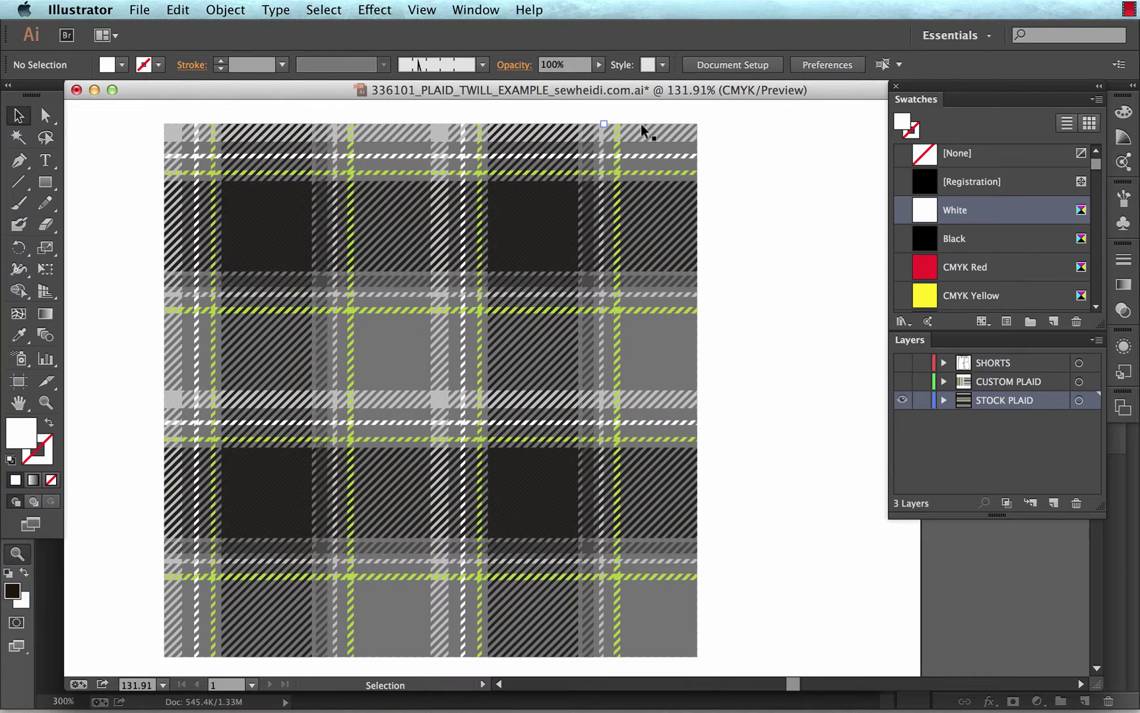
# Step: Zoom in on the plaid's dark central square and diagonal twill stripes
pyautogui.press('z')
pyautogui.moveTo(522, 112); pyautogui.dragTo(724, 380)
pyautogui.scroll(2, 724, 380)
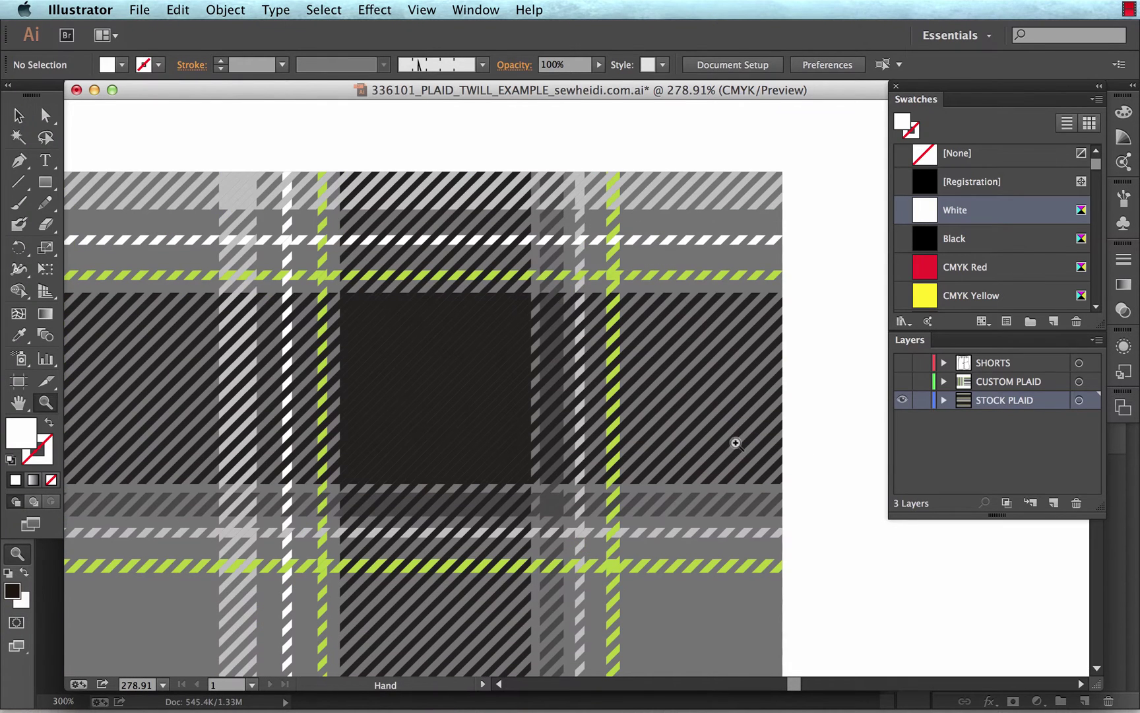
# Step: Drag the dark horizontal twill band aside to show it's separate, then undo the move
pyautogui.press('v')
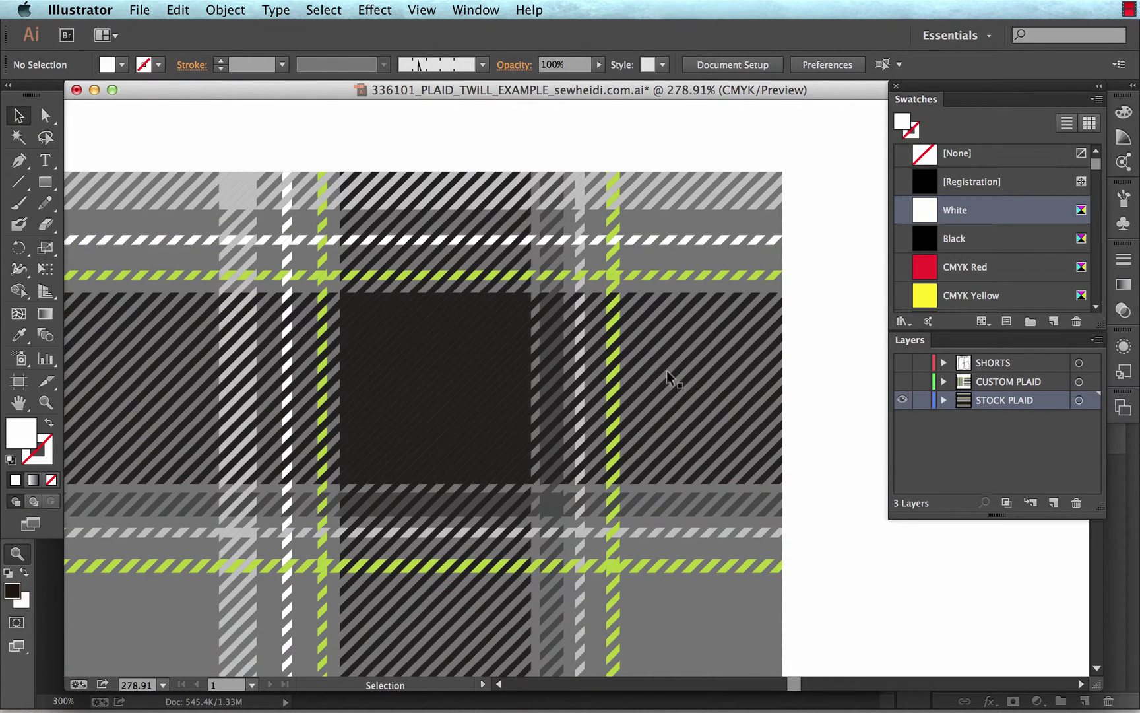
pyautogui.click(657, 324)
pyautogui.moveTo(663, 323); pyautogui.dragTo(759, 315)
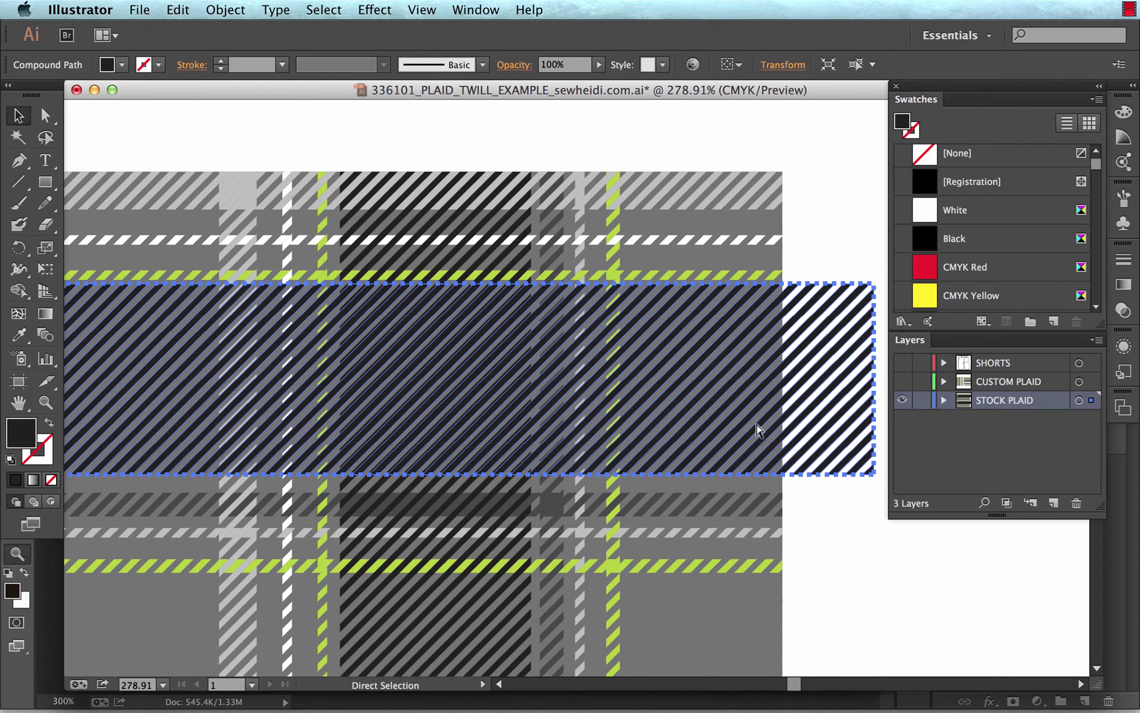
pyautogui.press('super+z')
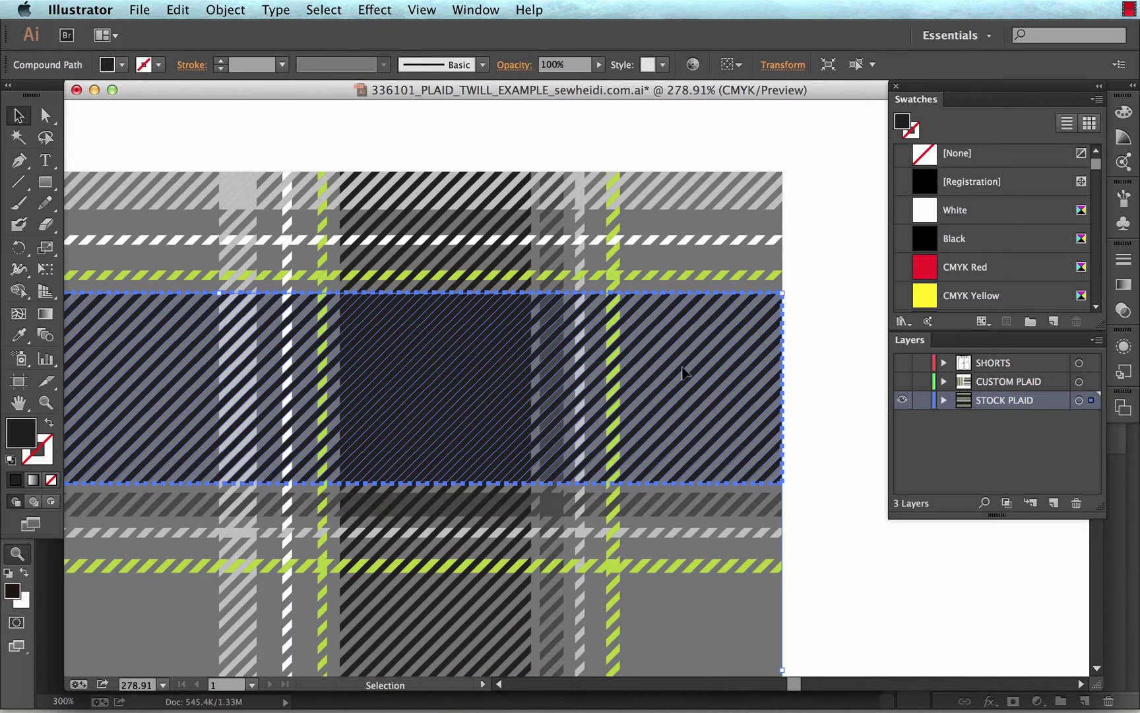
pyautogui.click(830, 360)
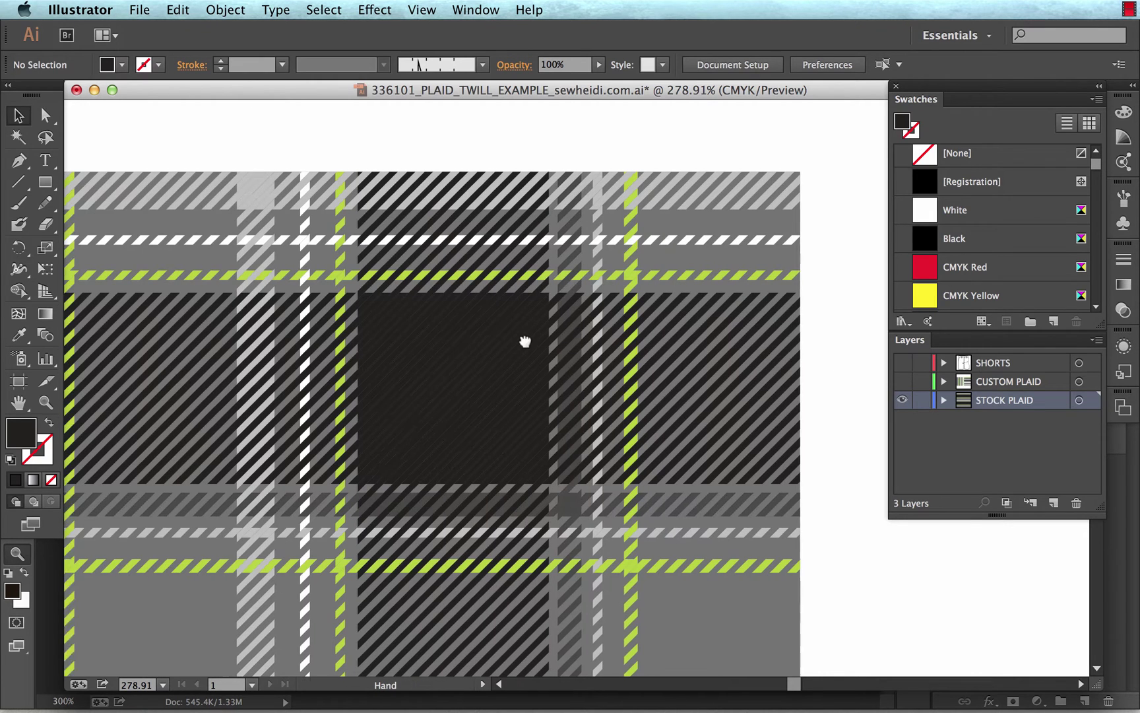
# Step: Try moving the other stripe bands, clear the selection, and zoom out to the whole plaid
pyautogui.moveTo(525, 338); pyautogui.dragTo(624, 346)
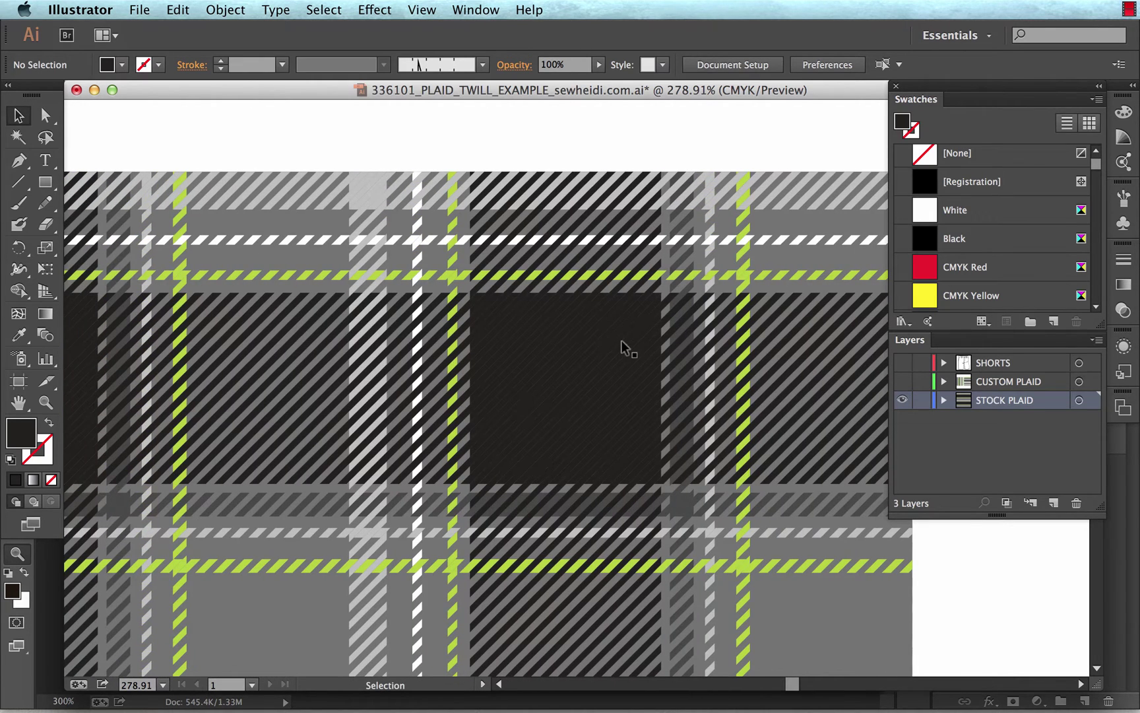
pyautogui.click(283, 302)
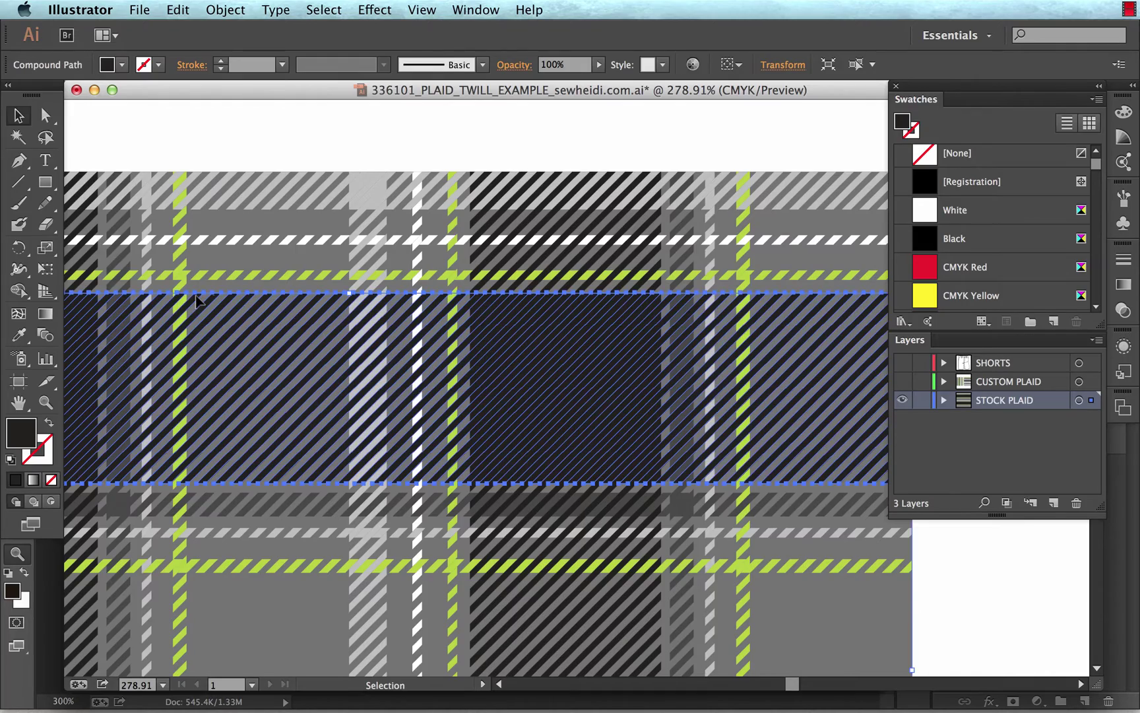
pyautogui.moveTo(352, 293); pyautogui.dragTo(349, 328)
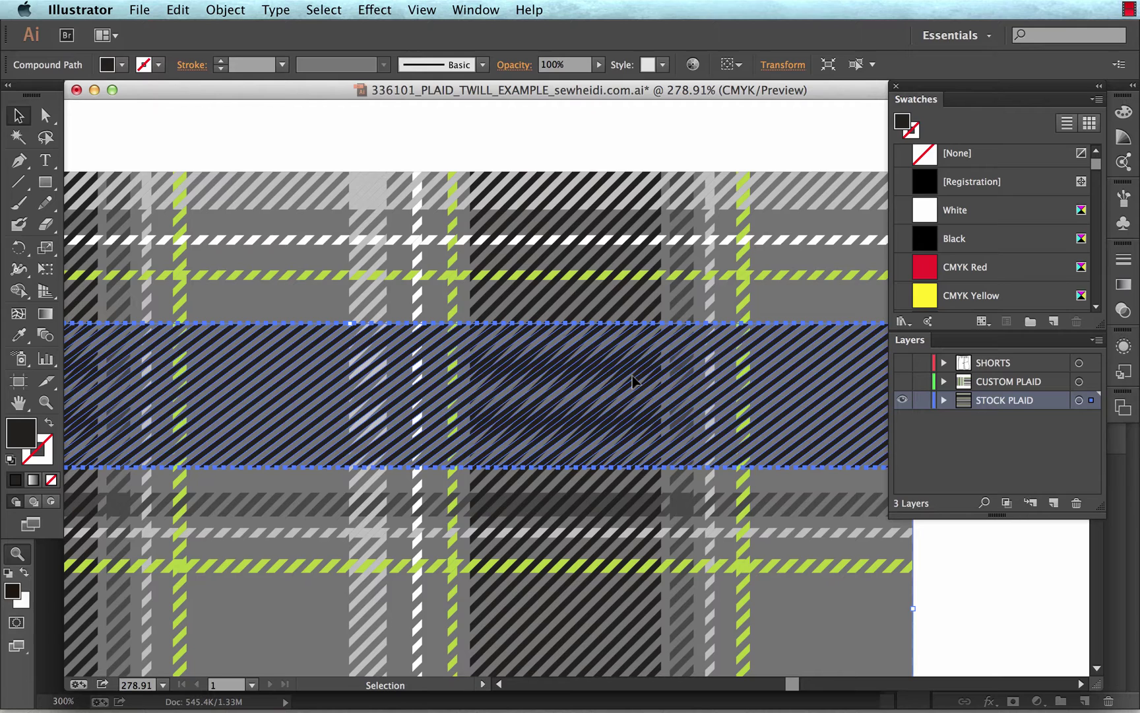
pyautogui.click(561, 139)
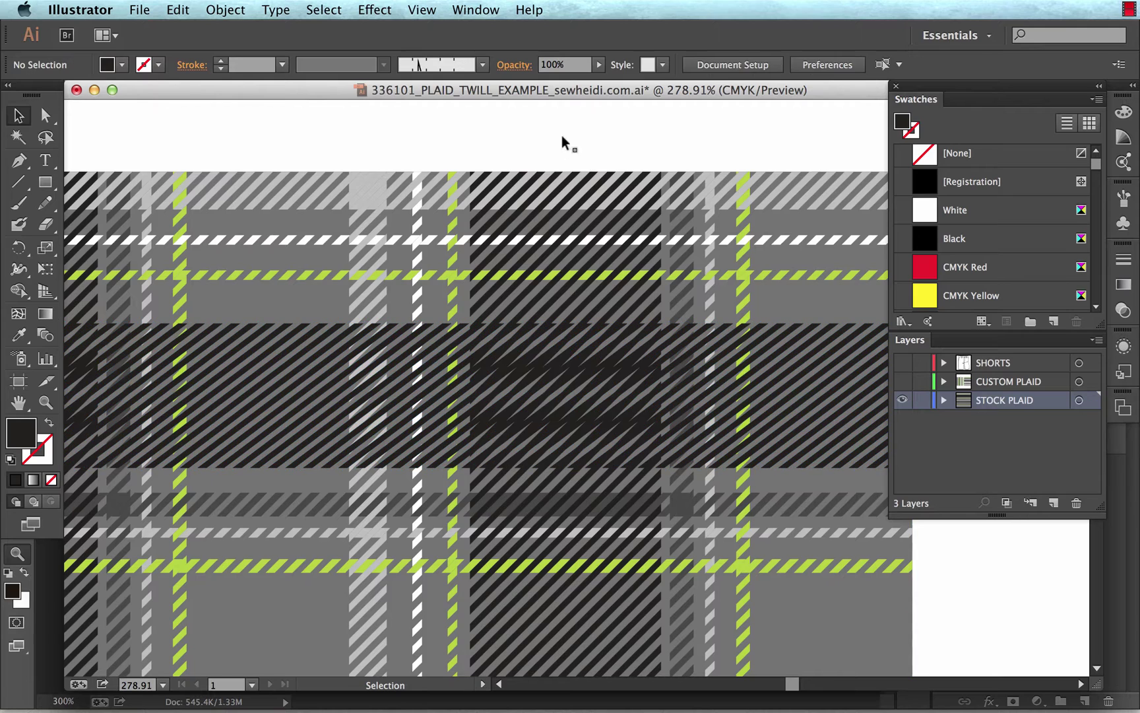
pyautogui.keyDown('super'); pyautogui.click(638, 413); pyautogui.keyUp('super')
pyautogui.click(642, 153)
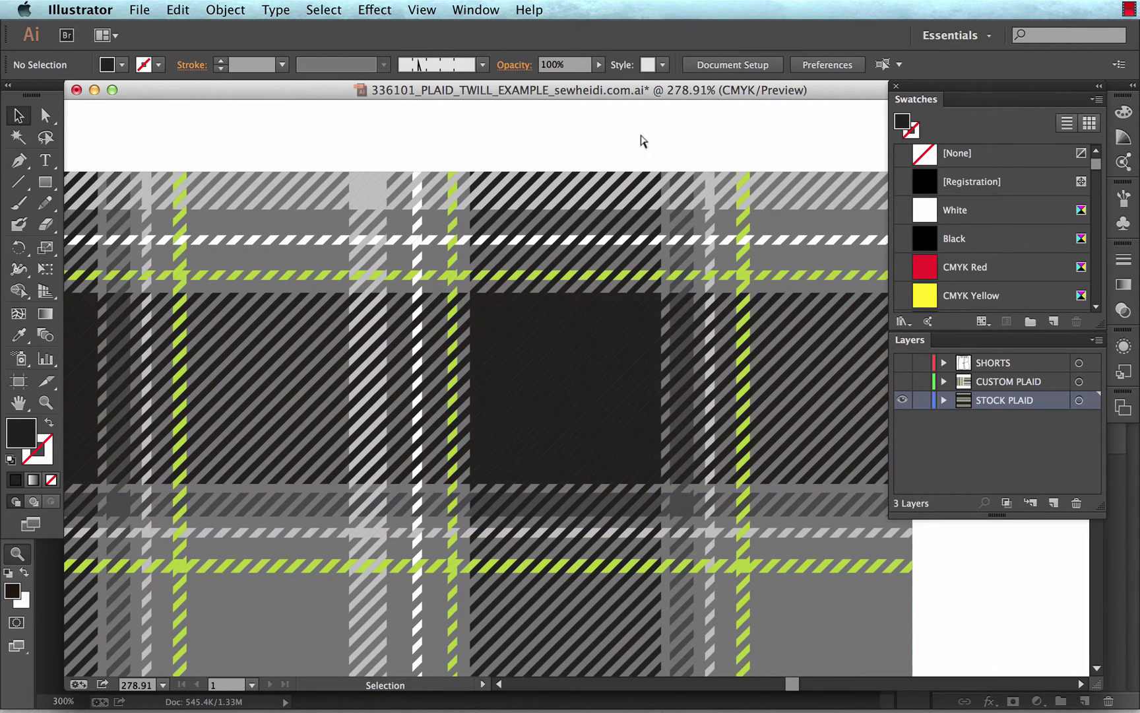
pyautogui.scroll(3, 643, 141)
pyautogui.press('super+minus')
pyautogui.scroll(-3, 676, 403)
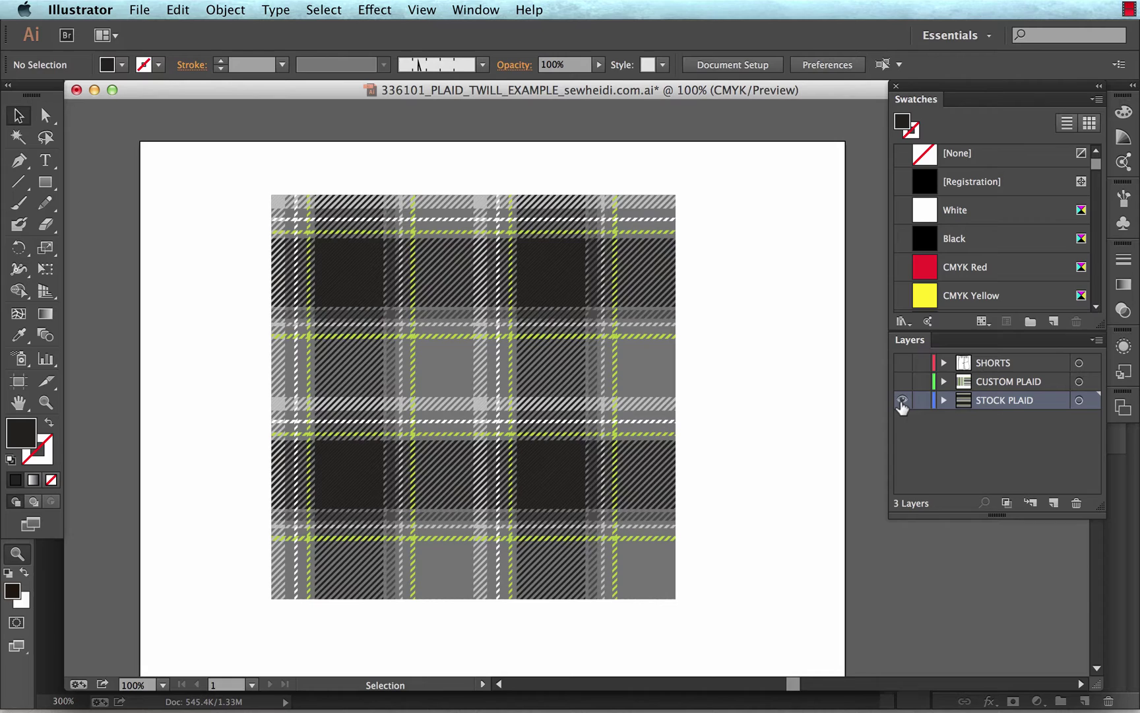
# Step: Hide the STOCK PLAID layer and show and activate the CUSTOM PLAID layer
pyautogui.click(902, 399)
pyautogui.click(903, 382)
pyautogui.click(997, 386)
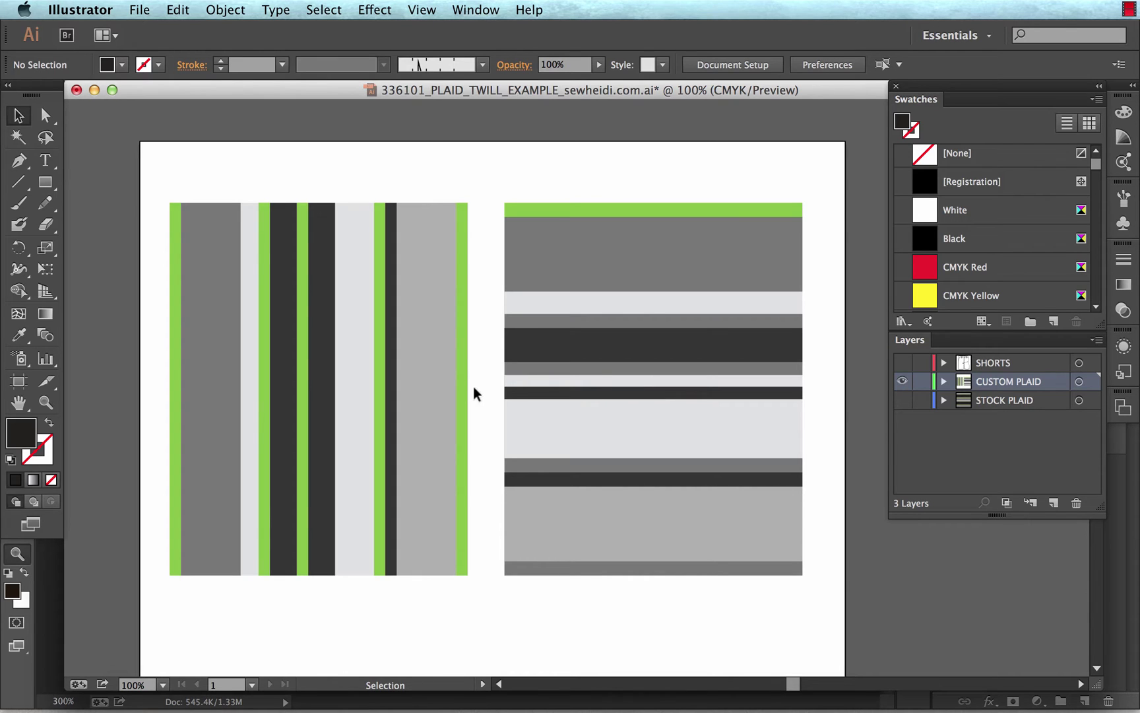
pyautogui.press('super')
# Step: In Photoshop's TWILL.psd, briefly hide WEFT to view the warp, select WARP, then show WEFT again
pyautogui.press('super+Tab')
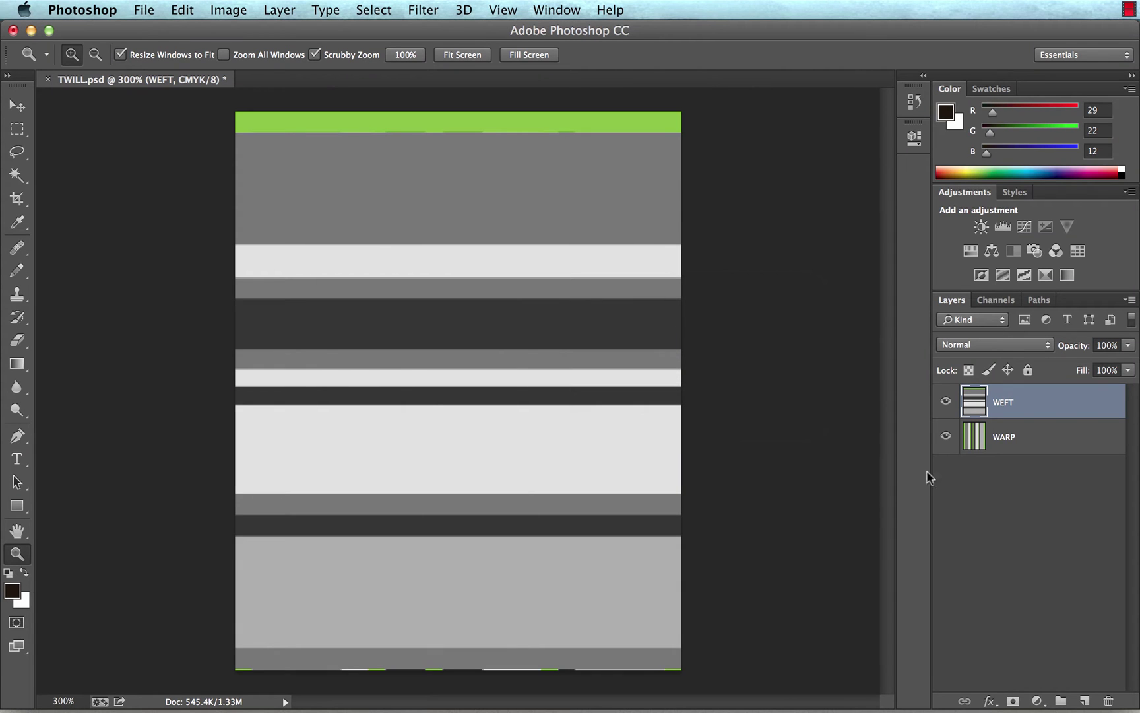
pyautogui.click(946, 403)
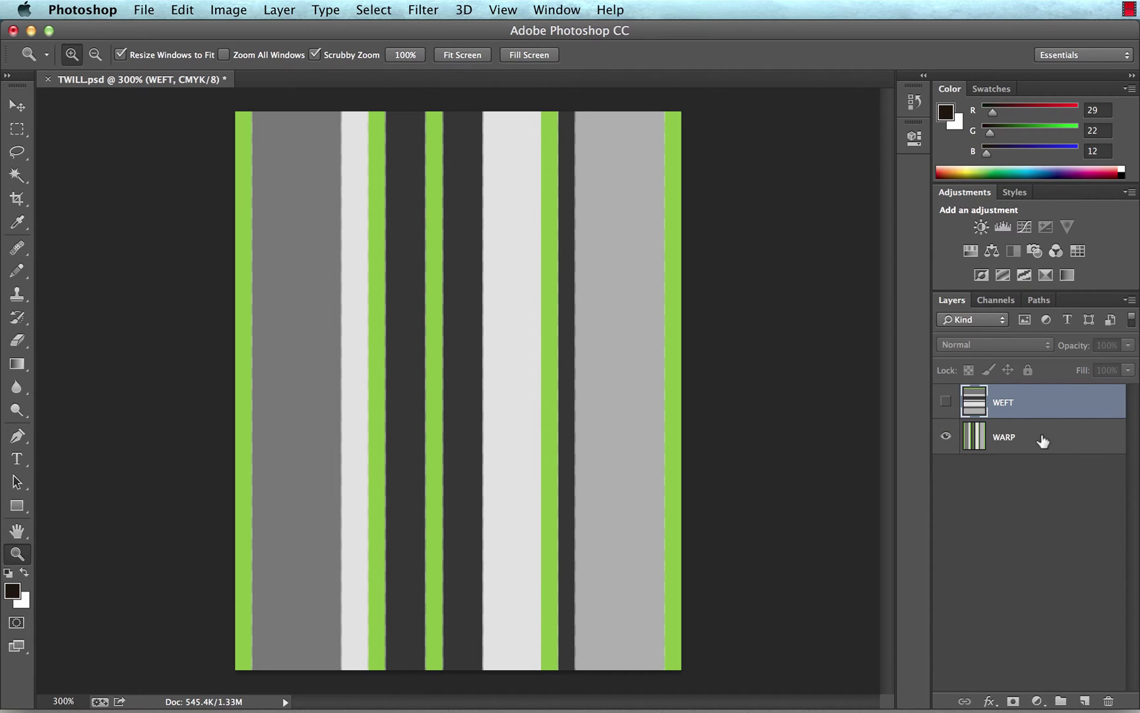
pyautogui.click(1068, 452)
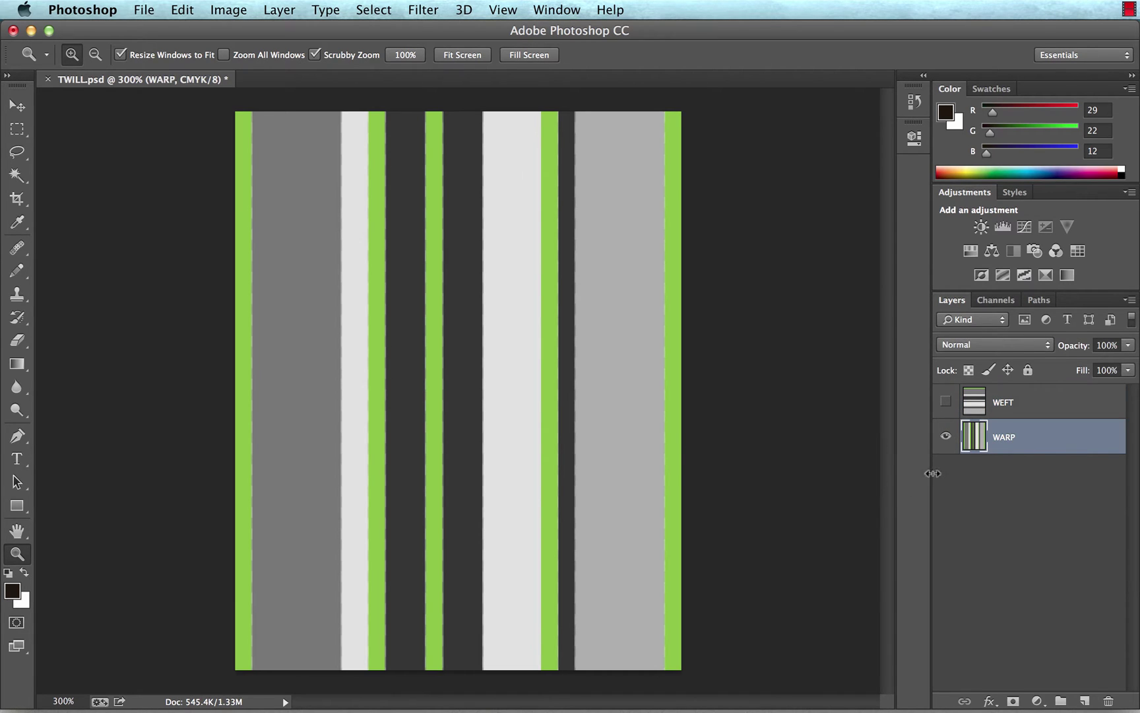
pyautogui.click(946, 403)
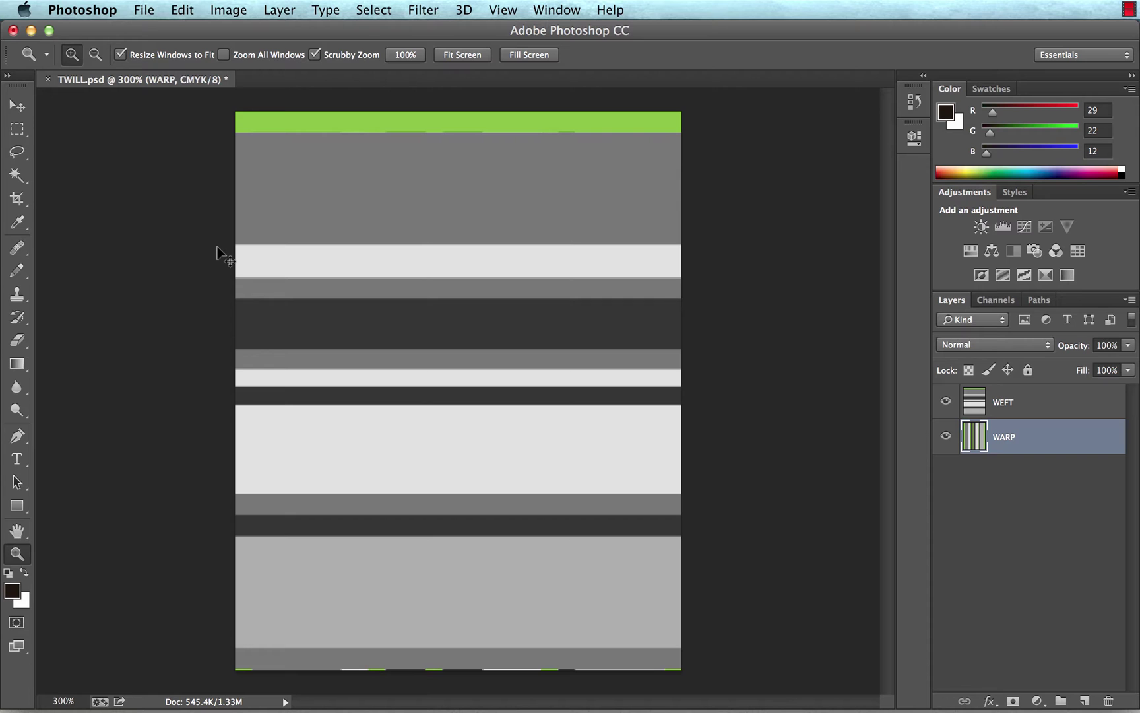
# Step: Create a 4 × 4 pixel, 300 ppi CMYK transparent document and zoom to 3200%
pyautogui.press('super+n')
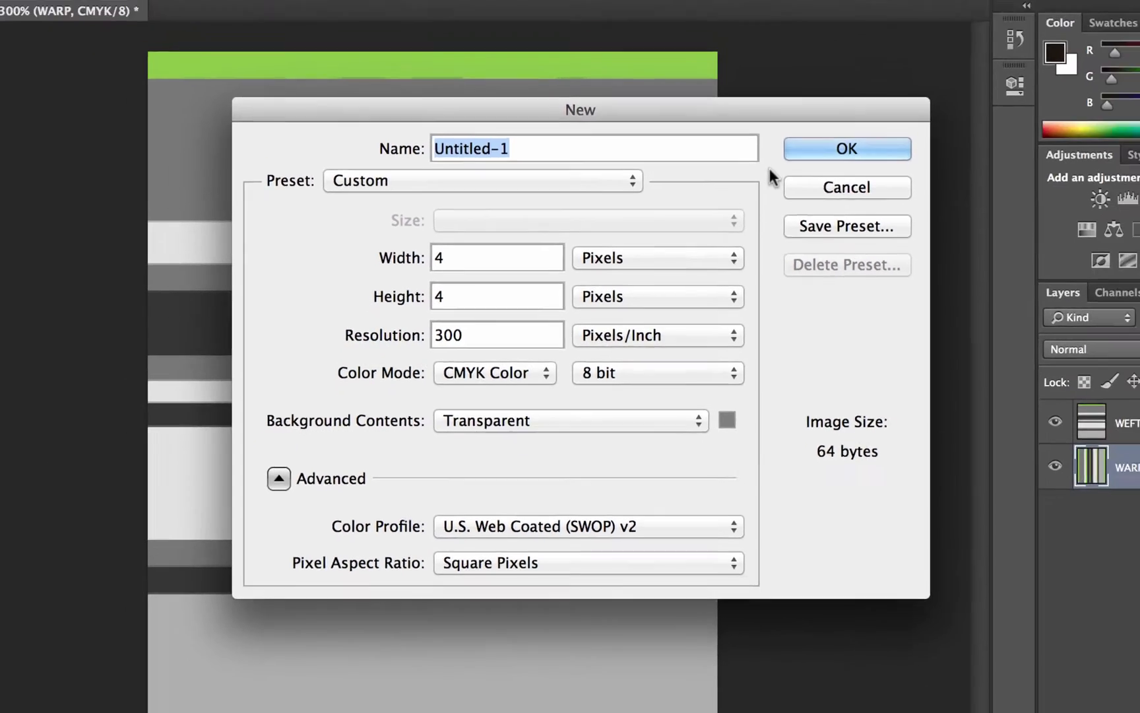
pyautogui.click(930, 99)
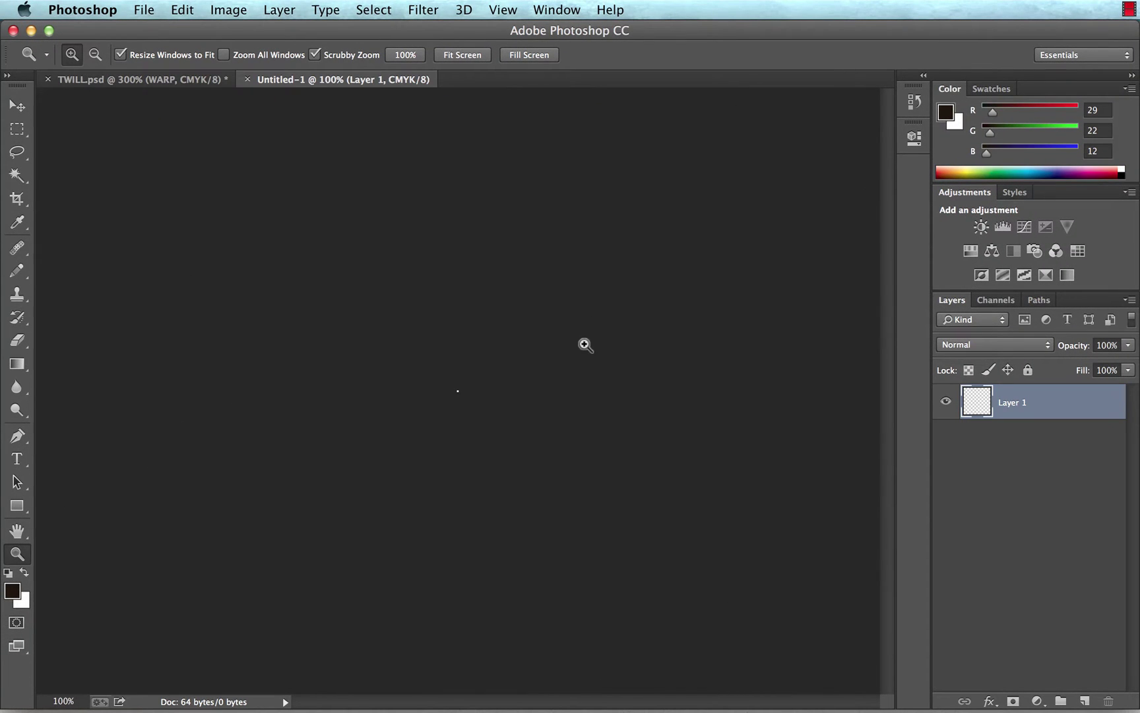
pyautogui.press('super+plus')
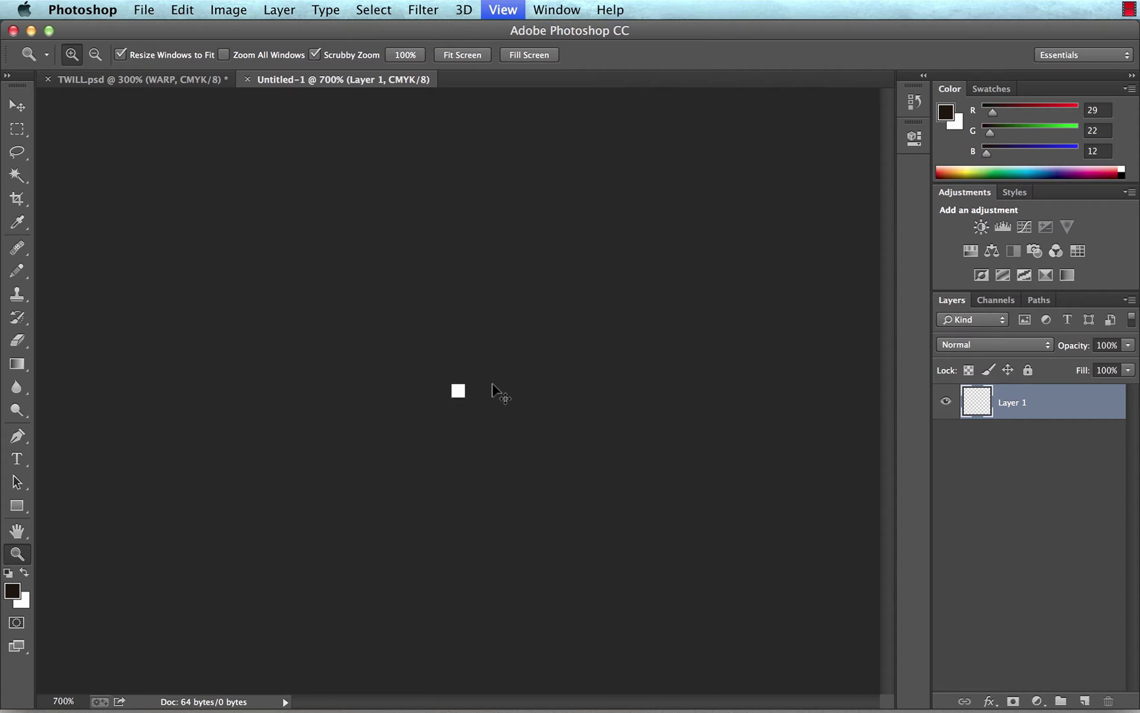
pyautogui.press('super+plus')
pyautogui.press('super+plus')
pyautogui.press('super+plus')
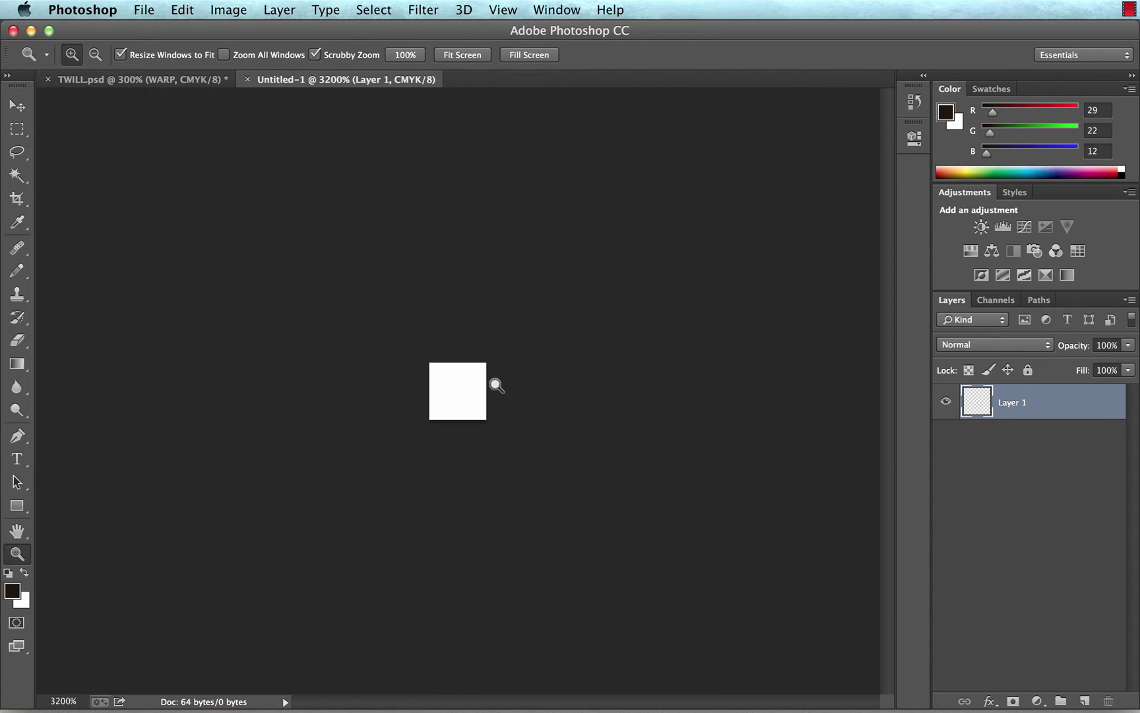
# Step: Paint the diagonal twill pixels with a 1 px Pencil and define the canvas as pattern 'TWILL'
pyautogui.click(17, 272)
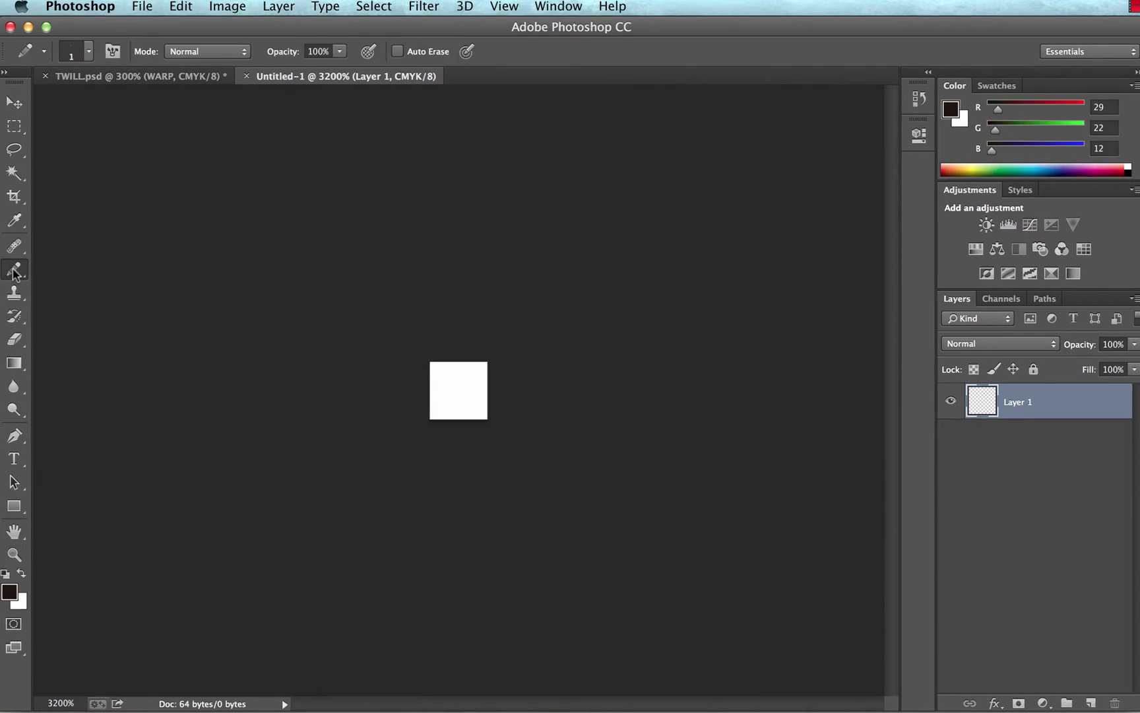
pyautogui.rightClick(459, 396)
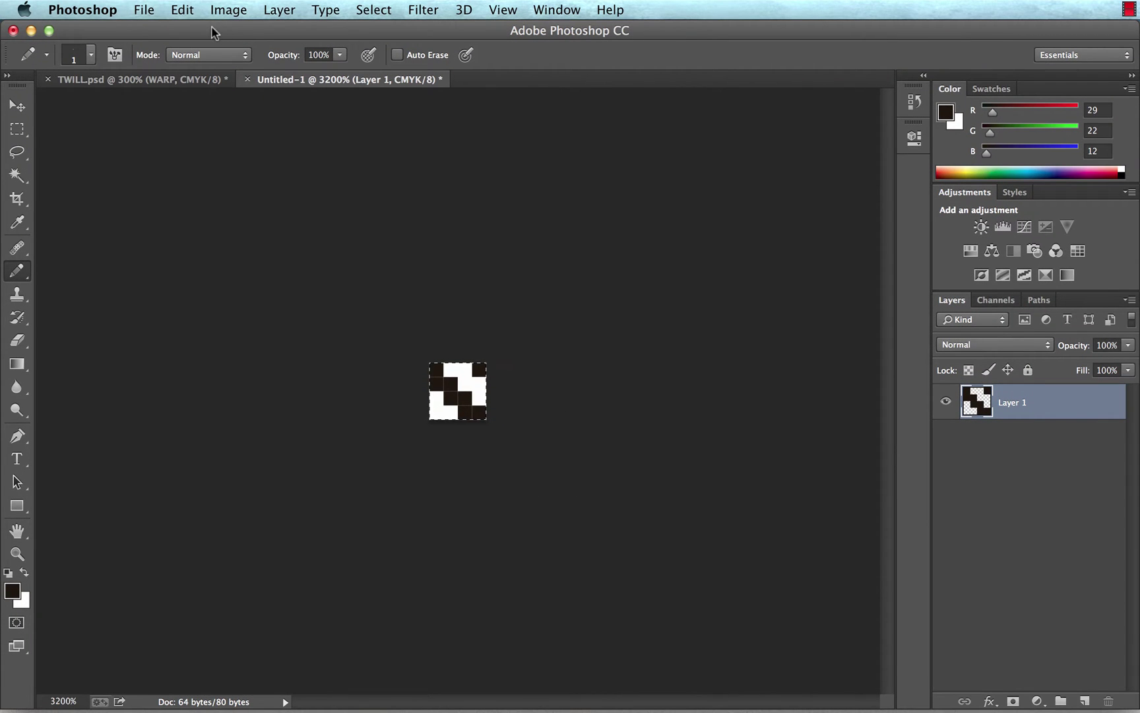
pyautogui.click(183, 11)
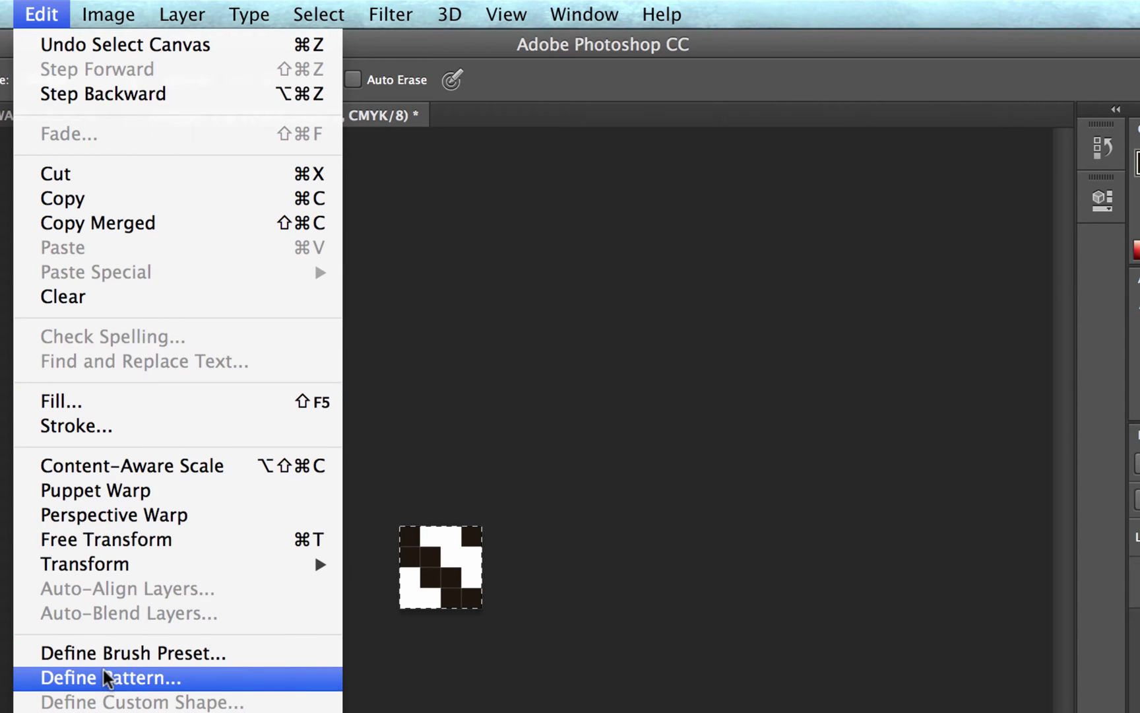
pyautogui.click(140, 678)
pyautogui.write('TWILL')
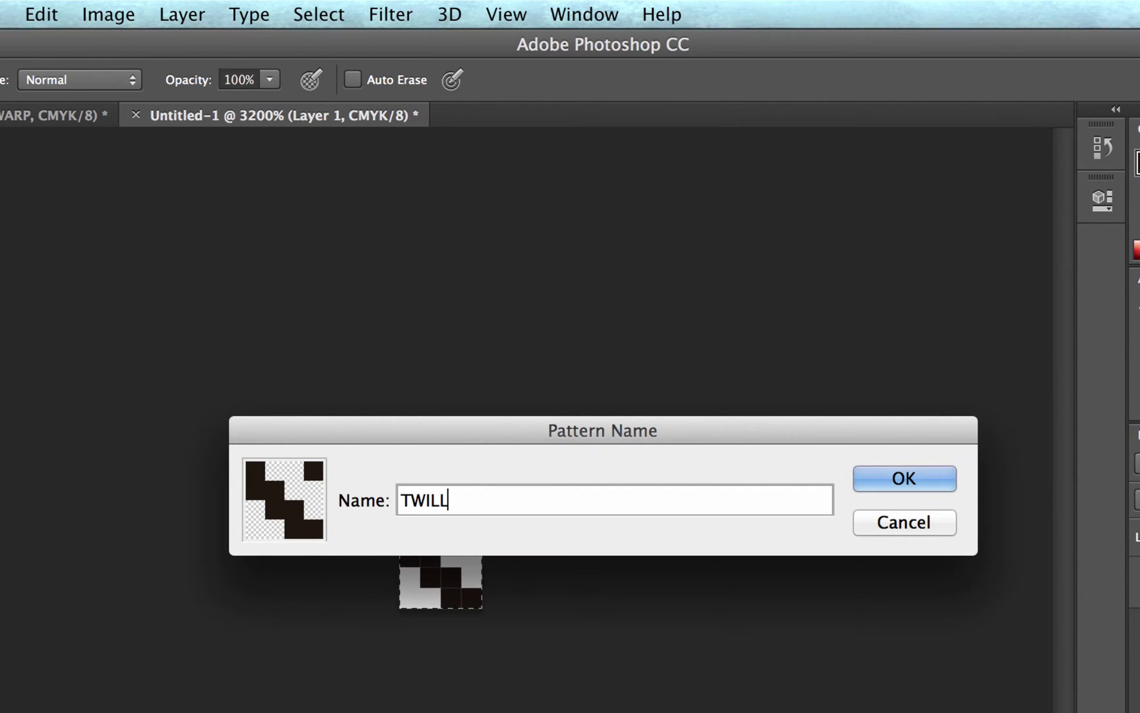
pyautogui.press('Return')
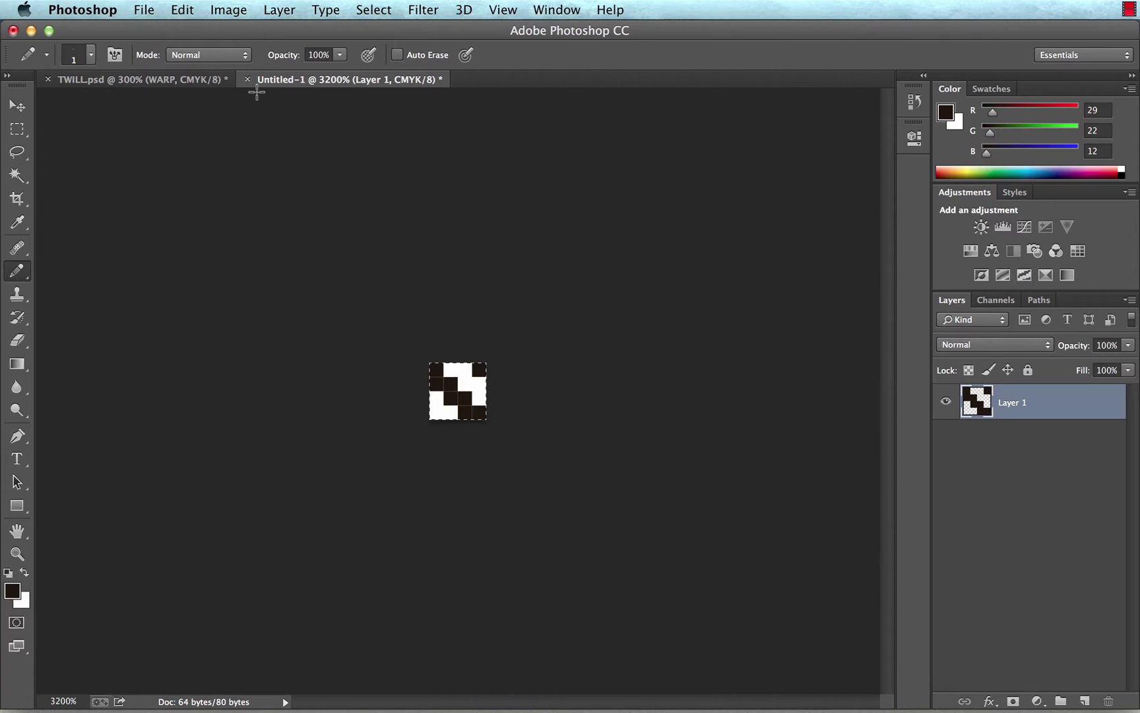
# Step: In TWILL.psd, add a new layer above WEFT and name it 'TWILL'
pyautogui.click(145, 80)
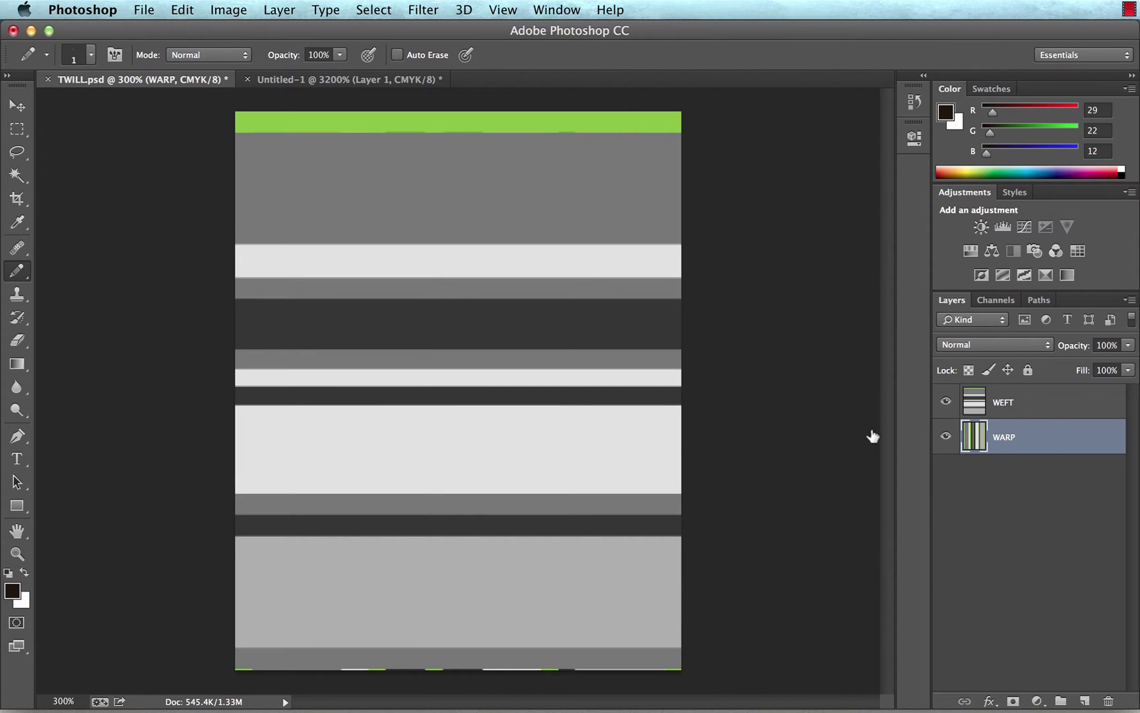
pyautogui.click(1044, 403)
pyautogui.click(1085, 701)
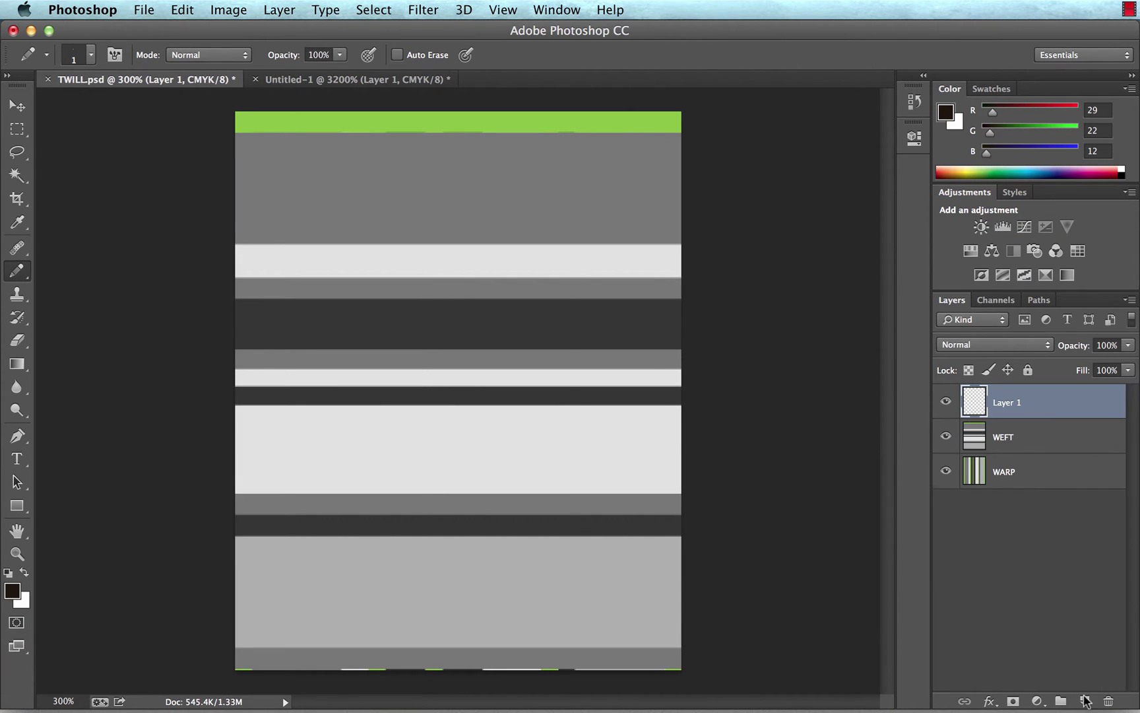
pyautogui.doubleClick(1005, 404)
pyautogui.write('TWILL')
pyautogui.press('Return')
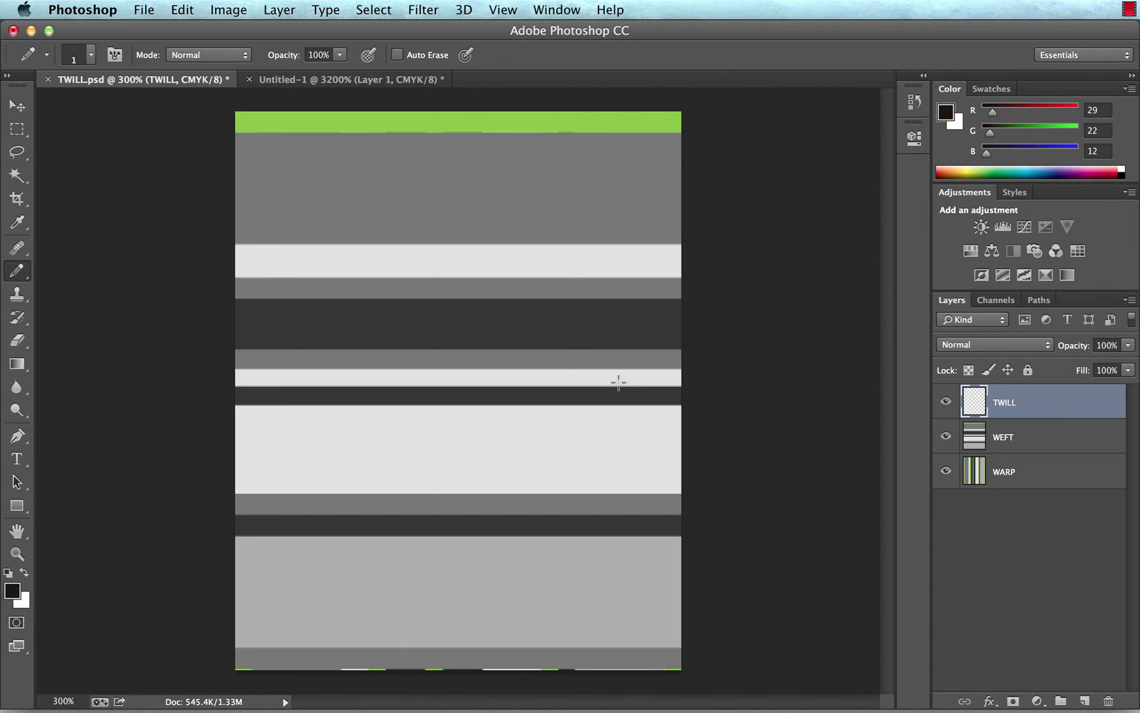
# Step: Fill the whole canvas on that layer with the TWILL custom pattern
pyautogui.press('super+a')
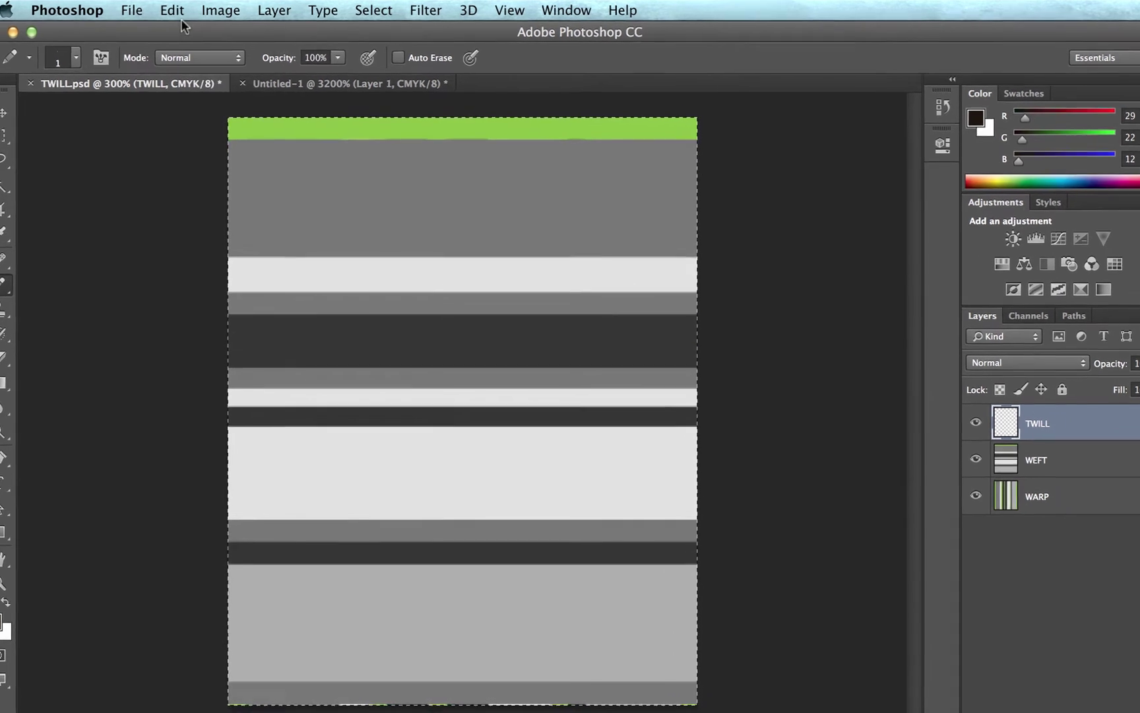
pyautogui.click(182, 10)
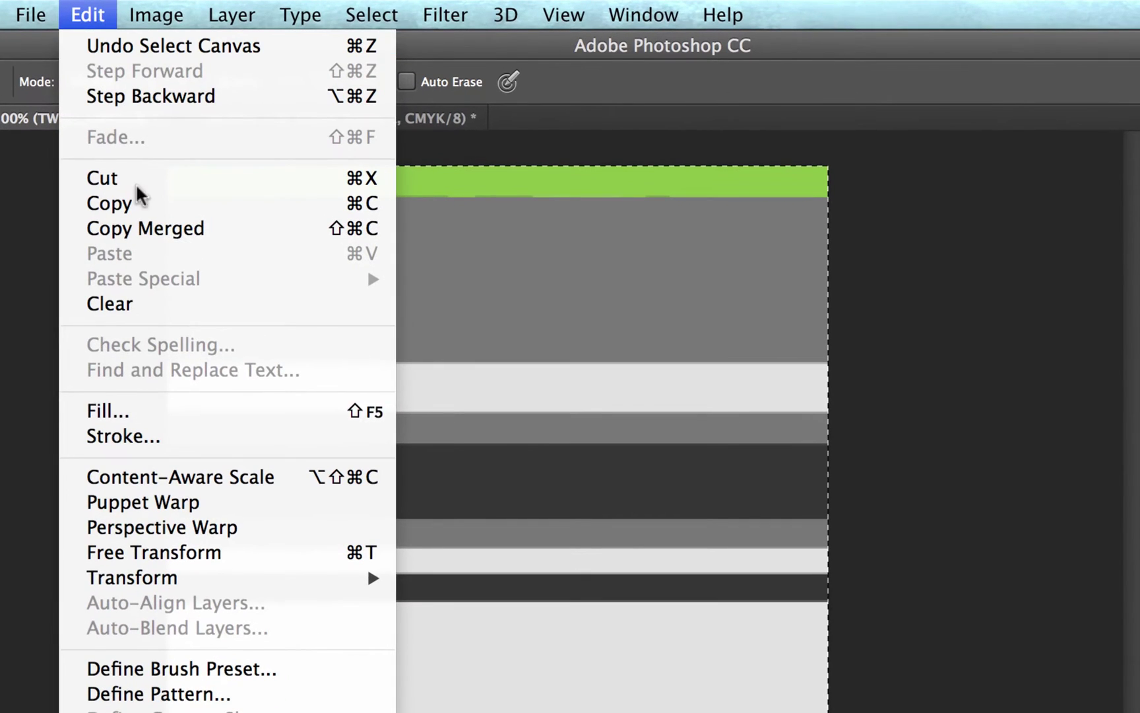
pyautogui.click(128, 412)
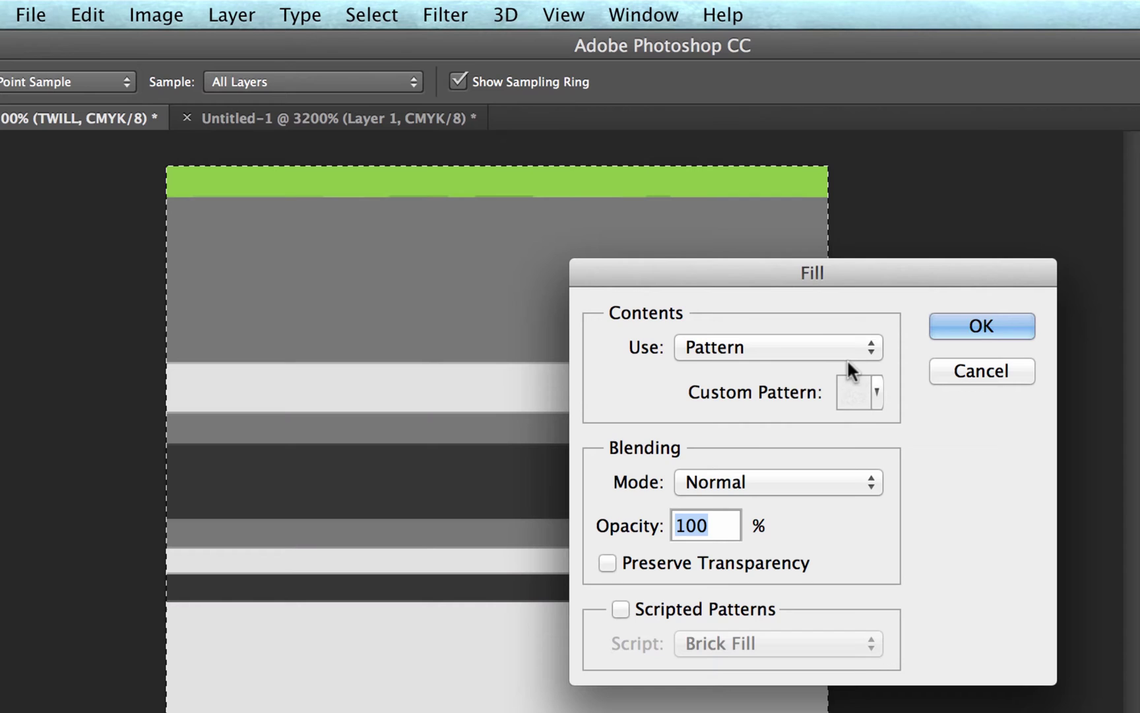
pyautogui.click(774, 346)
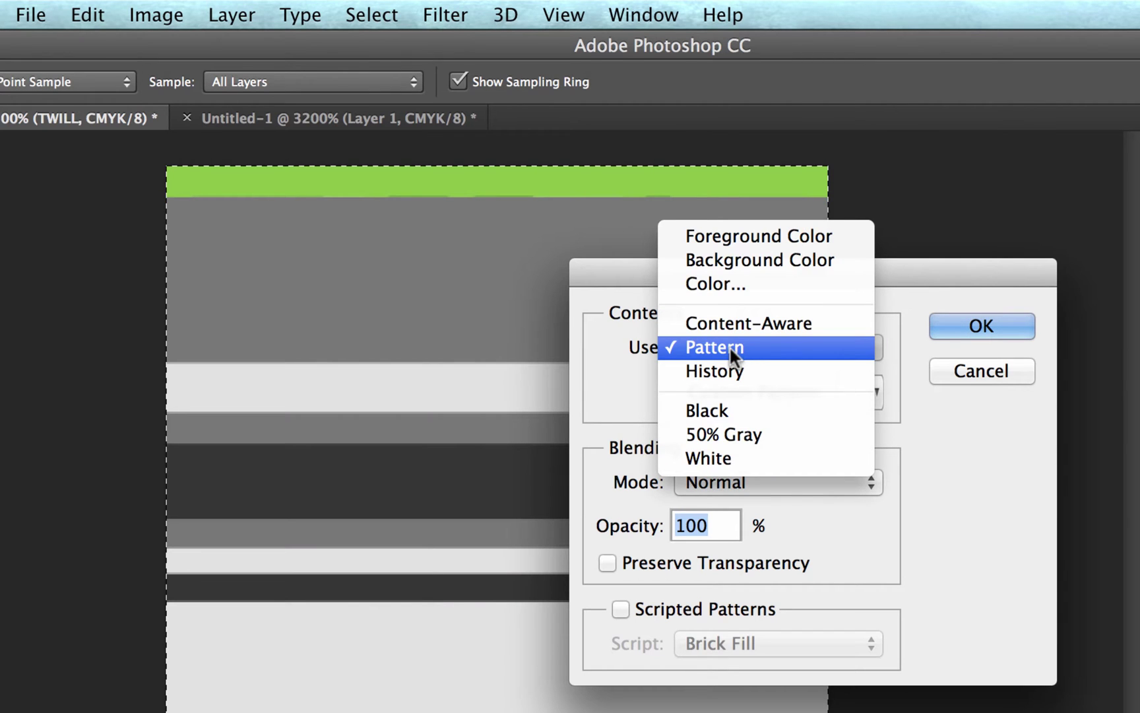
pyautogui.click(730, 345)
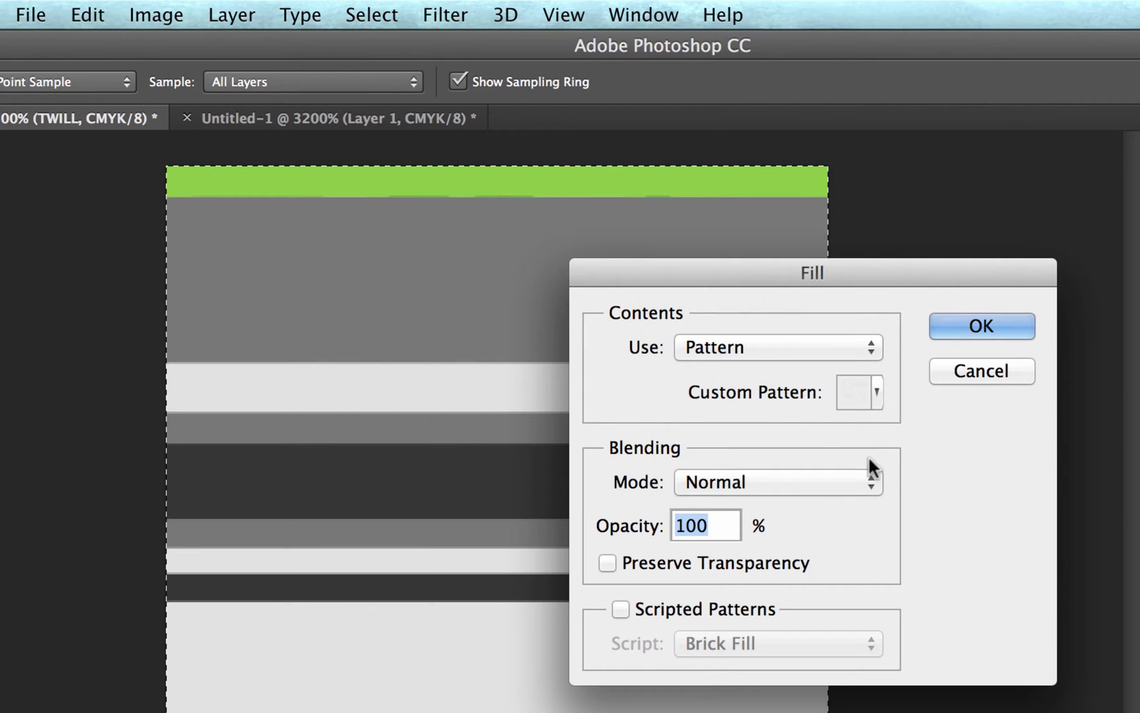
pyautogui.click(875, 390)
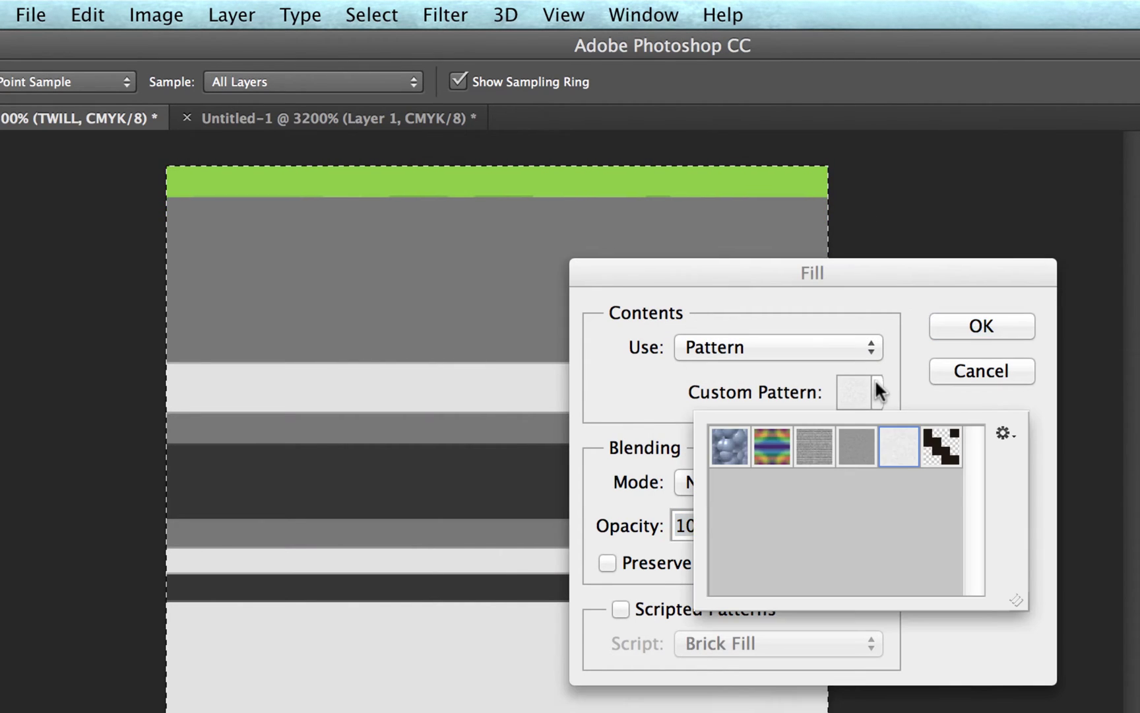
pyautogui.click(950, 451)
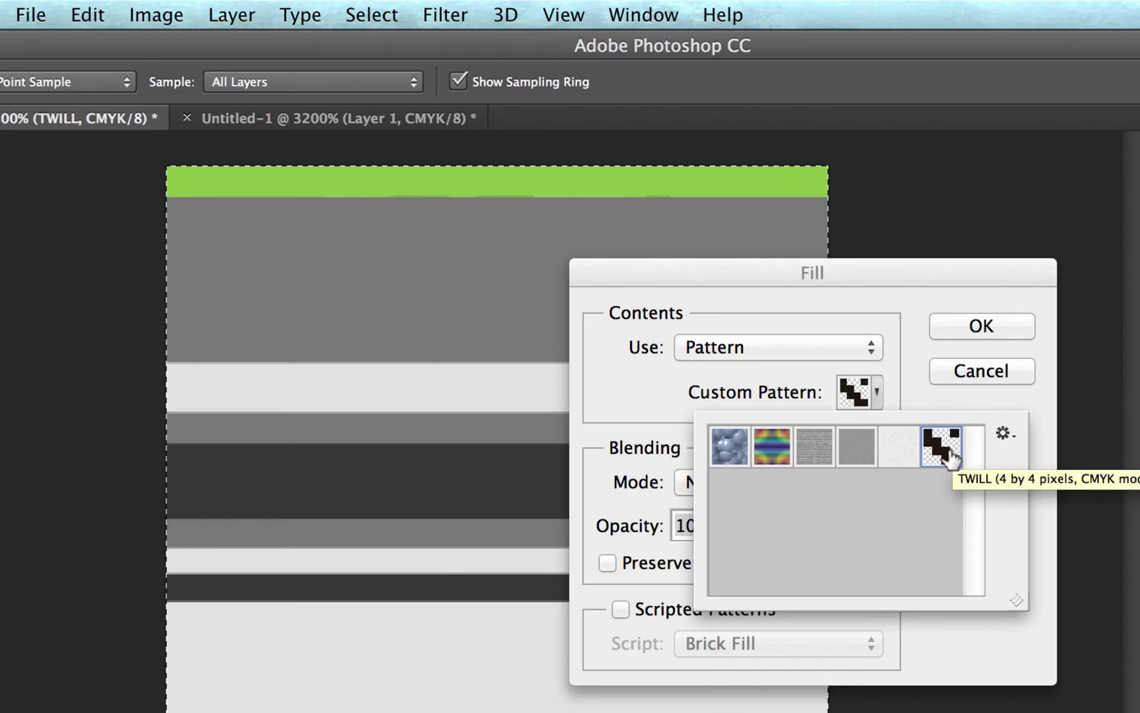
pyautogui.click(967, 326)
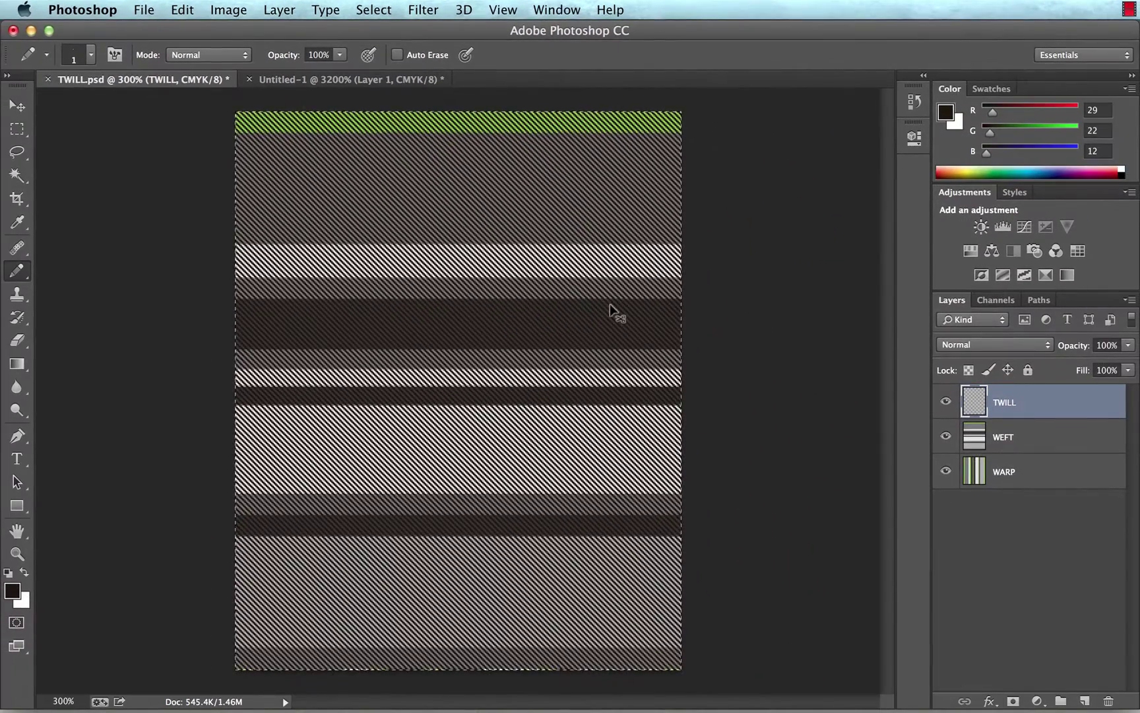
# Step: Deselect, zoom to 3200%, and Magic Wand-select every light twill square with Contiguous off
pyautogui.press('super+equal')
pyautogui.press('super+equal')
pyautogui.press('super+equal')
pyautogui.press('super+equal')
pyautogui.press('super+equal')
pyautogui.press('super+equal')
pyautogui.press('super+equal')
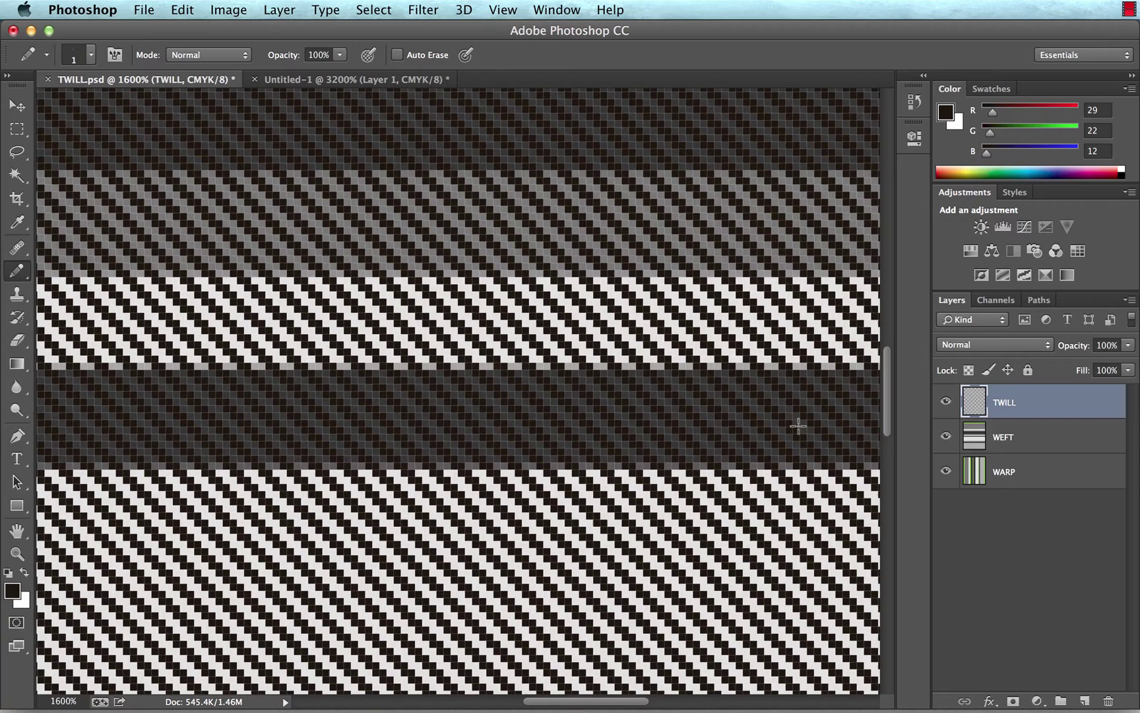
pyautogui.press('super+minus')
pyautogui.press('super+minus')
pyautogui.press('super+minus')
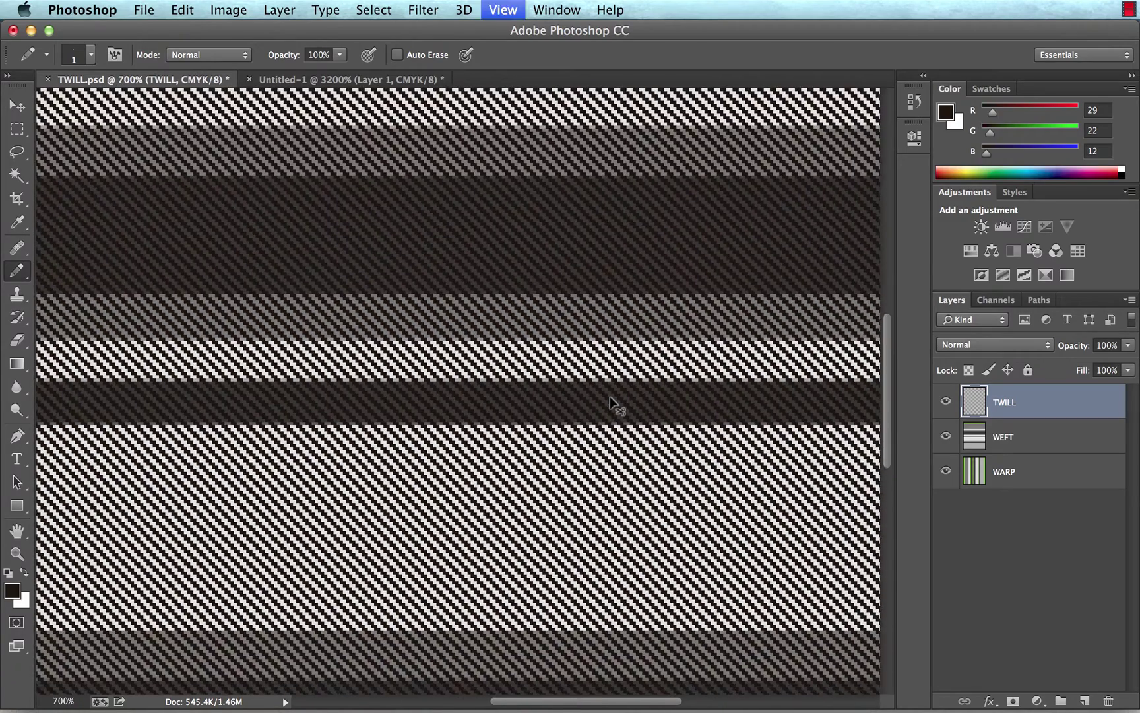
pyautogui.press('super+minus')
pyautogui.press('super+minus')
pyautogui.press('super+minus')
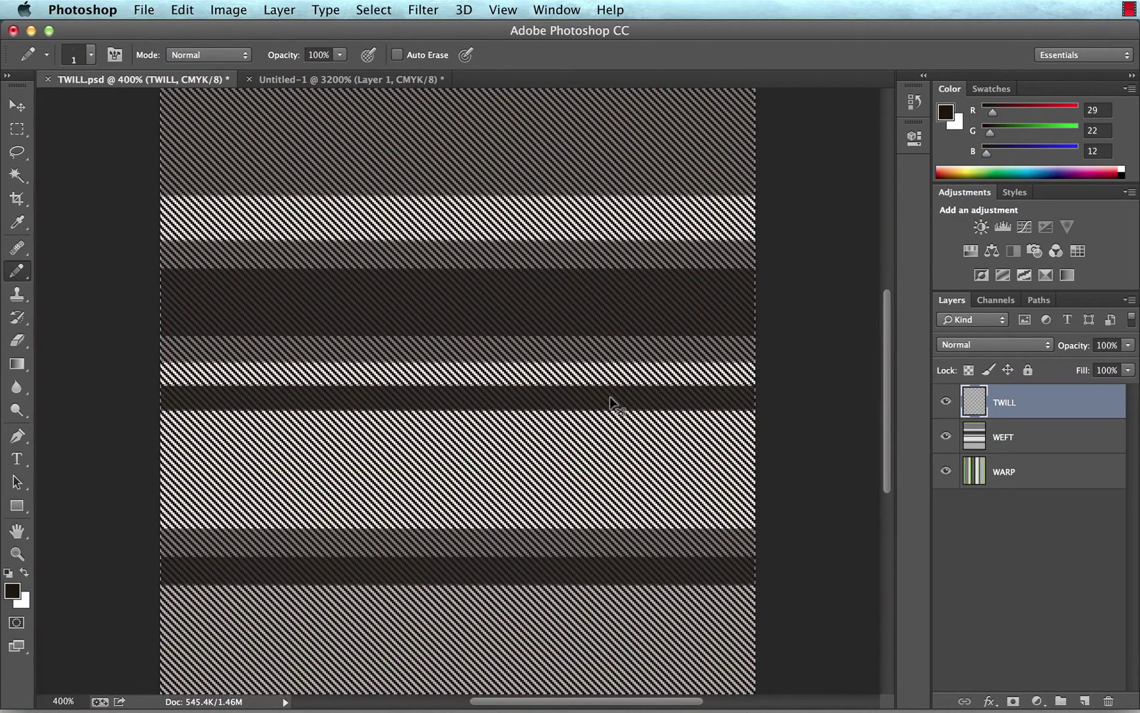
pyautogui.press('super+d')
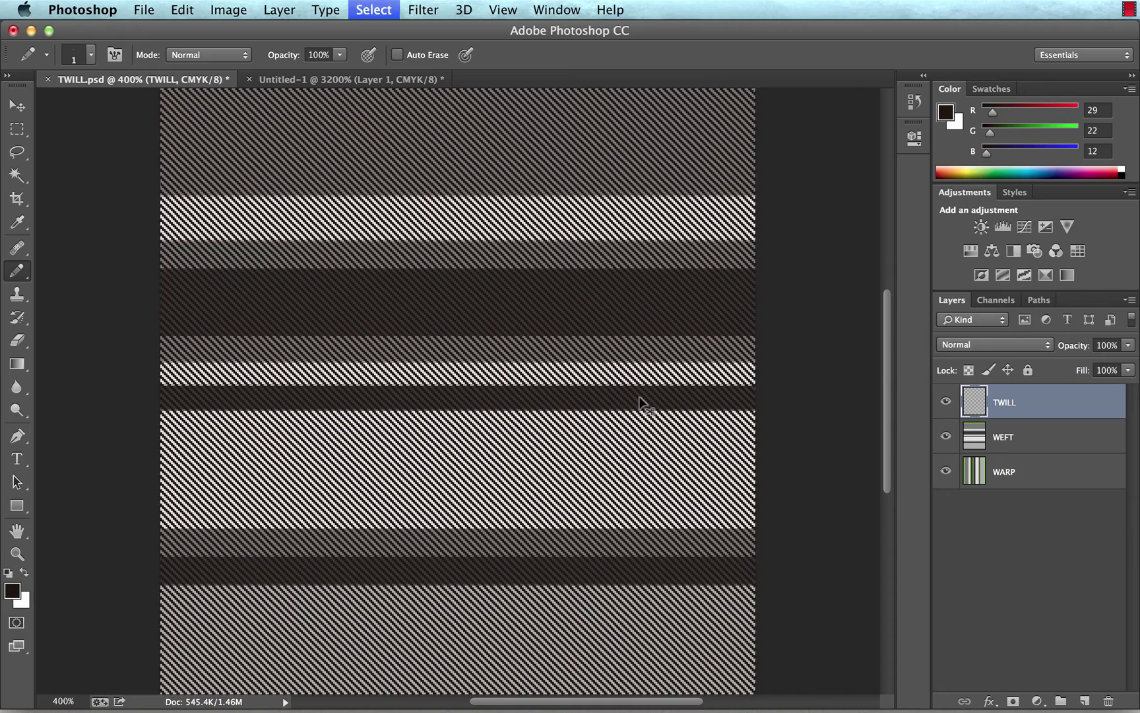
pyautogui.press('super+plus')
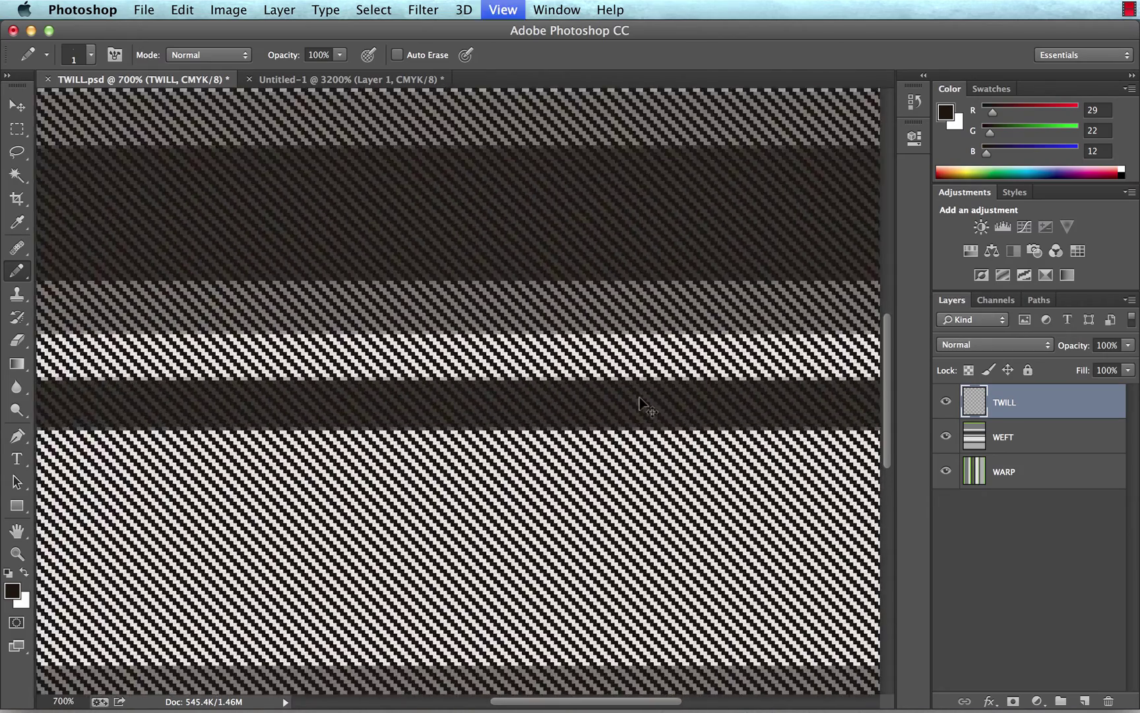
pyautogui.press('super+plus')
pyautogui.press('super+plus')
pyautogui.press('super+plus')
pyautogui.press('super+plus')
pyautogui.press('super+plus')
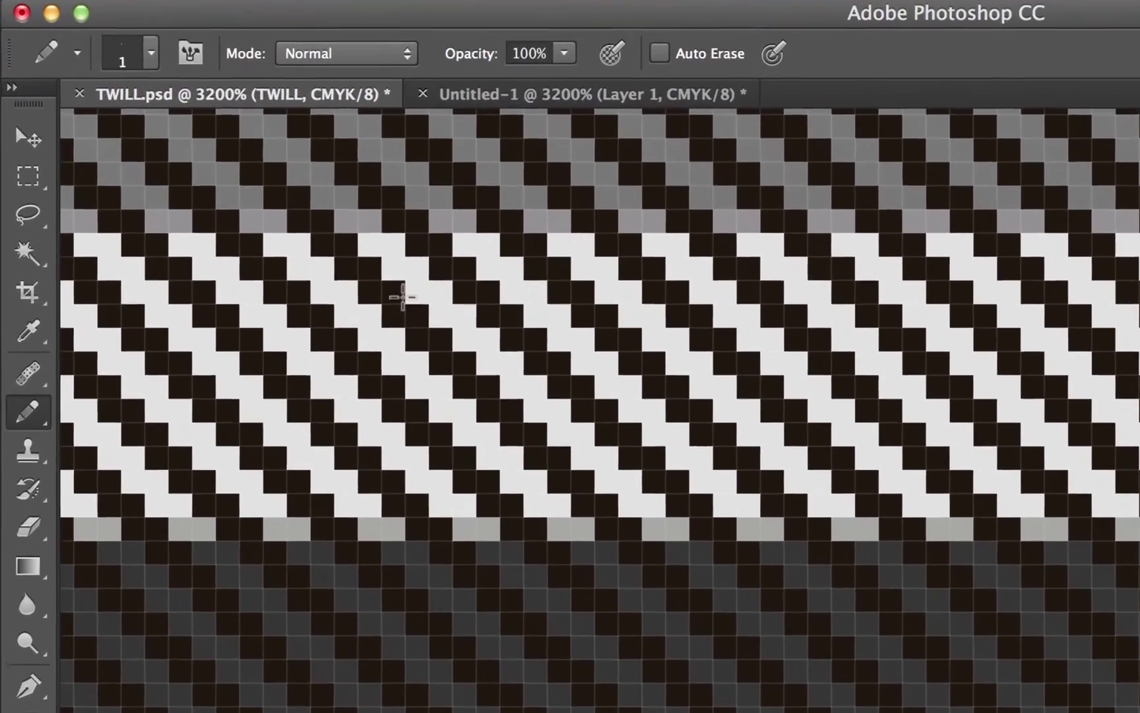
pyautogui.click(18, 175)
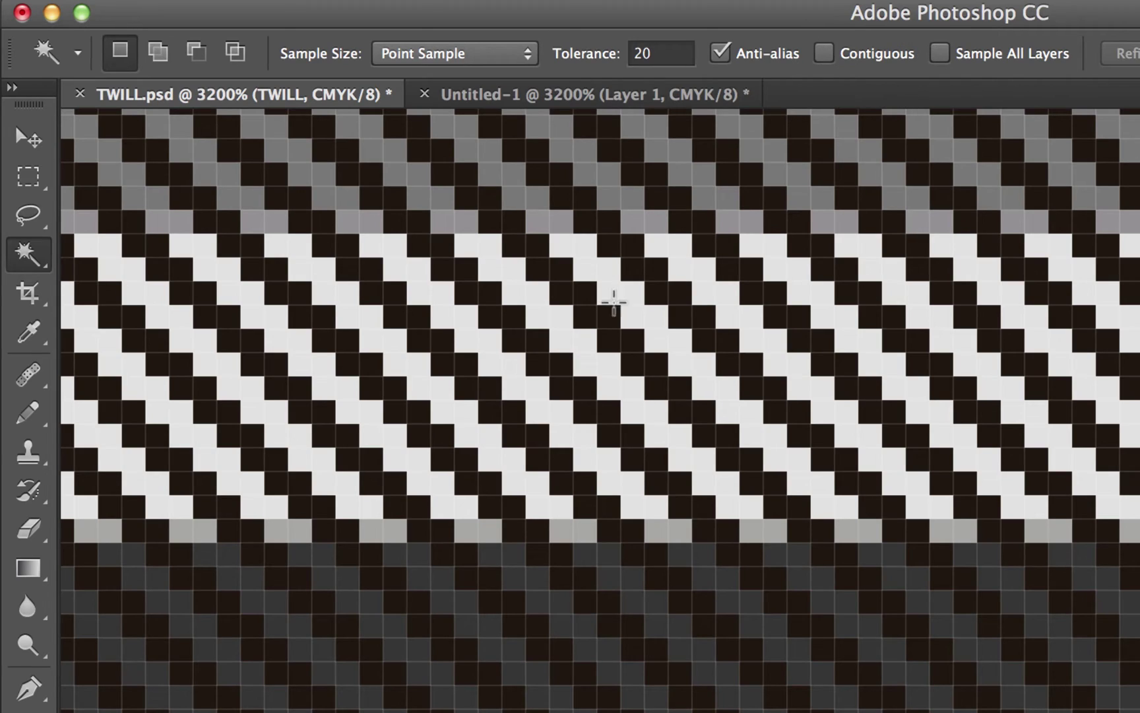
pyautogui.click(592, 318)
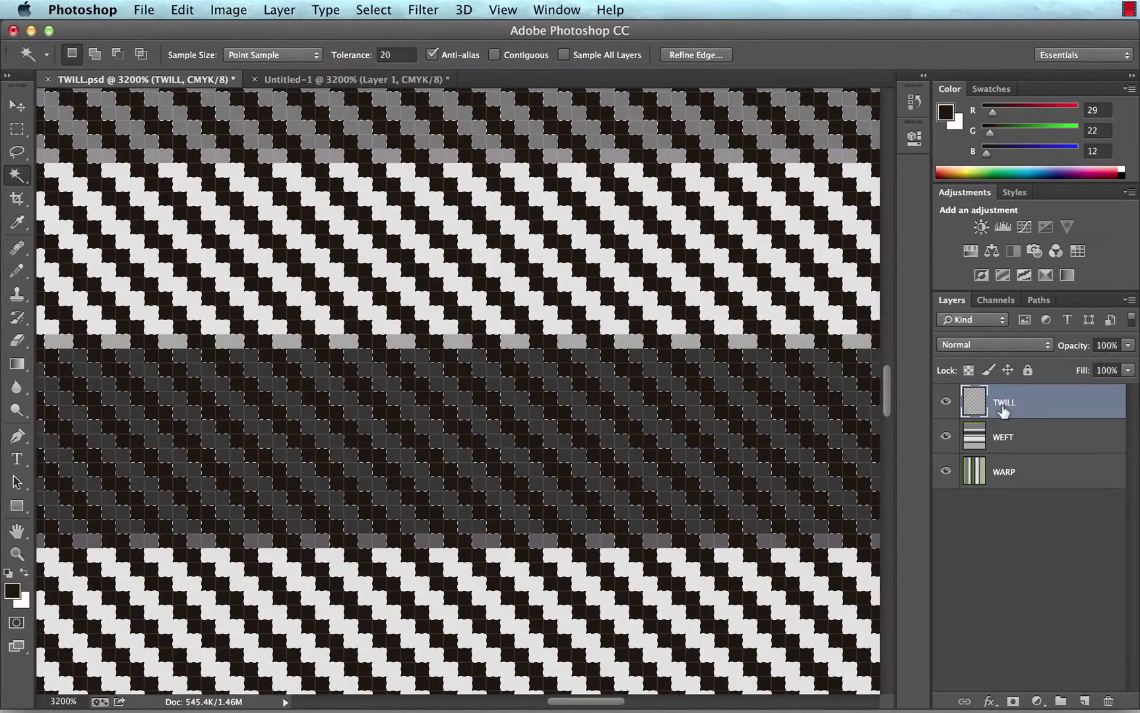
# Step: Hide the TWILL layer, delete the selected squares from WEFT, deselect, and zoom out
pyautogui.click(945, 403)
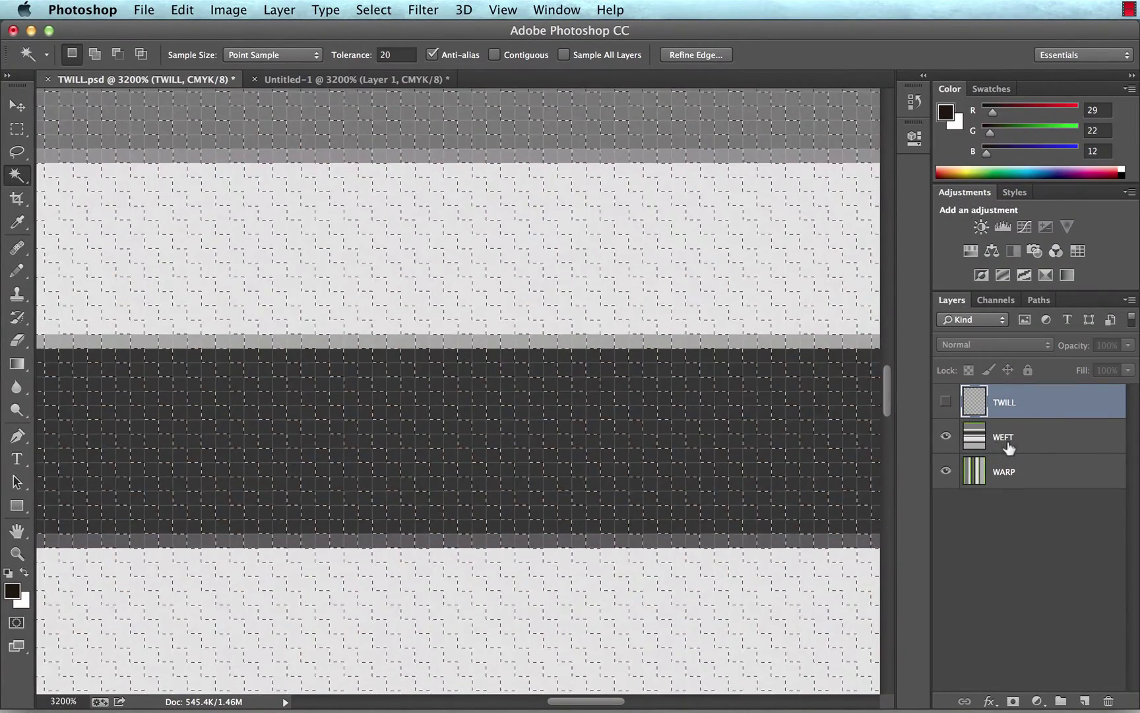
pyautogui.click(1019, 441)
pyautogui.press('super+minus')
pyautogui.press('super+minus')
pyautogui.press('super+minus')
pyautogui.press('super+minus')
pyautogui.press('super+minus')
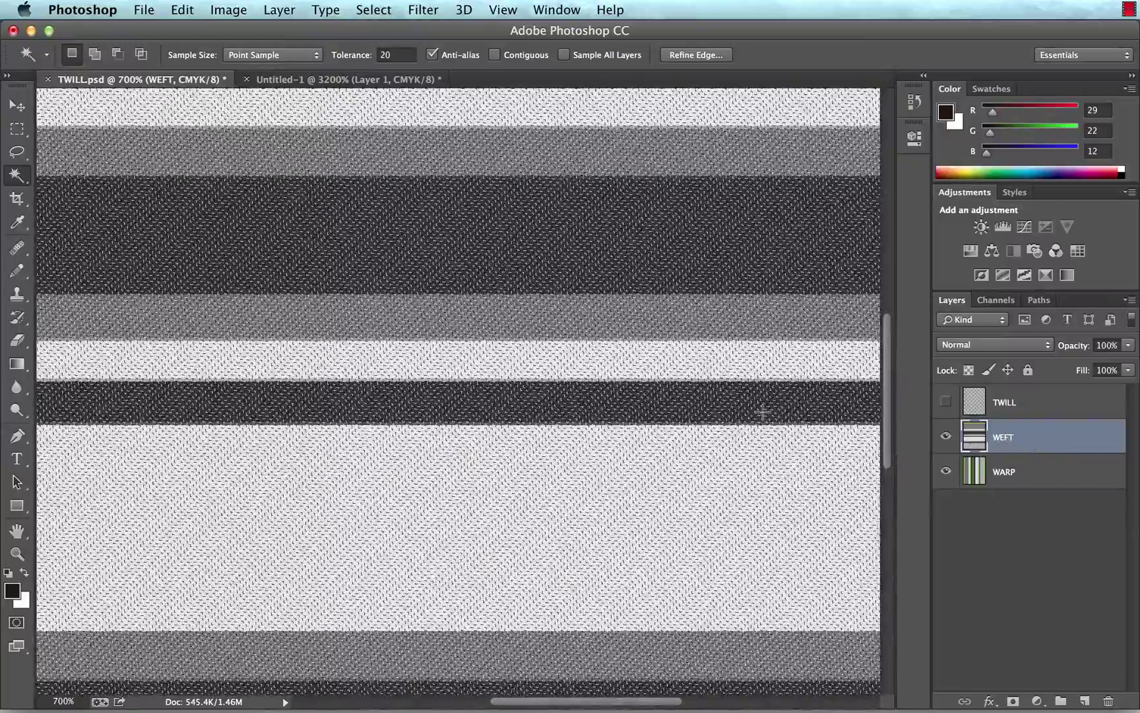
pyautogui.press('Delete')
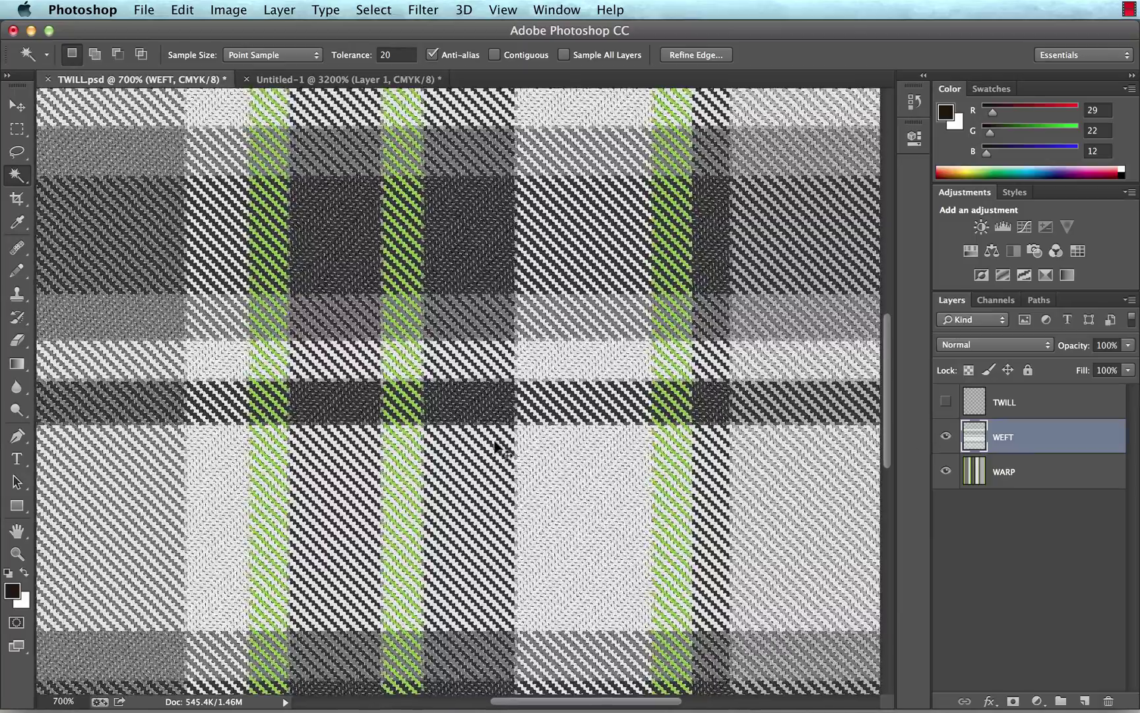
pyautogui.press('super+d')
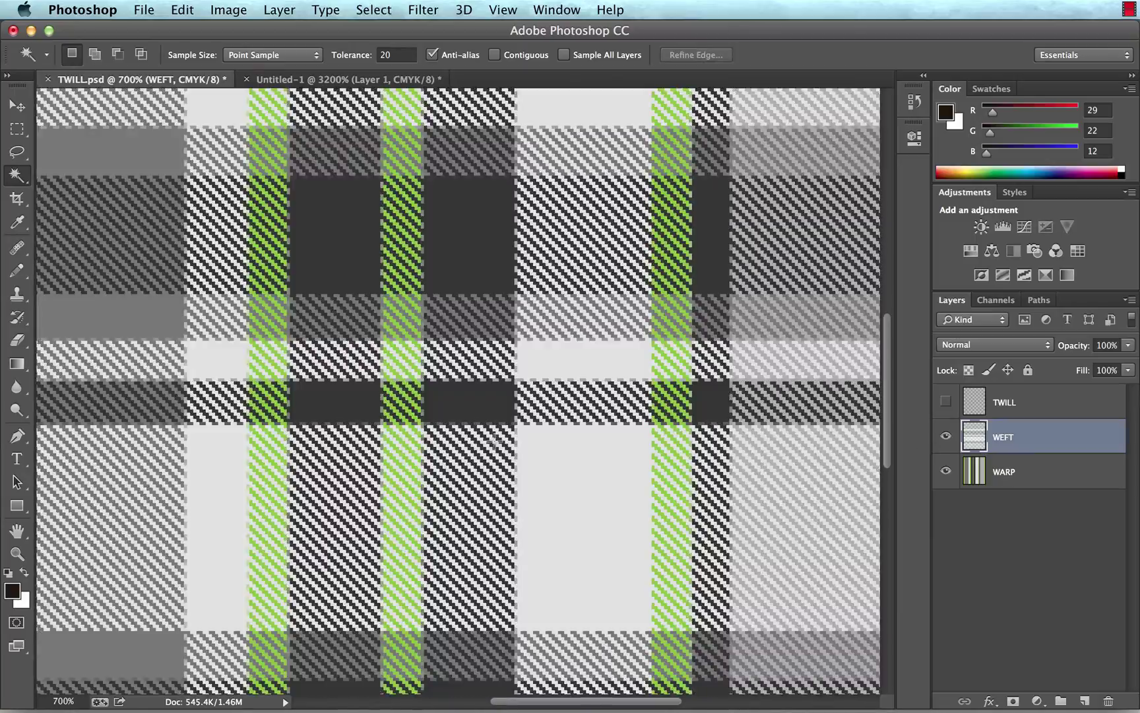
pyautogui.press('super+minus')
pyautogui.press('super+minus')
pyautogui.press('super+minus')
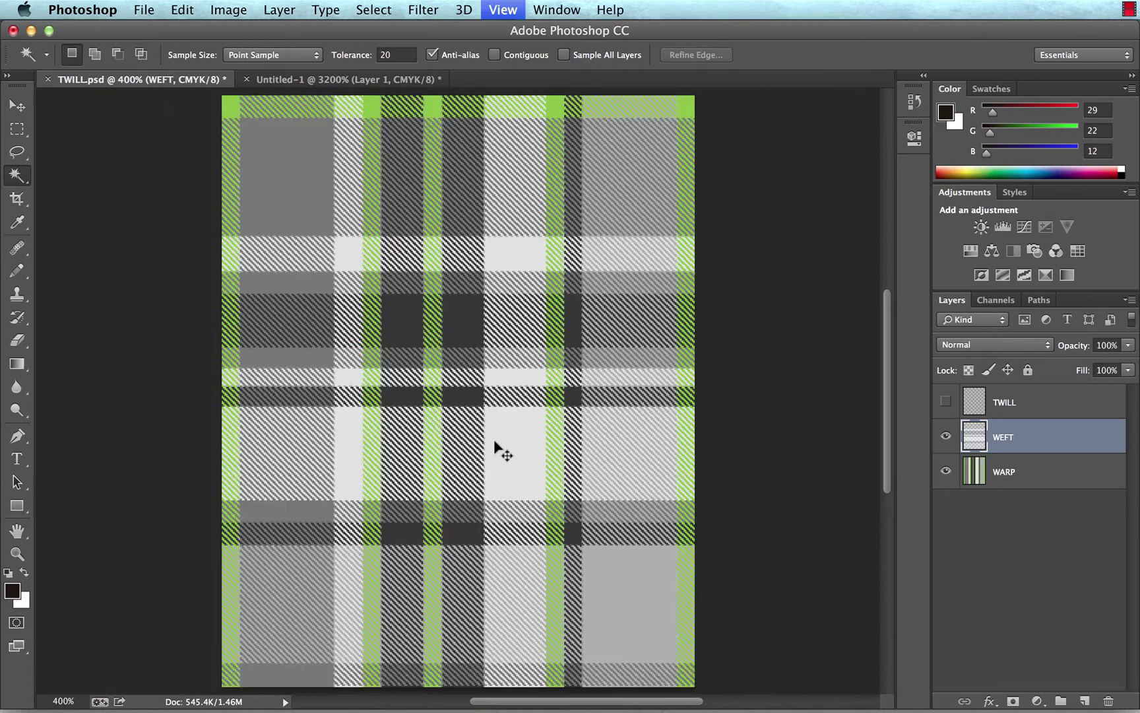
# Step: Save over the existing TWILL.psd in the TWILL_PLAID folder, then return to Illustrator
pyautogui.press('super+minus')
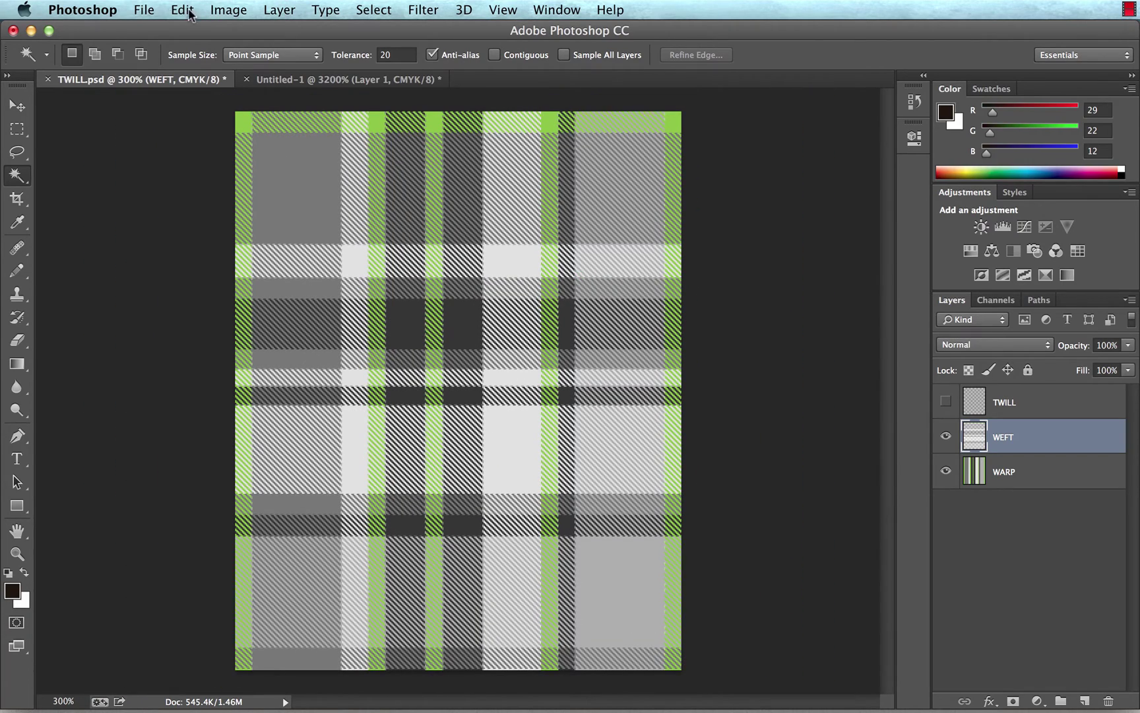
pyautogui.click(144, 9)
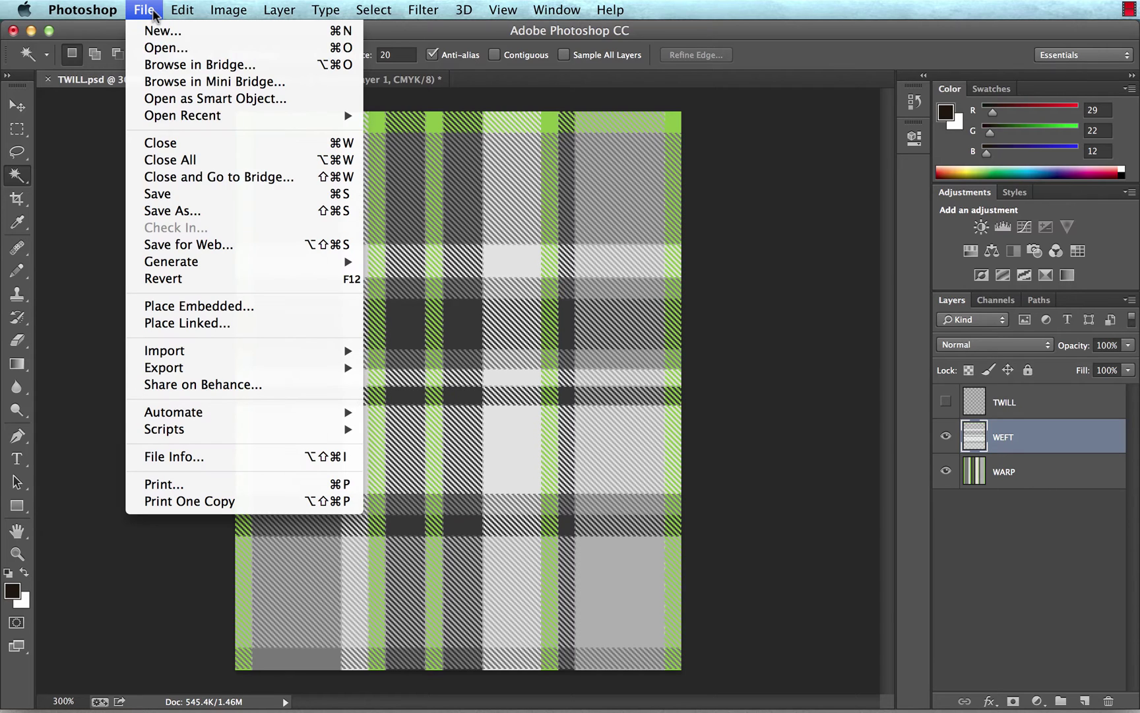
pyautogui.click(185, 211)
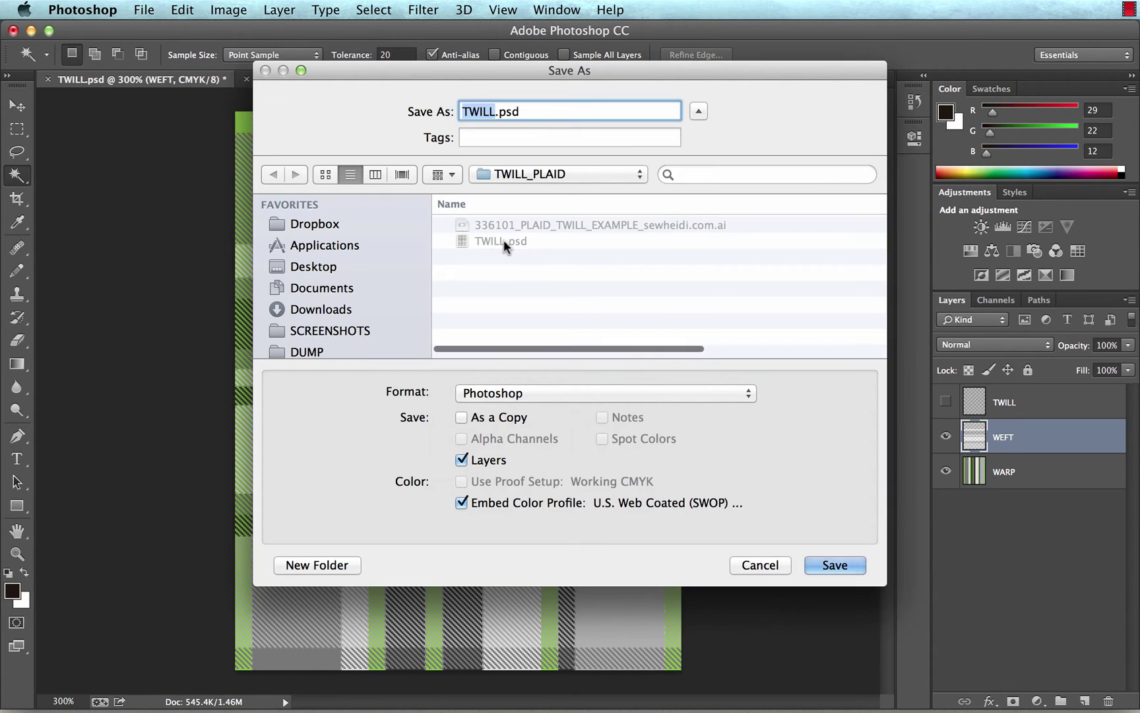
pyautogui.click(481, 239)
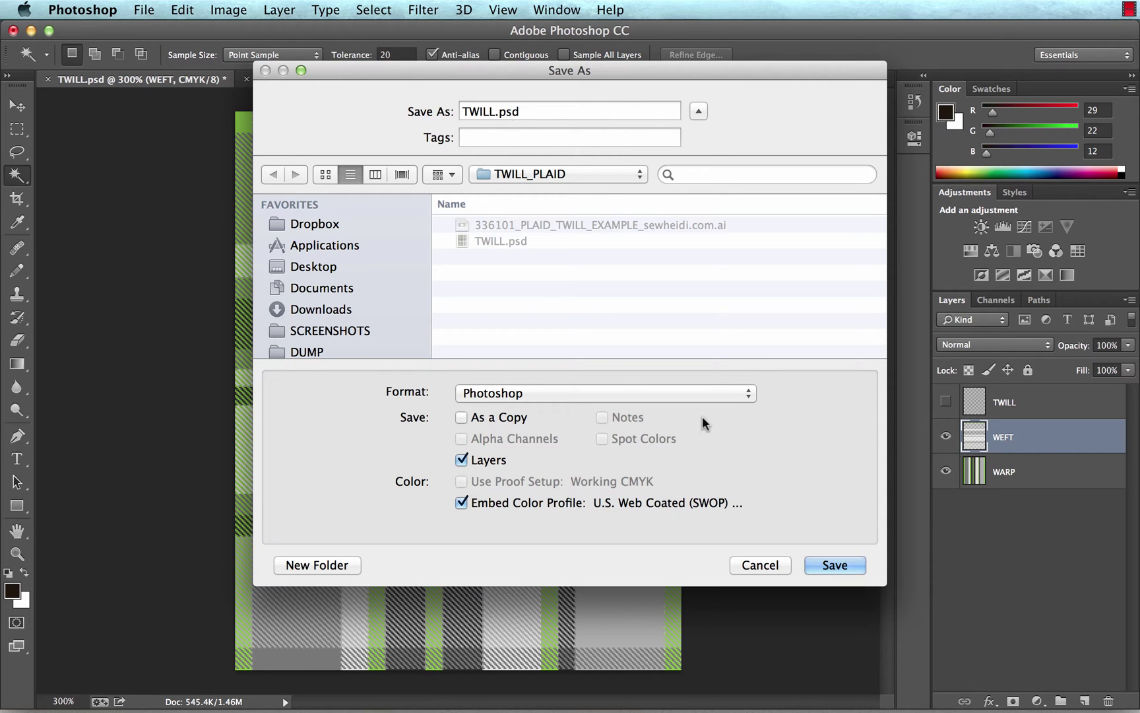
pyautogui.click(835, 566)
pyautogui.click(689, 187)
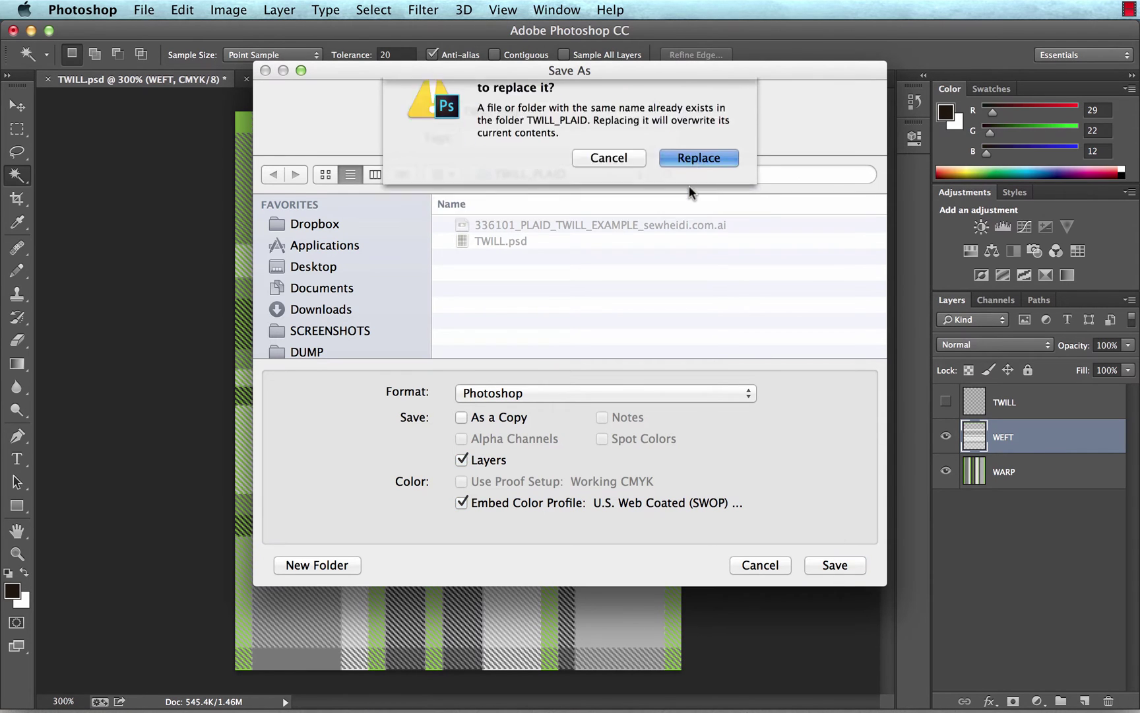
pyautogui.click(772, 290)
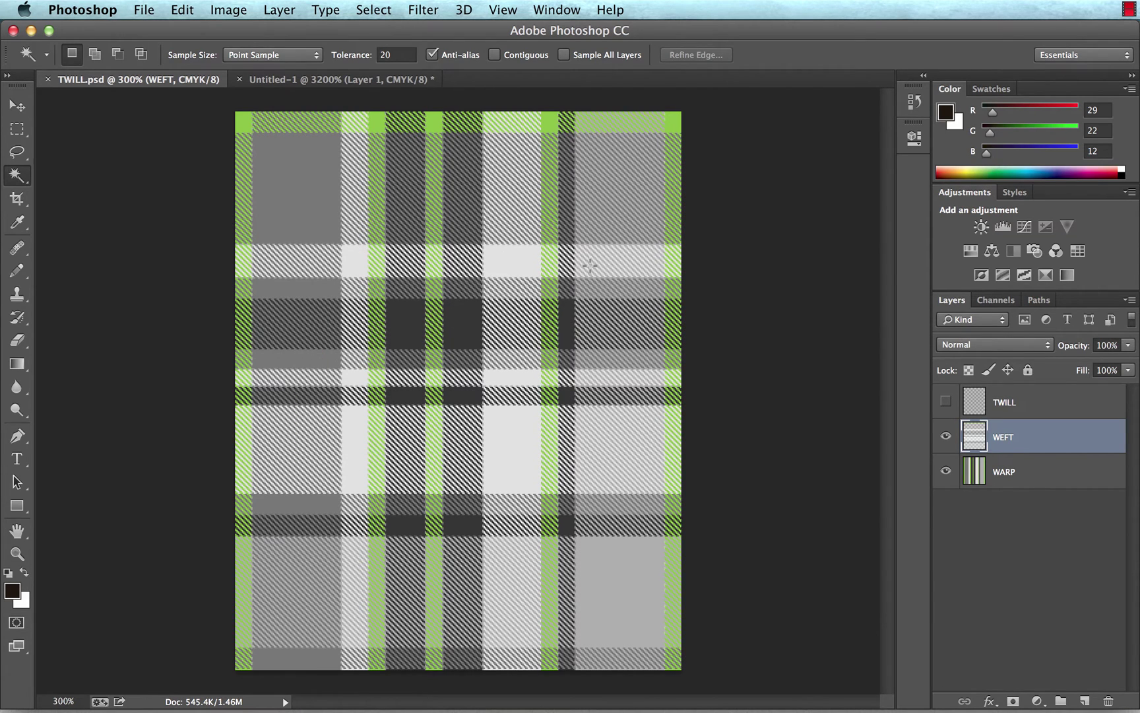
pyautogui.press('super+Tab')
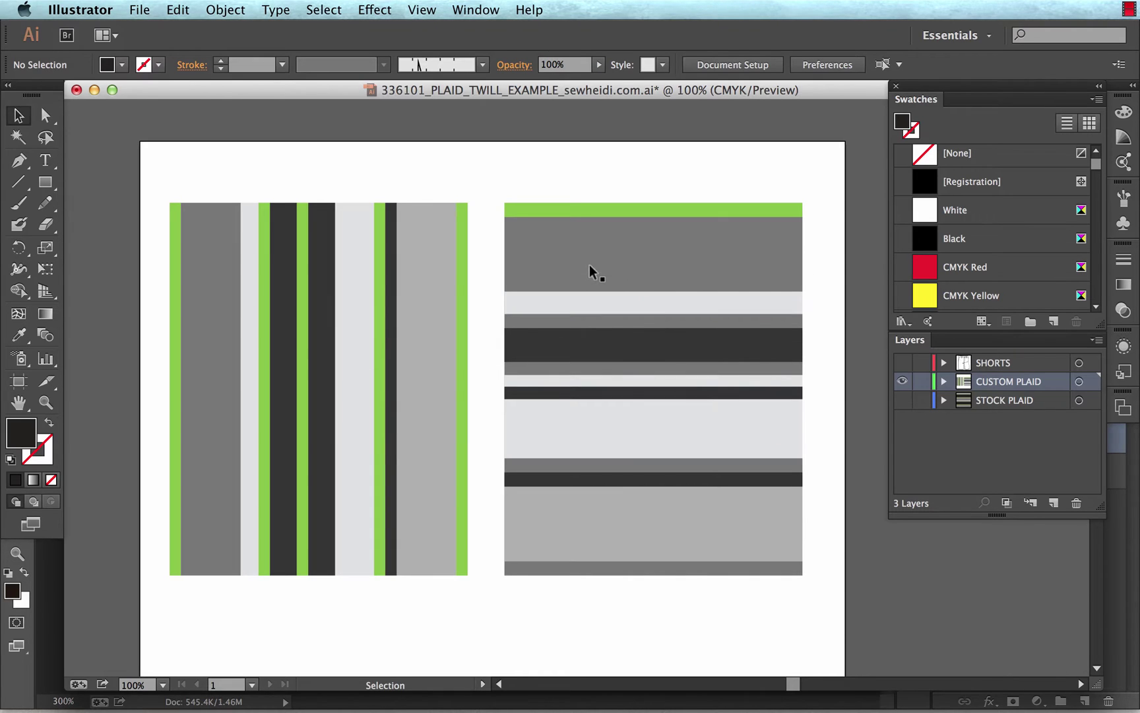
# Step: Swap to the SHORTS layer and place TWILL.psd beside the shorts, embedded as one flattened image
pyautogui.click(901, 381)
pyautogui.click(900, 362)
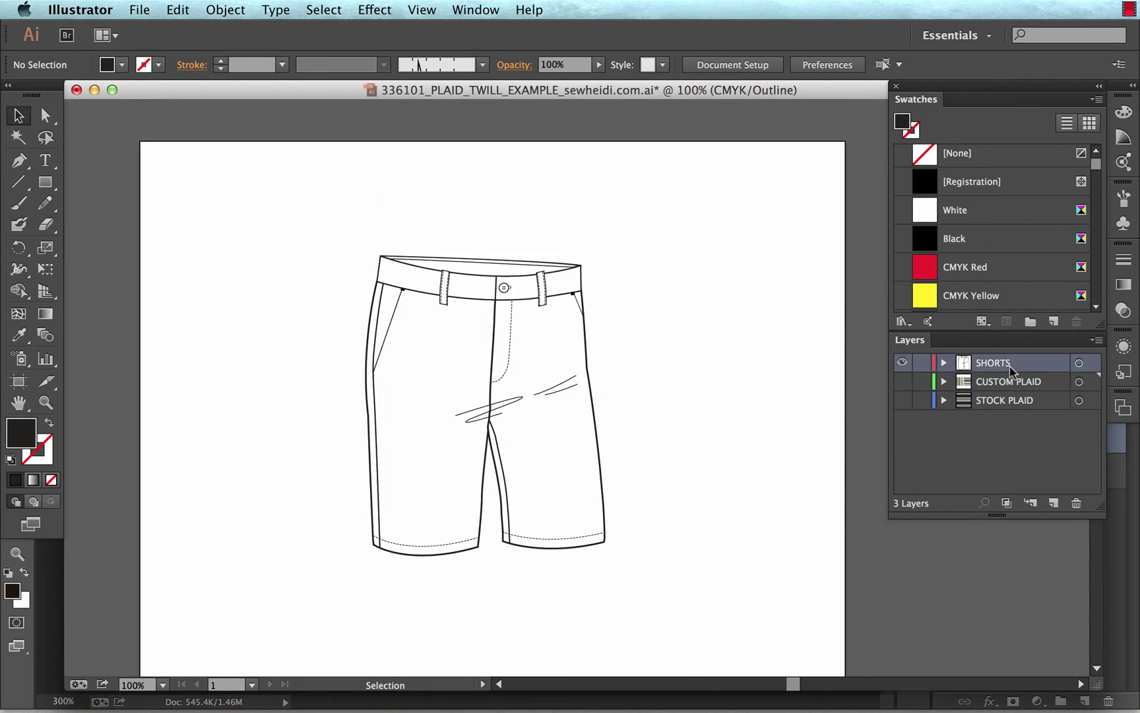
pyautogui.click(32, 11)
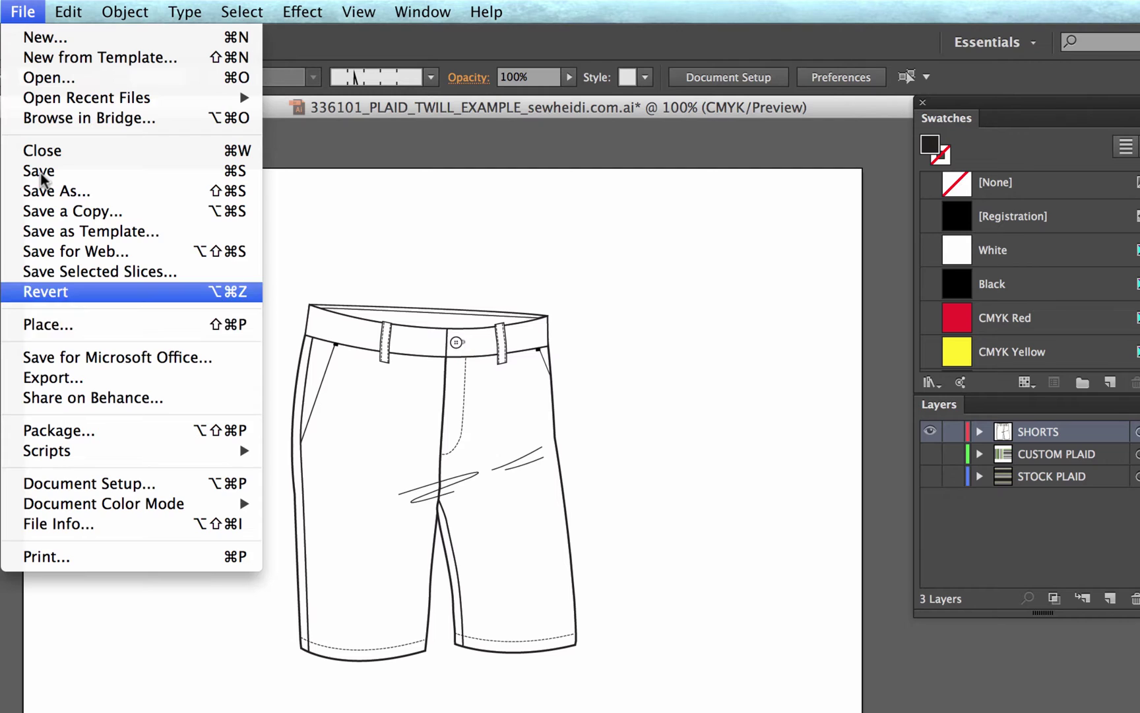
pyautogui.click(26, 323)
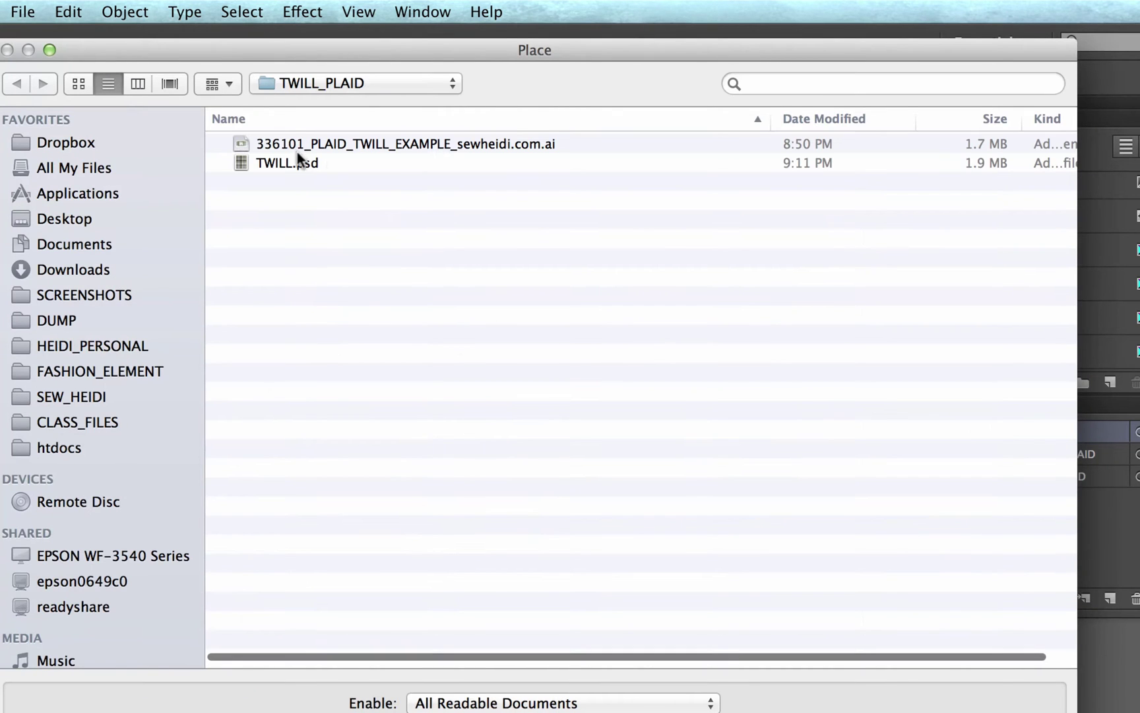
pyautogui.click(294, 162)
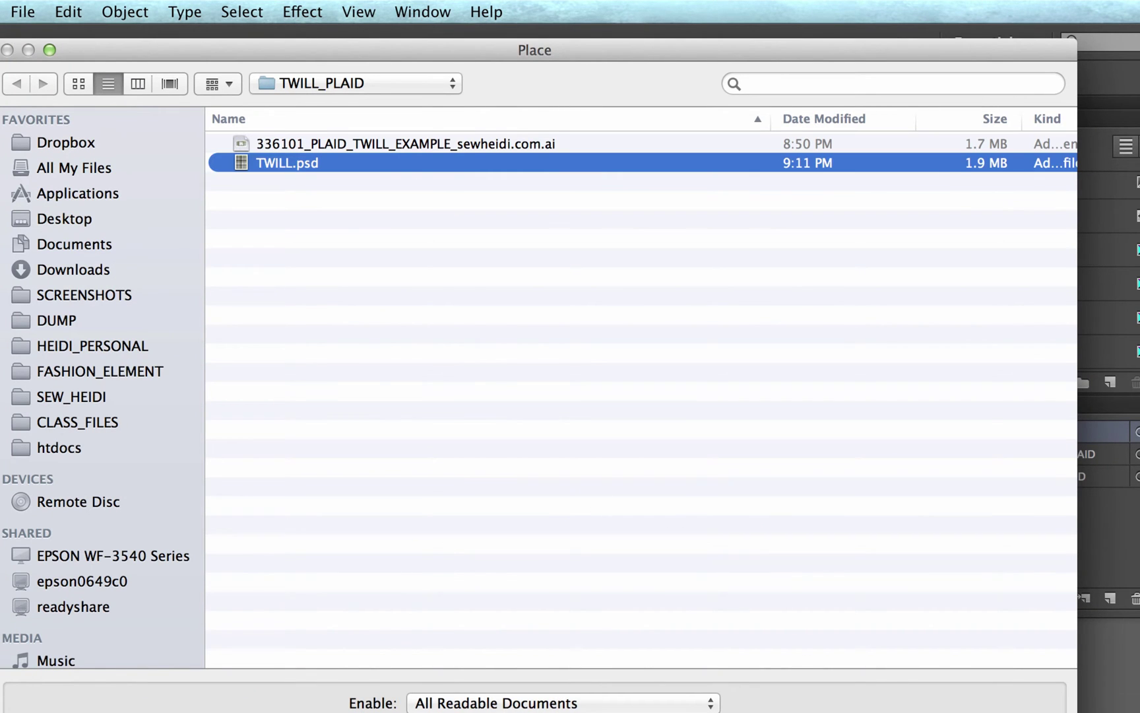
pyautogui.press('Return')
pyautogui.click(675, 382)
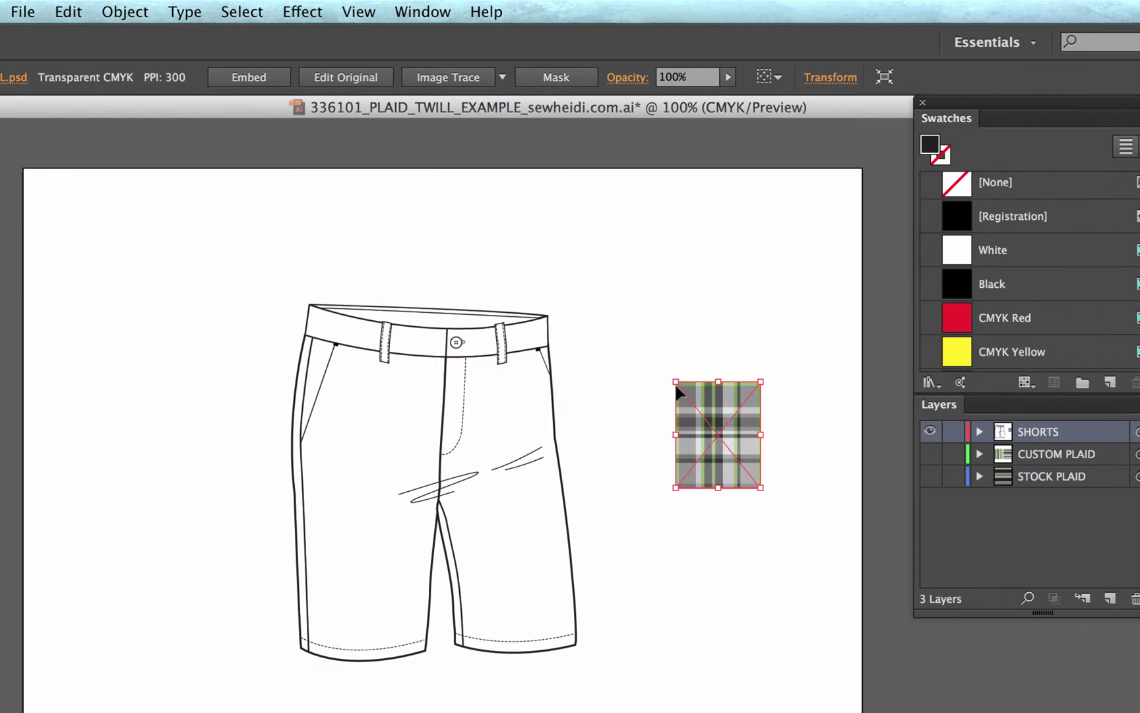
pyautogui.click(253, 75)
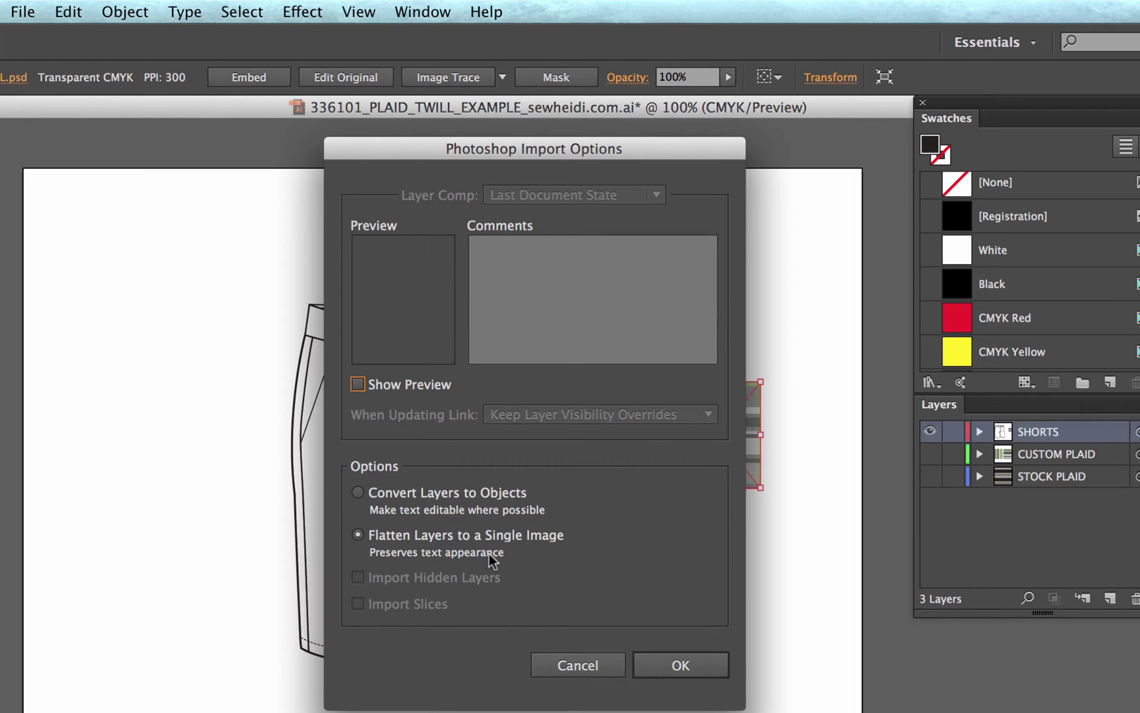
pyautogui.click(674, 665)
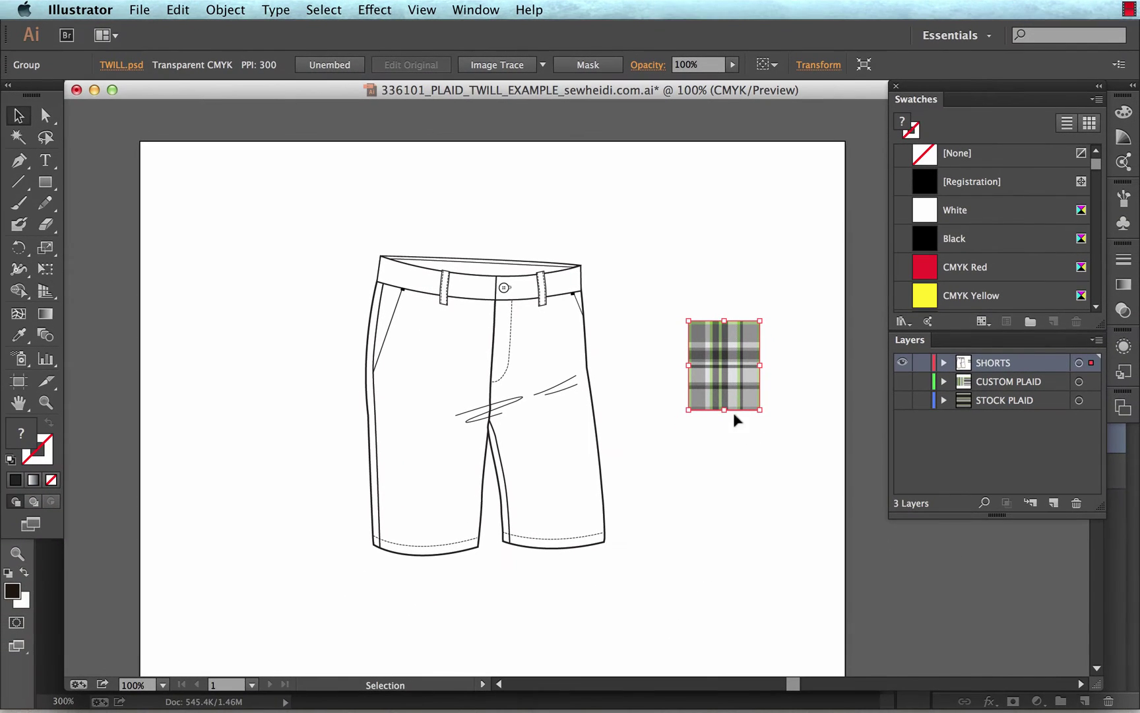
# Step: Make the plaid image a new pattern swatch and fill the shorts' white areas with it
pyautogui.moveTo(730, 392); pyautogui.dragTo(930, 177)
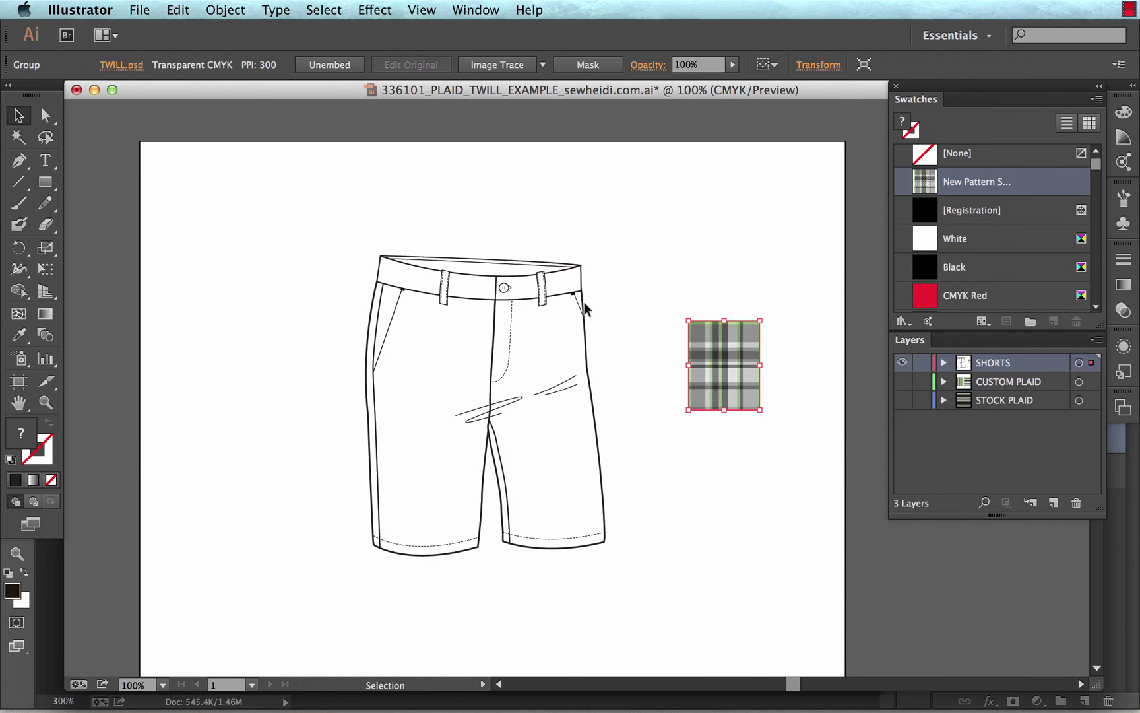
pyautogui.click(585, 324)
pyautogui.press('y')
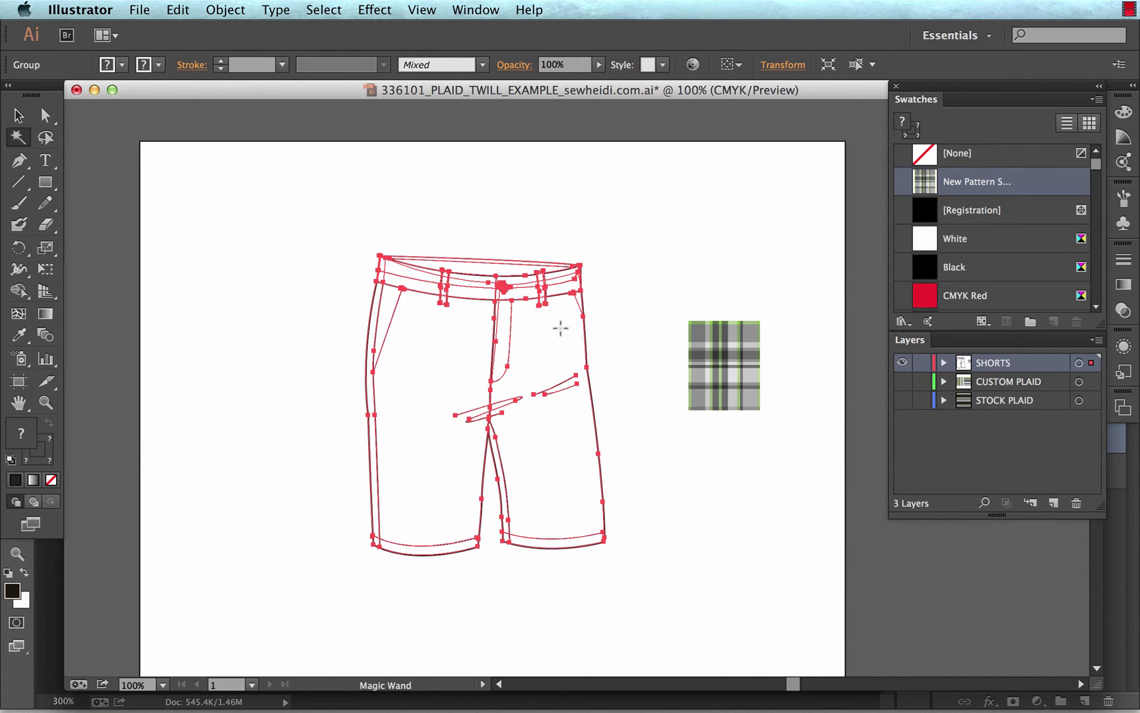
pyautogui.click(541, 335)
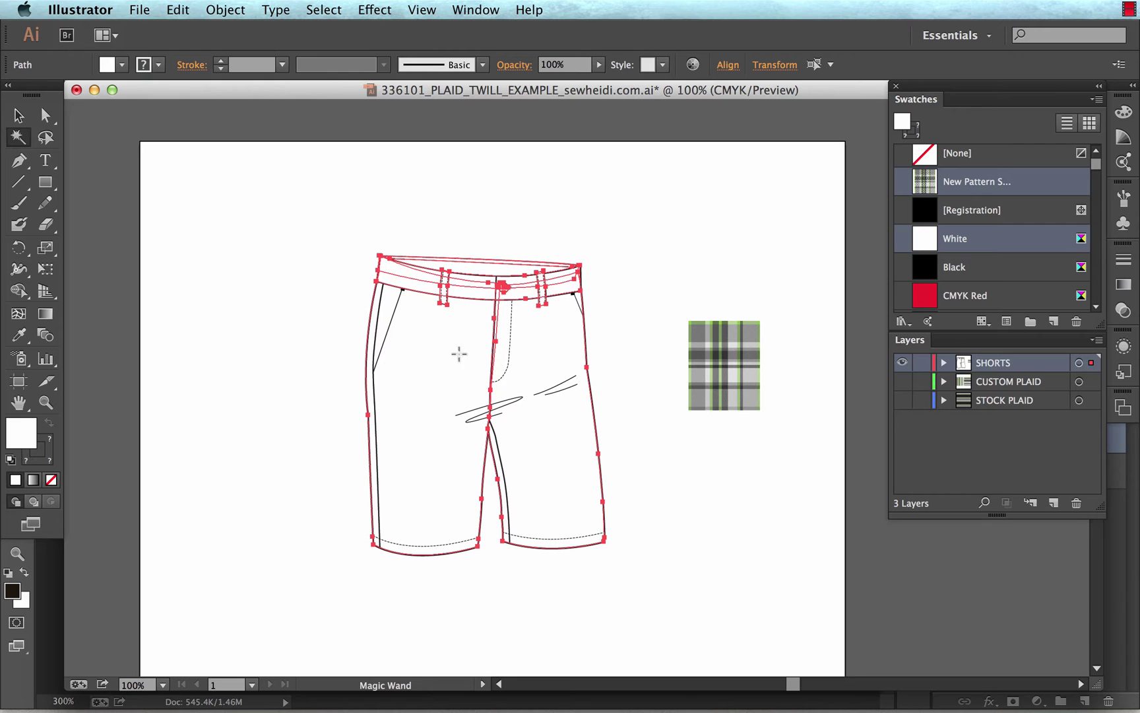
pyautogui.press('z')
pyautogui.moveTo(328, 231); pyautogui.dragTo(694, 578)
pyautogui.click(924, 184)
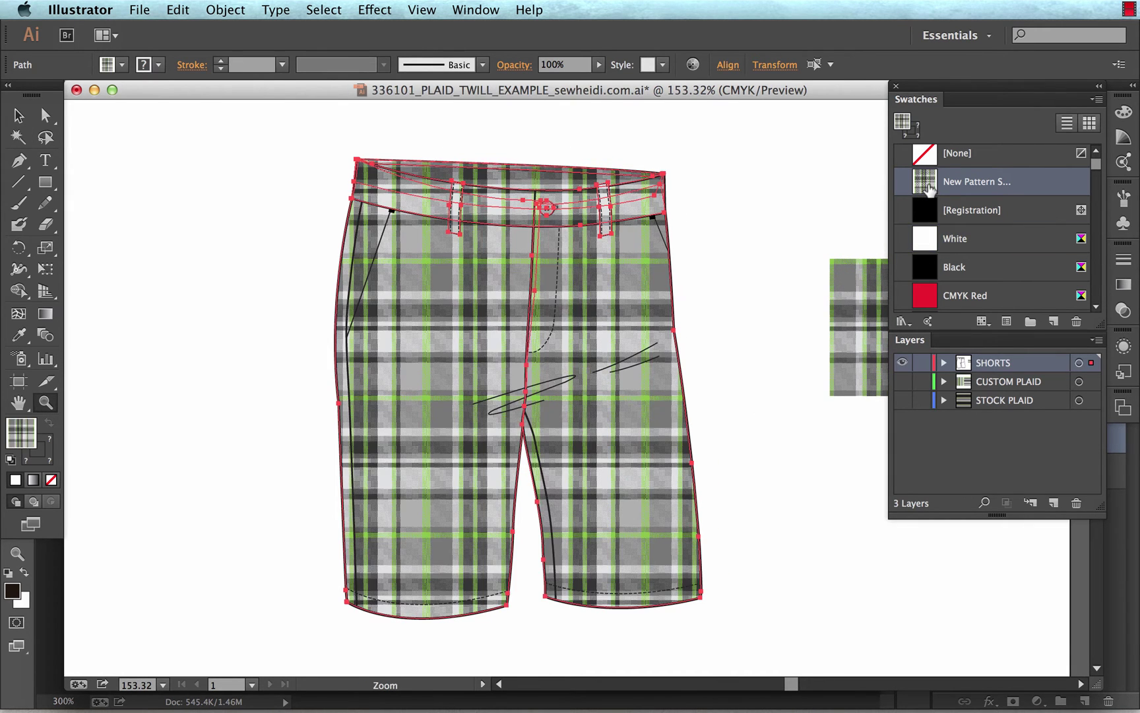
# Step: Deselect everything and select the plaid tile image
pyautogui.press('super+shift+a')
pyautogui.hscroll(5, 765, 288)
pyautogui.press('v')
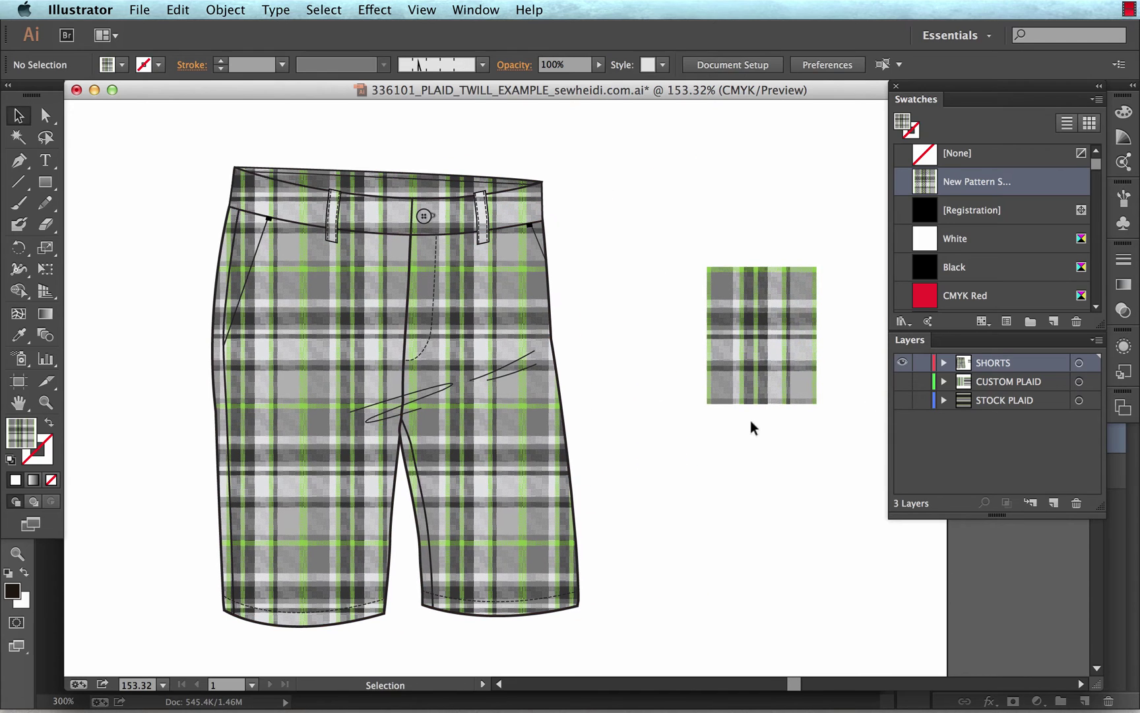
pyautogui.click(767, 353)
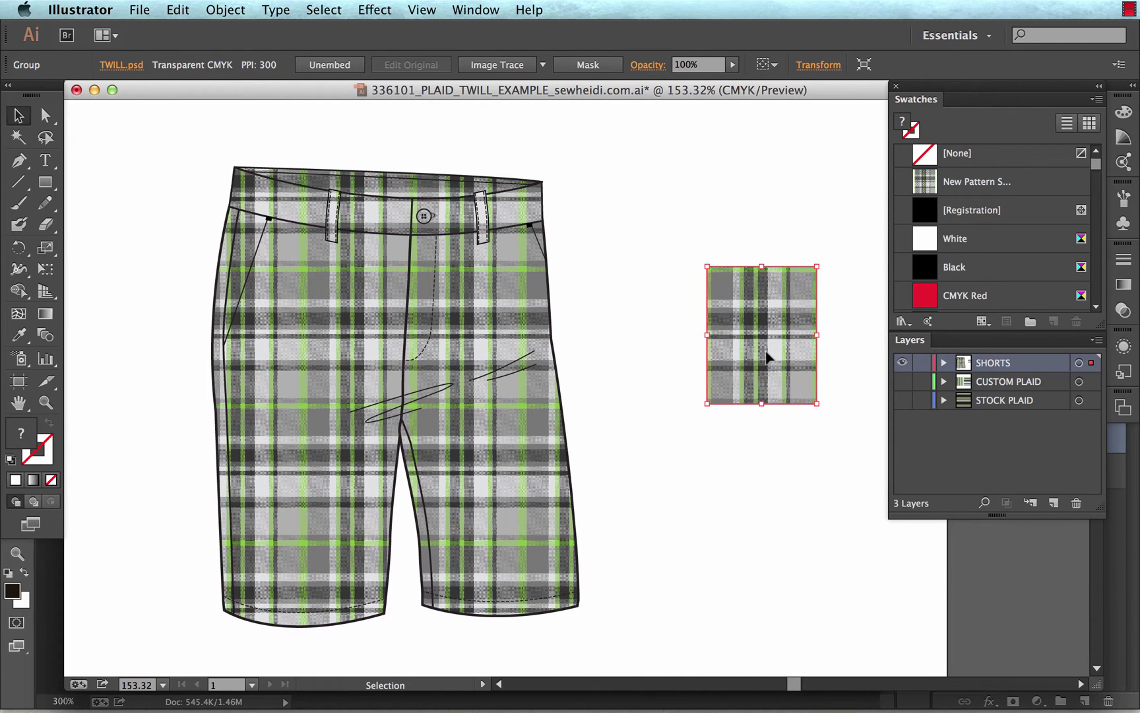
# Step: Hide the SHORTS layer and show the CUSTOM PLAID layer
pyautogui.keyDown('alt'); pyautogui.click(903, 383); pyautogui.keyUp('alt')
pyautogui.click(1039, 389)
pyautogui.scroll(2, 762, 392)
pyautogui.hscroll(1, 762, 392)
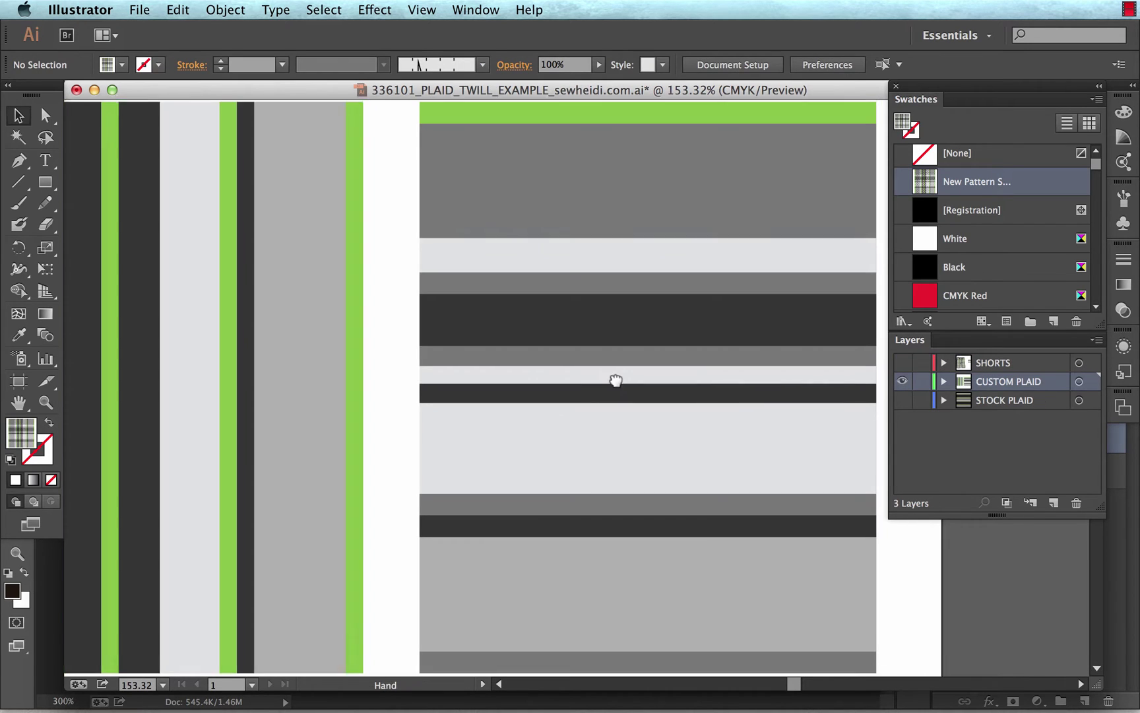
# Step: Recolour the two thin dark horizontal stripes to the top stripe's lime green
pyautogui.press('a')
pyautogui.click(606, 403)
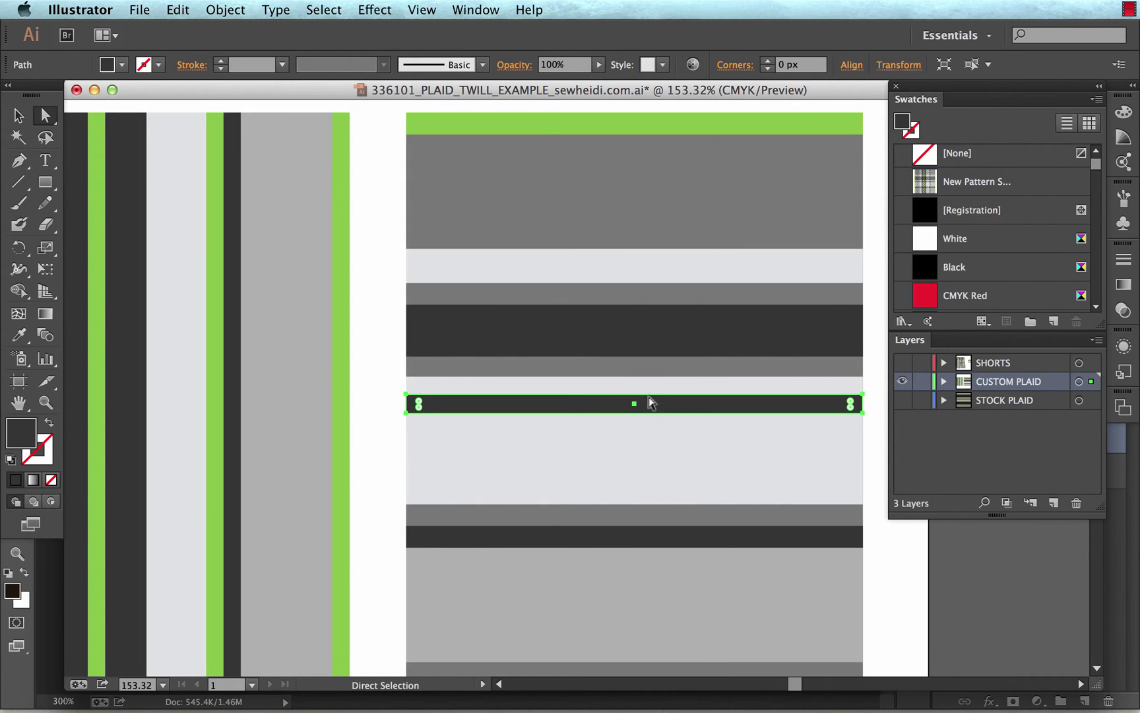
pyautogui.keyDown('shift'); pyautogui.keyDown('super'); pyautogui.click(632, 538); pyautogui.keyUp('super'); pyautogui.keyUp('shift')
pyautogui.press('super+1')
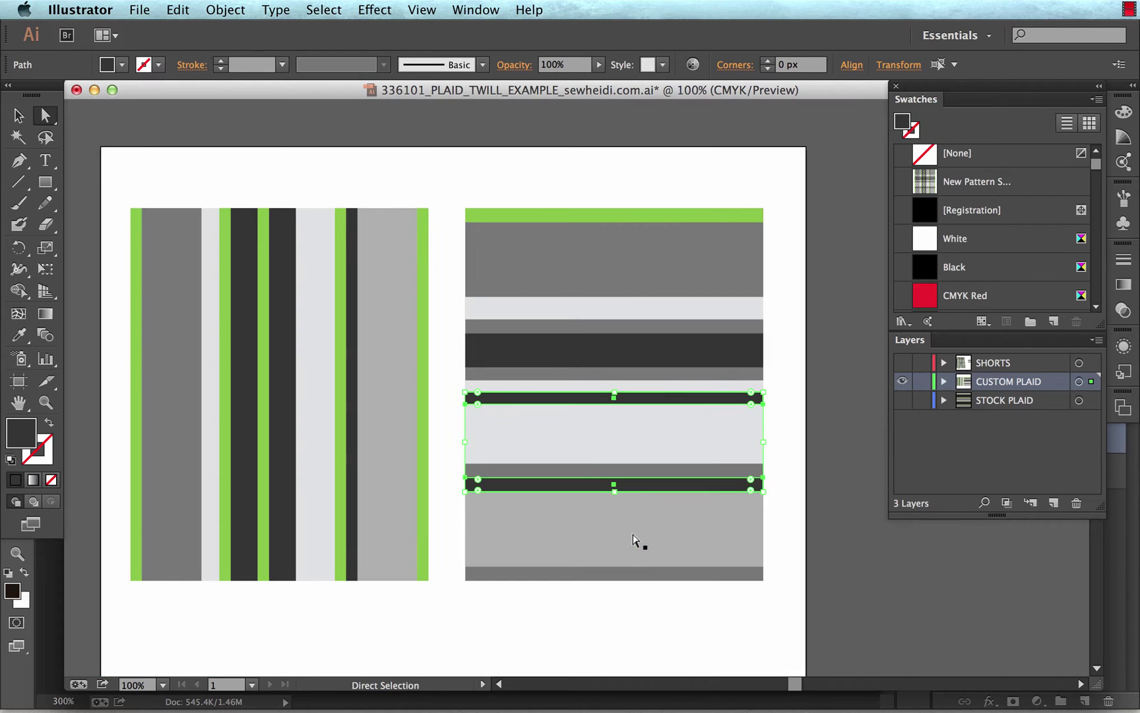
pyautogui.moveTo(636, 539); pyautogui.dragTo(532, 534)
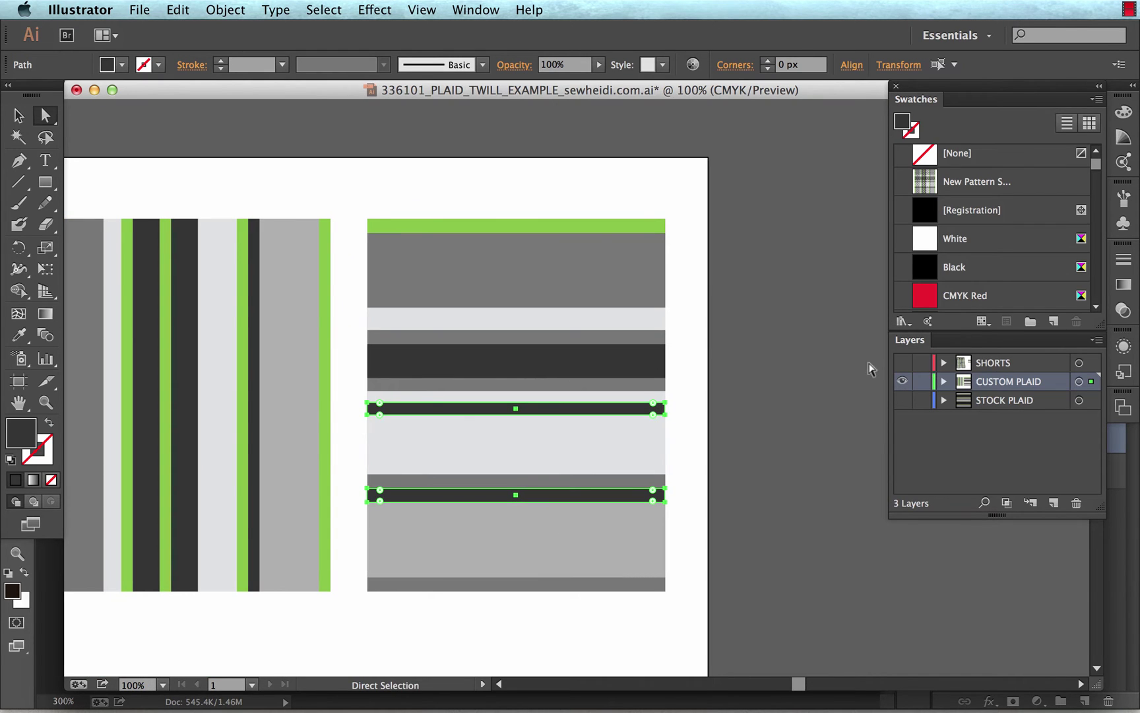
pyautogui.press('i')
pyautogui.click(537, 224)
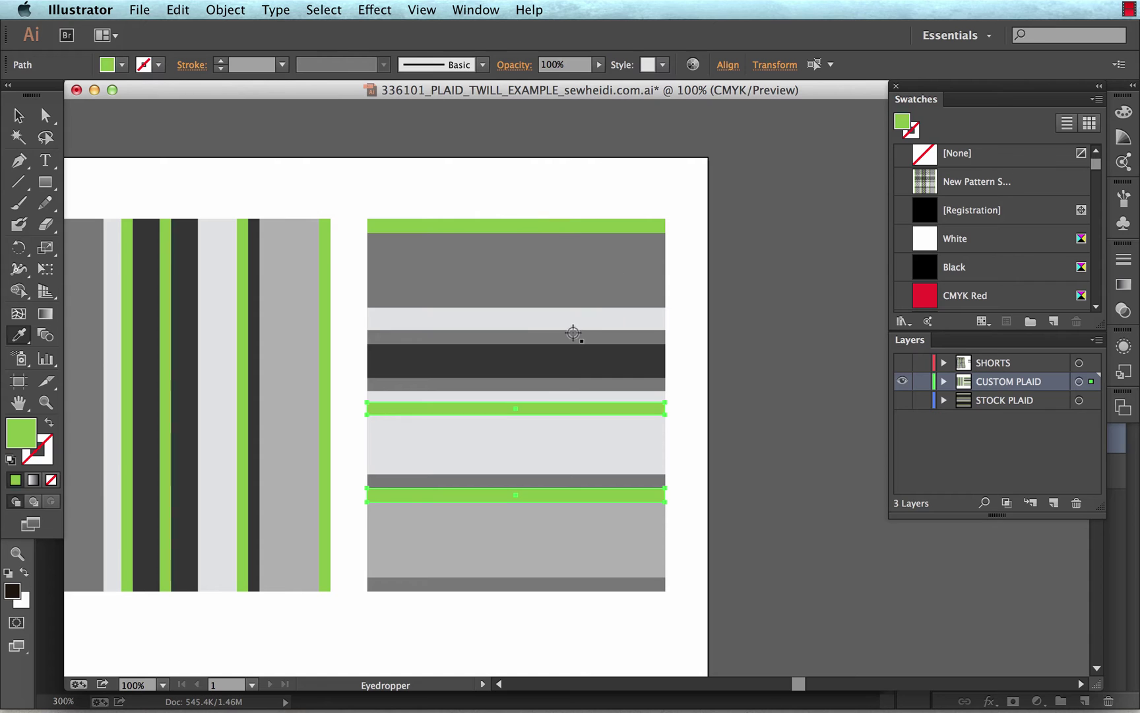
# Step: Darken the lower light-grey band with the dark stripe colour, then select the stripe group
pyautogui.keyDown('super'); pyautogui.click(537, 555); pyautogui.keyUp('super')
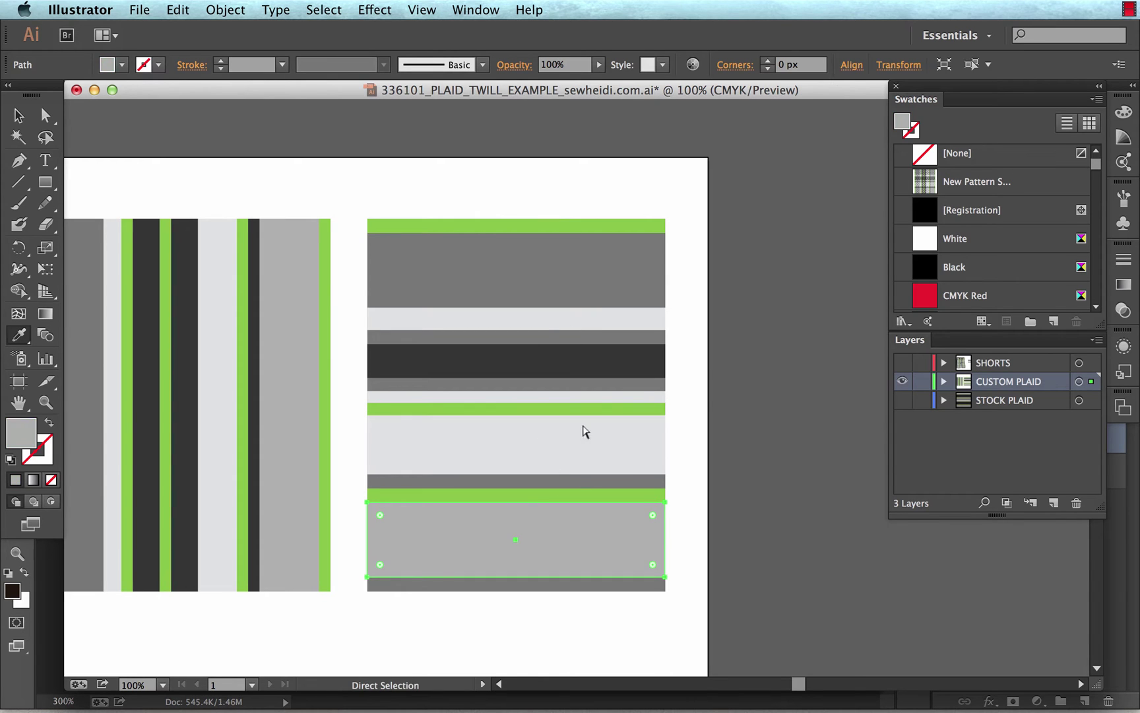
pyautogui.click(554, 364)
pyautogui.keyDown('super'); pyautogui.click(720, 339); pyautogui.keyUp('super')
pyautogui.moveTo(720, 339); pyautogui.dragTo(771, 318)
pyautogui.press('v')
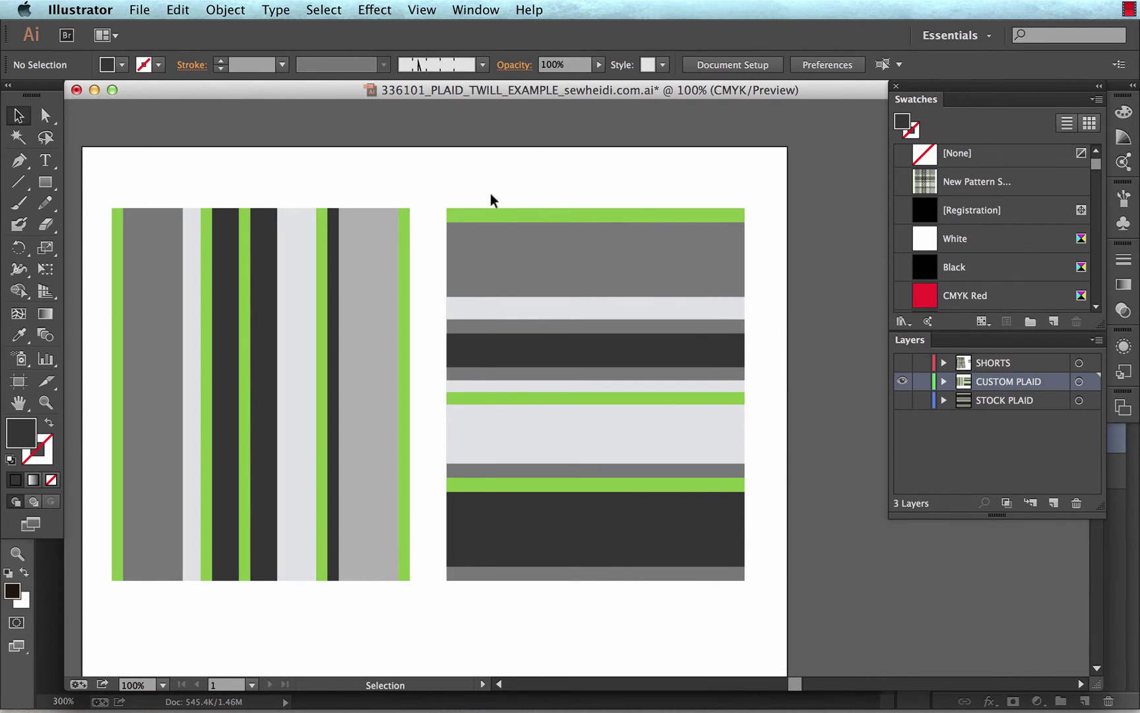
pyautogui.click(592, 343)
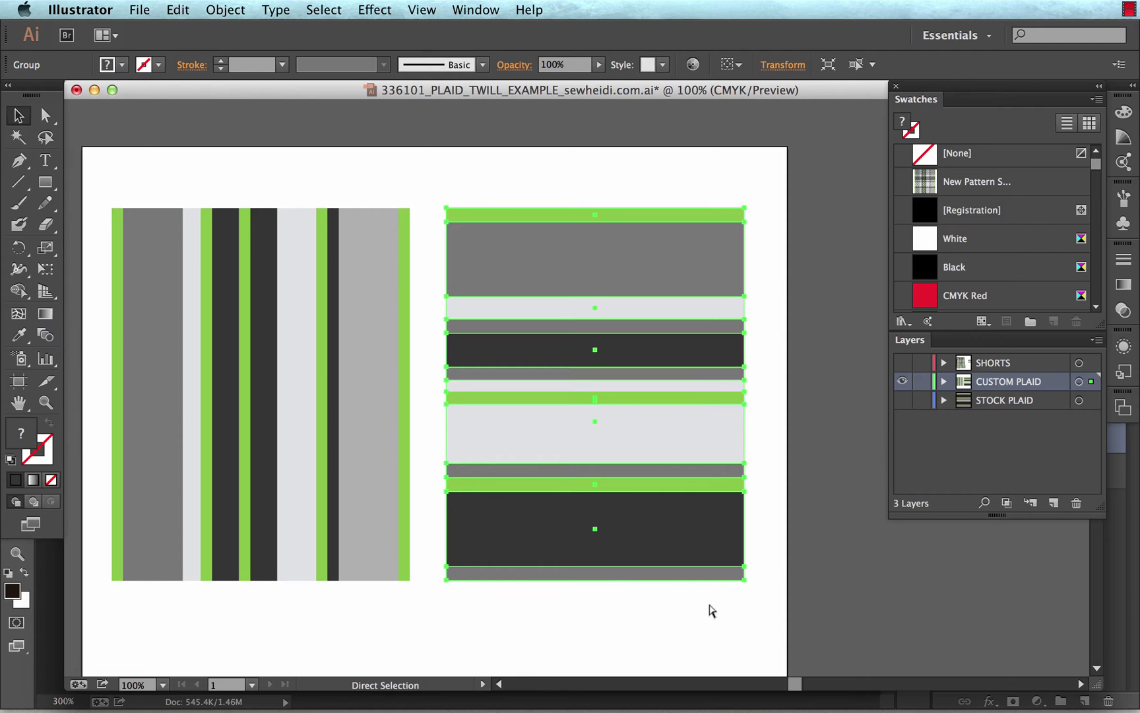
# Step: In Photoshop, clear the WEFT layer and paste the recoloured stripes as pixels
pyautogui.press('super+Tab')
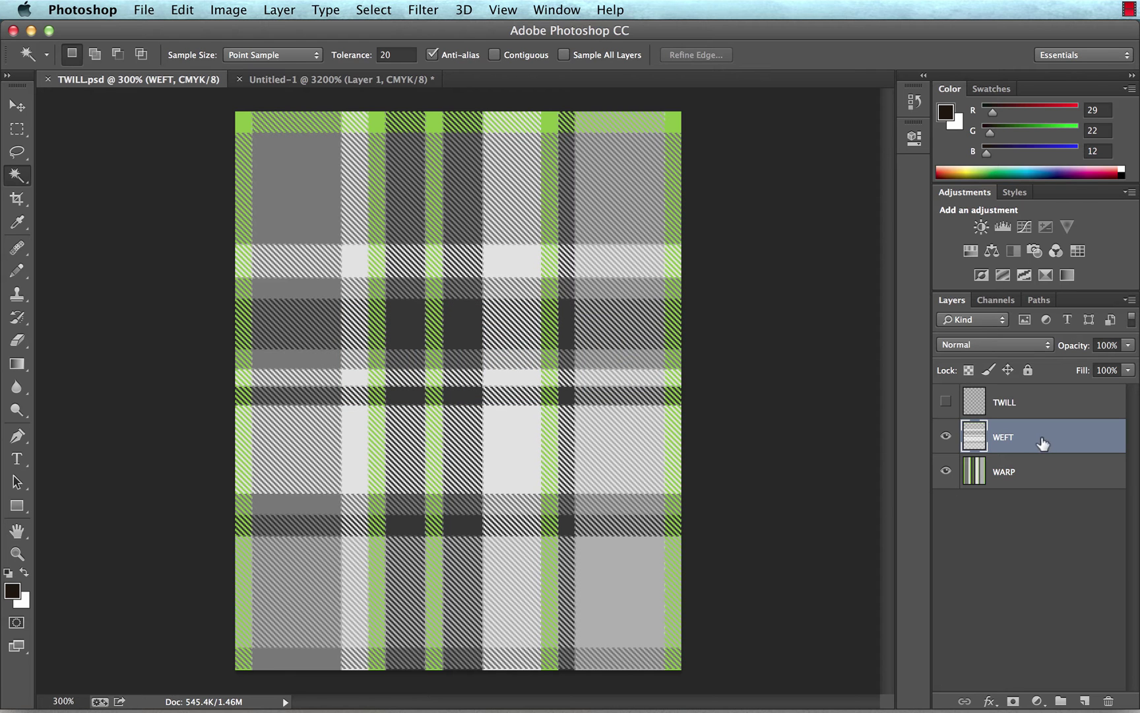
pyautogui.press('super+a')
pyautogui.press('Delete')
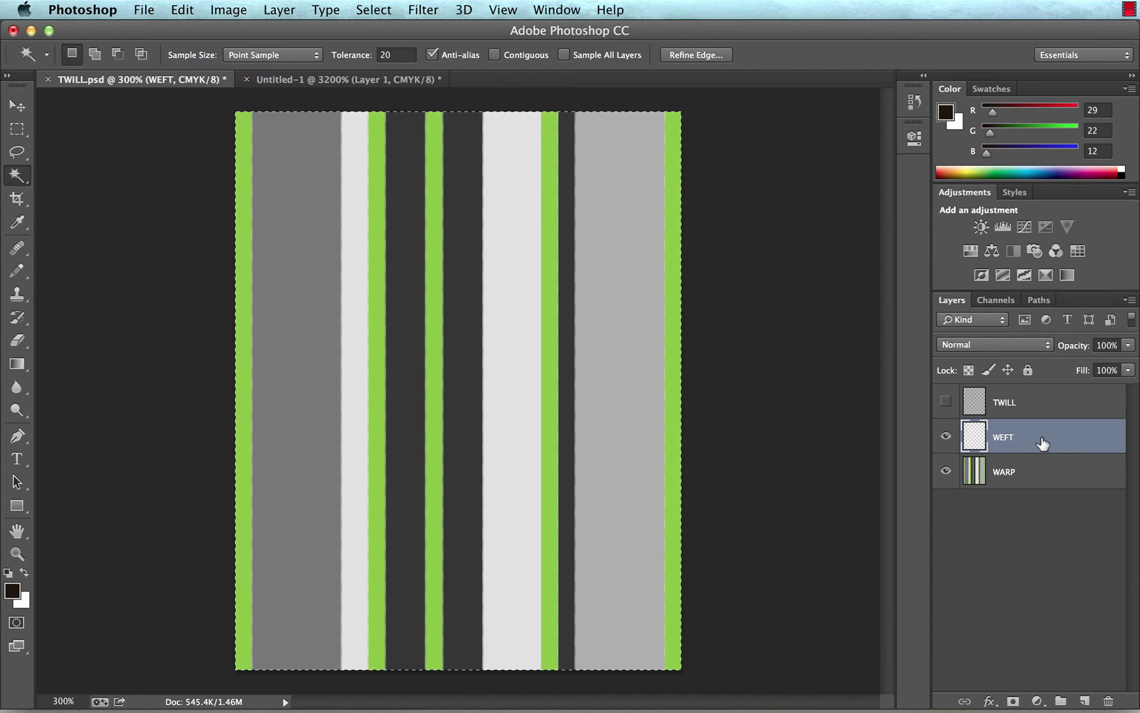
pyautogui.press('super+v')
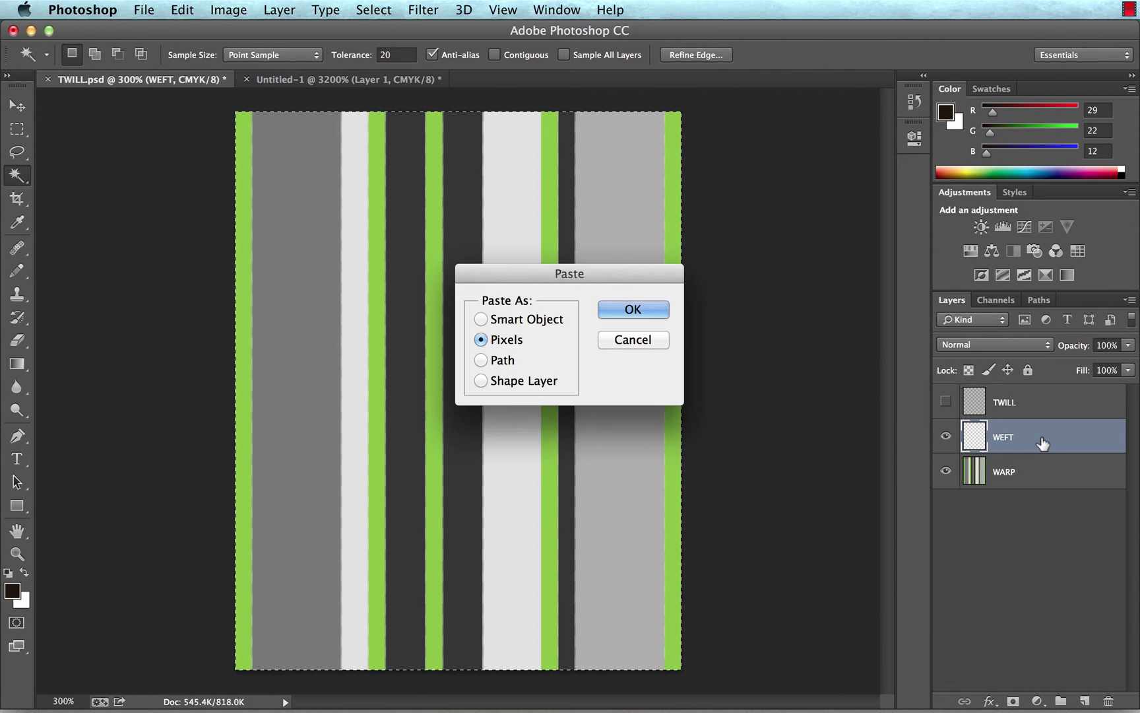
pyautogui.press('Return')
# Step: Rename the pasted layer WEFT, delete the old WEFT layer, and show TWILL
pyautogui.press('Return')
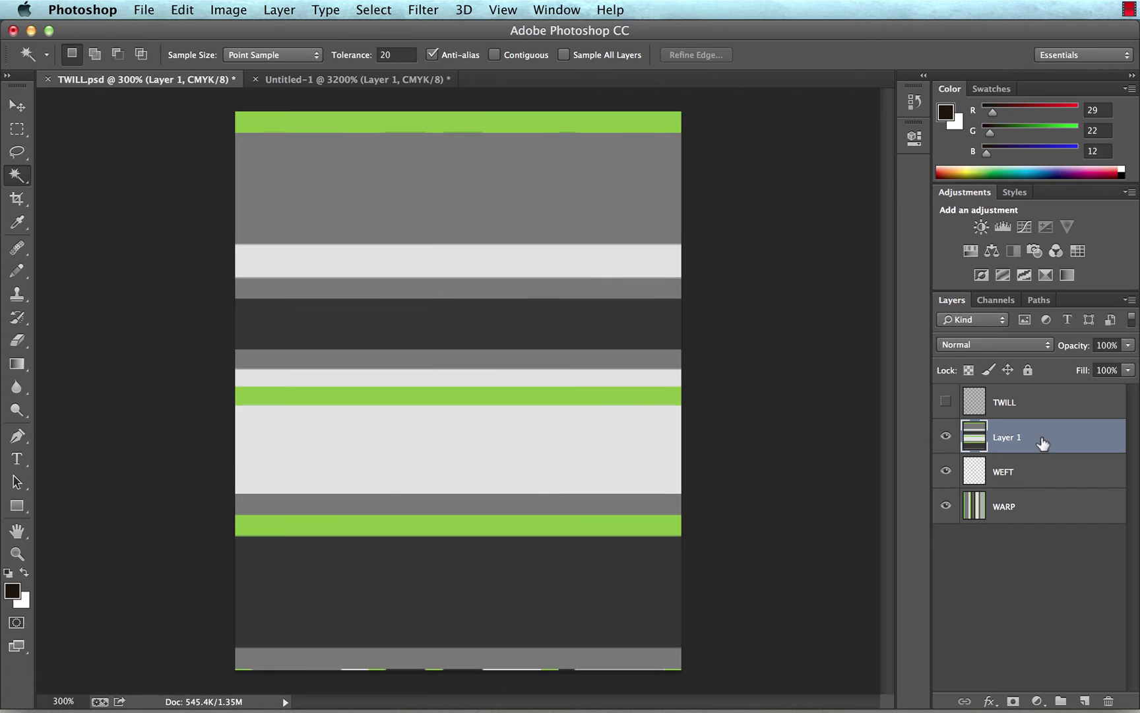
pyautogui.doubleClick(1020, 438)
pyautogui.write('WEFT')
pyautogui.press('Return')
pyautogui.click(1010, 470)
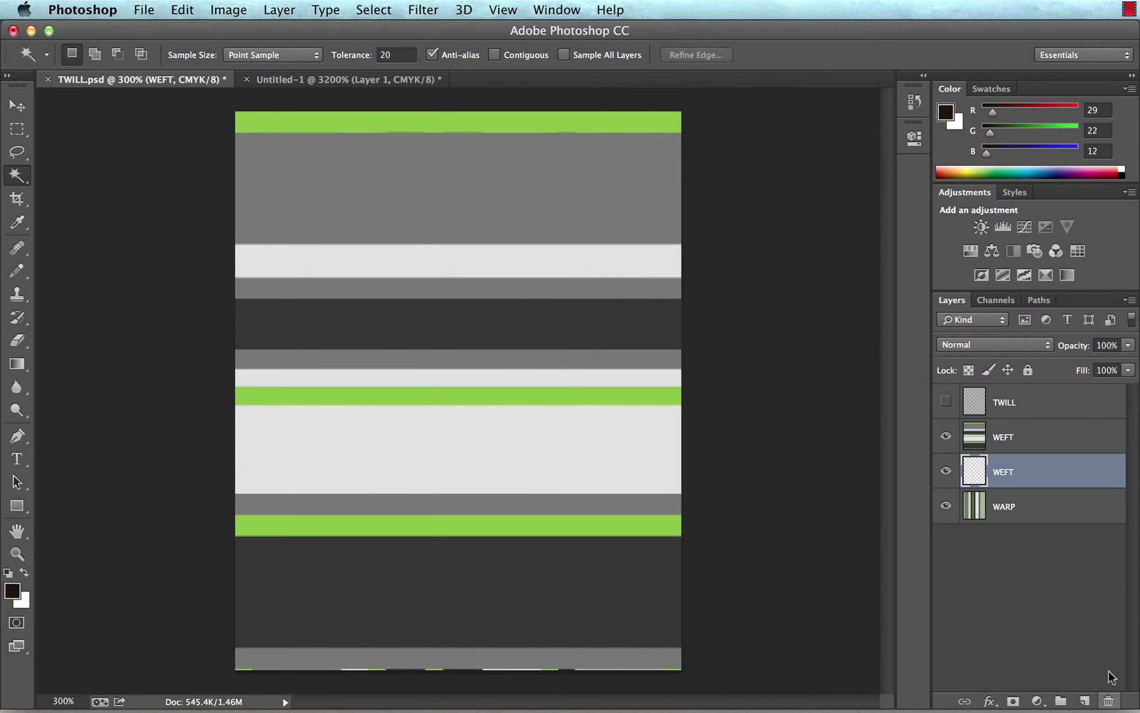
pyautogui.click(1114, 703)
pyautogui.press('Return')
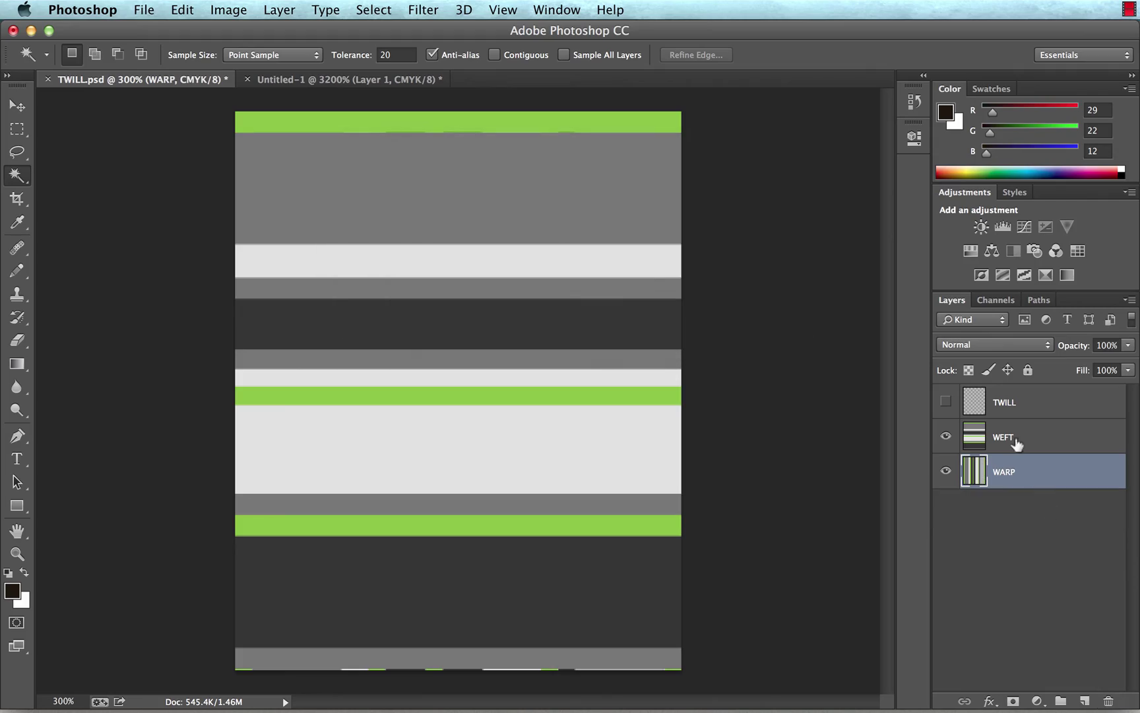
pyautogui.click(1019, 403)
# Step: Magic Wand-select one colour of the twill pixels on the TWILL layer
pyautogui.click(945, 400)
pyautogui.press('z')
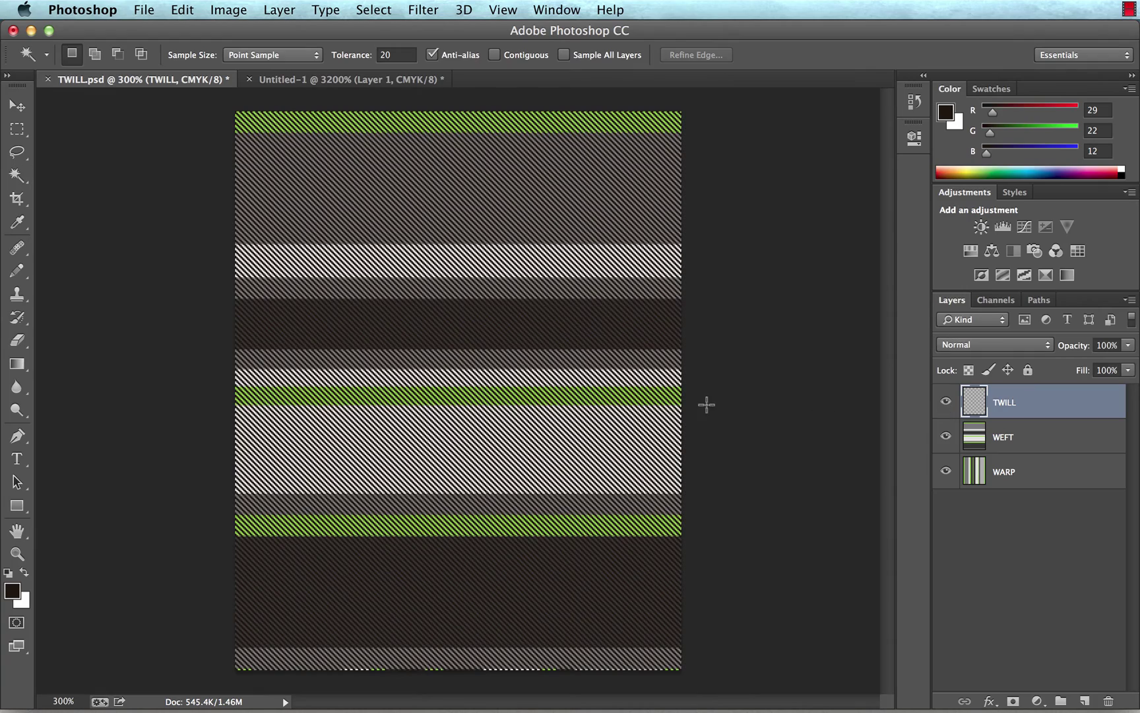
pyautogui.click(540, 339)
pyautogui.moveTo(540, 339); pyautogui.dragTo(540, 339)
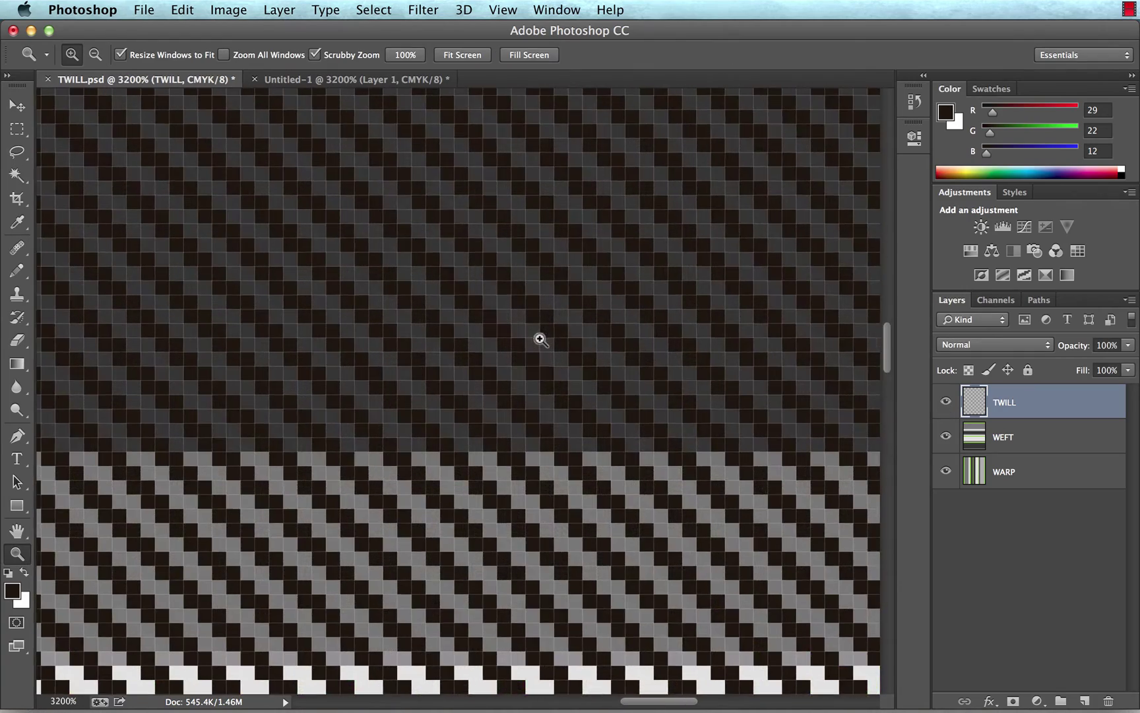
pyautogui.press('w')
pyautogui.click(537, 320)
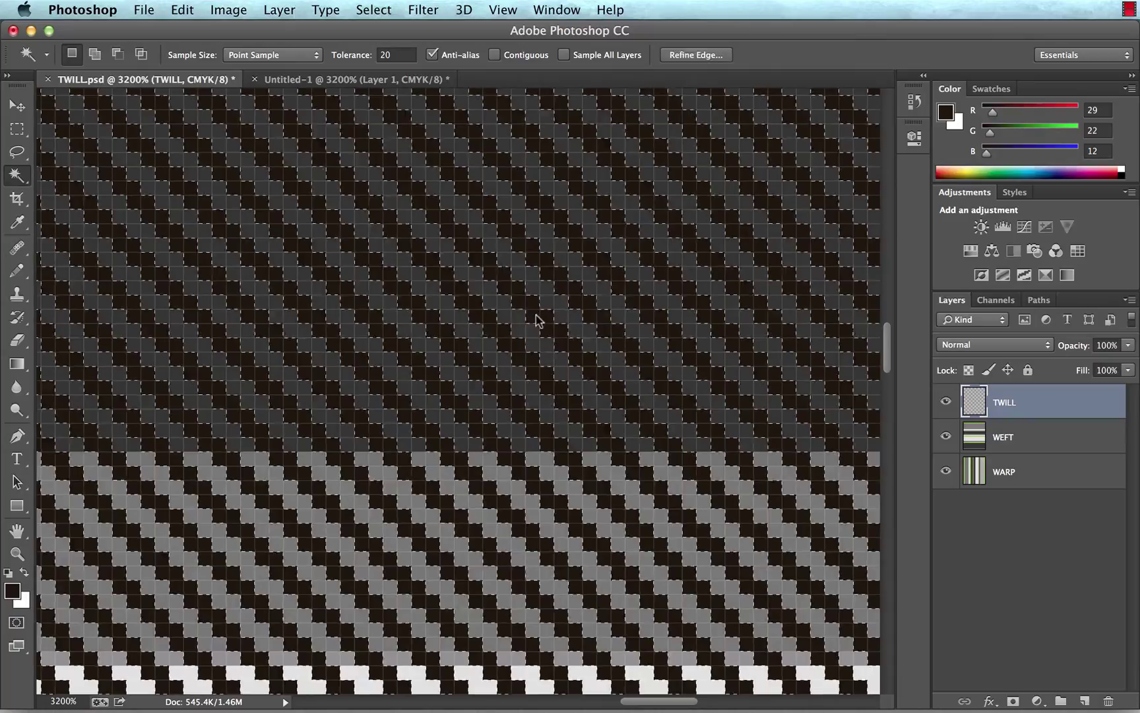
pyautogui.press('super+minus')
pyautogui.press('super+minus')
pyautogui.press('super+minus')
pyautogui.press('super+minus')
pyautogui.press('super+minus')
pyautogui.press('super+minus')
pyautogui.press('super+minus')
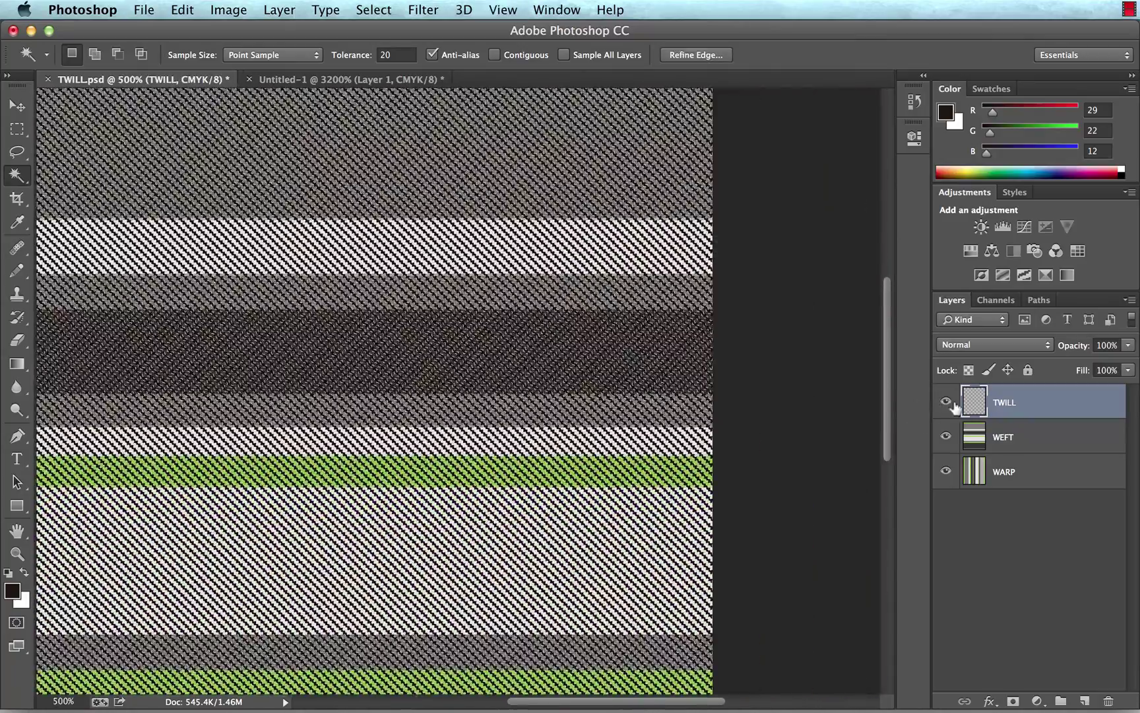
# Step: Hide TWILL, delete the twill-shaped areas from WEFT, deselect, and save TWILL.psd
pyautogui.click(946, 400)
pyautogui.click(1027, 444)
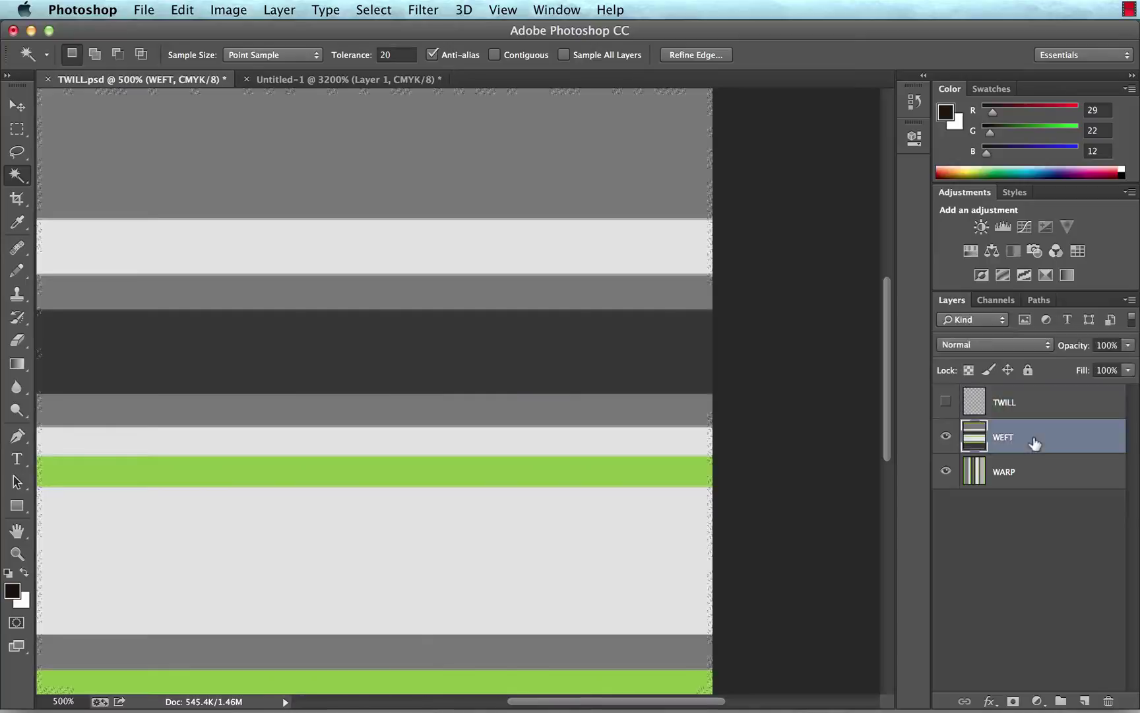
pyautogui.press('Delete')
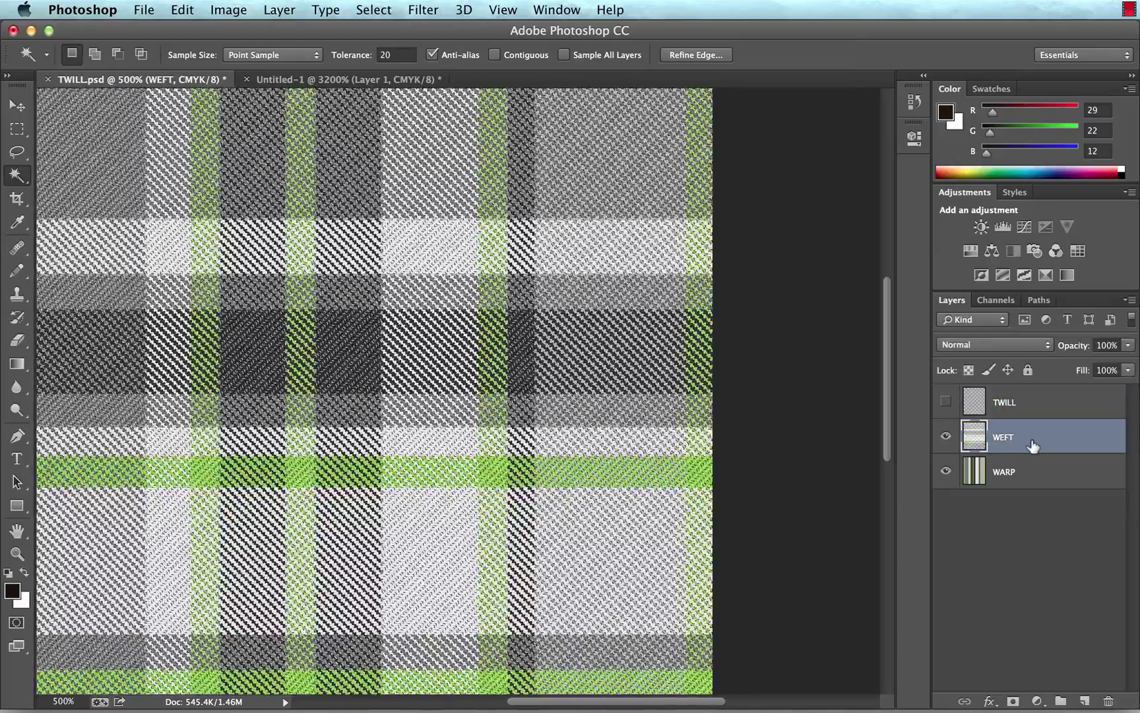
pyautogui.press('super+d')
pyautogui.press('super+minus')
pyautogui.press('super+minus')
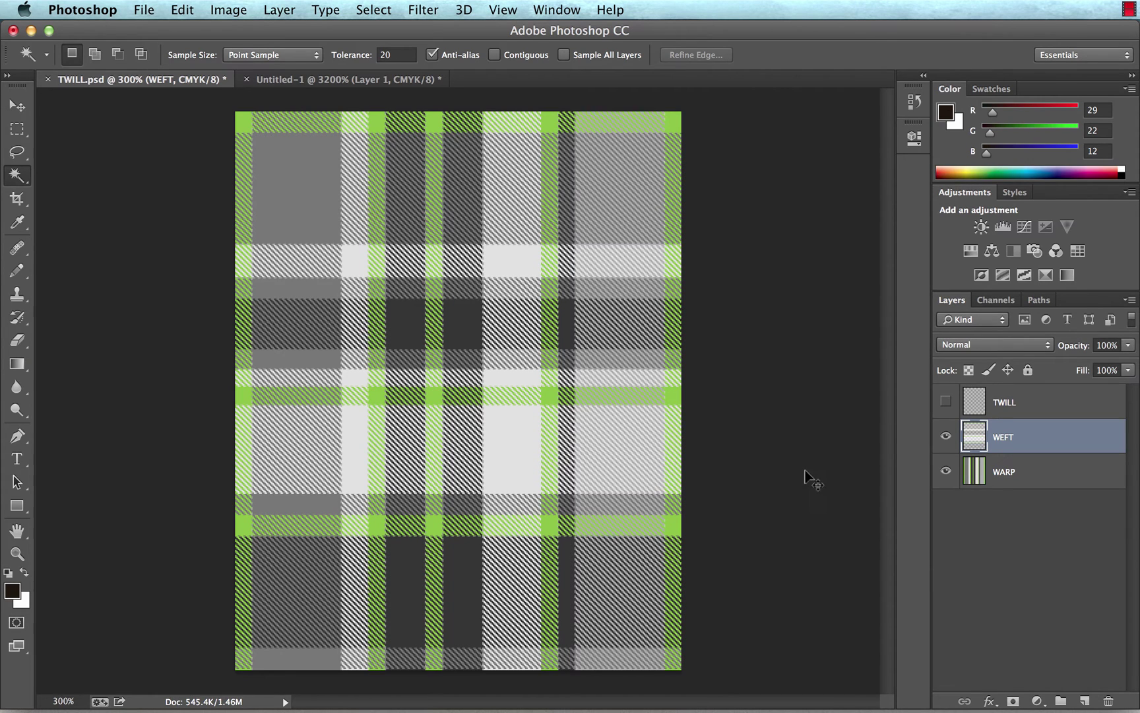
pyautogui.press('super+s')
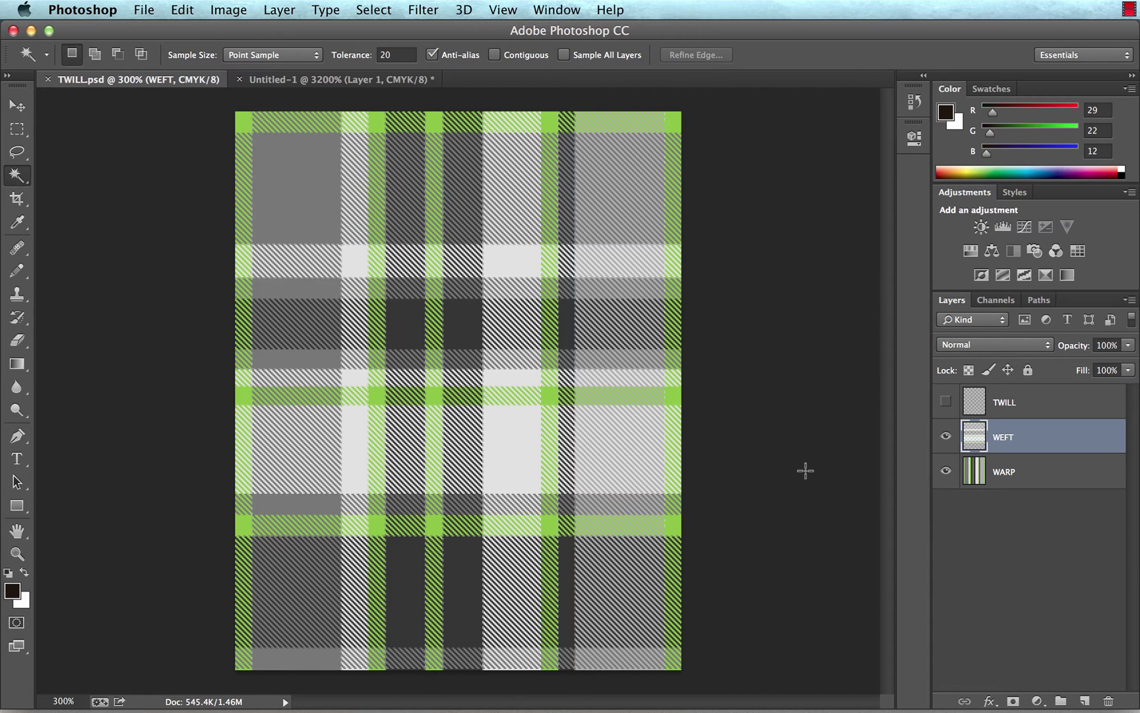
# Step: In Illustrator, make SHORTS the visible active layer and move the first plaid tile above right
pyautogui.press('super+Tab')
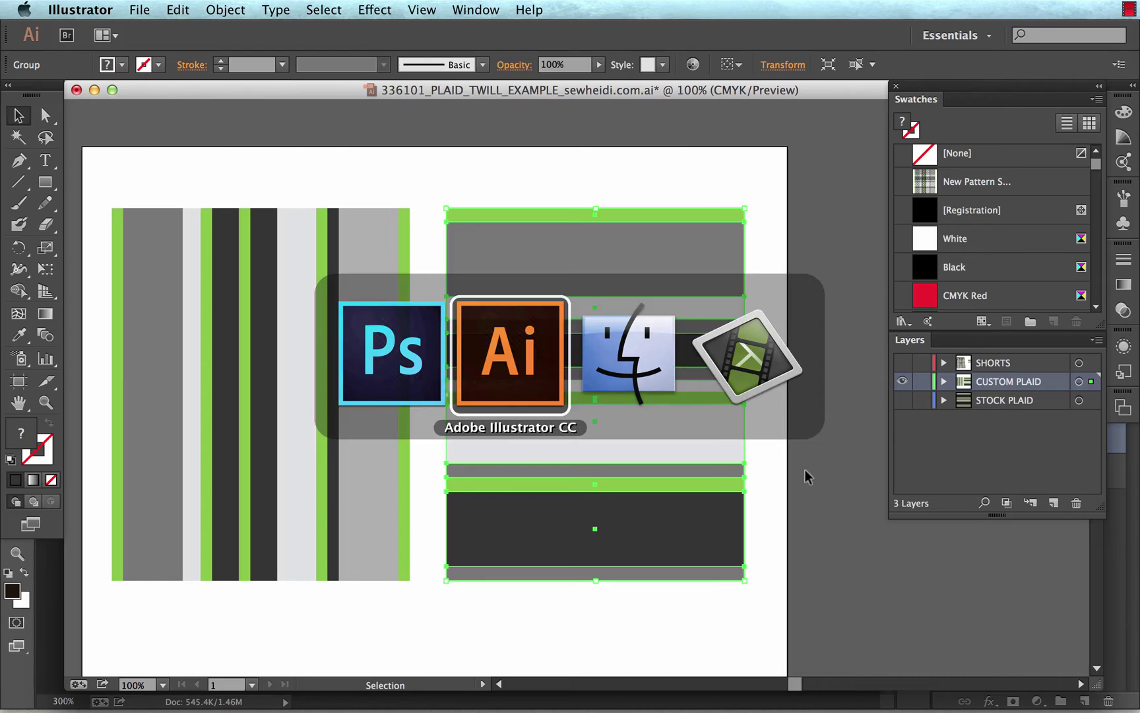
pyautogui.click(902, 381)
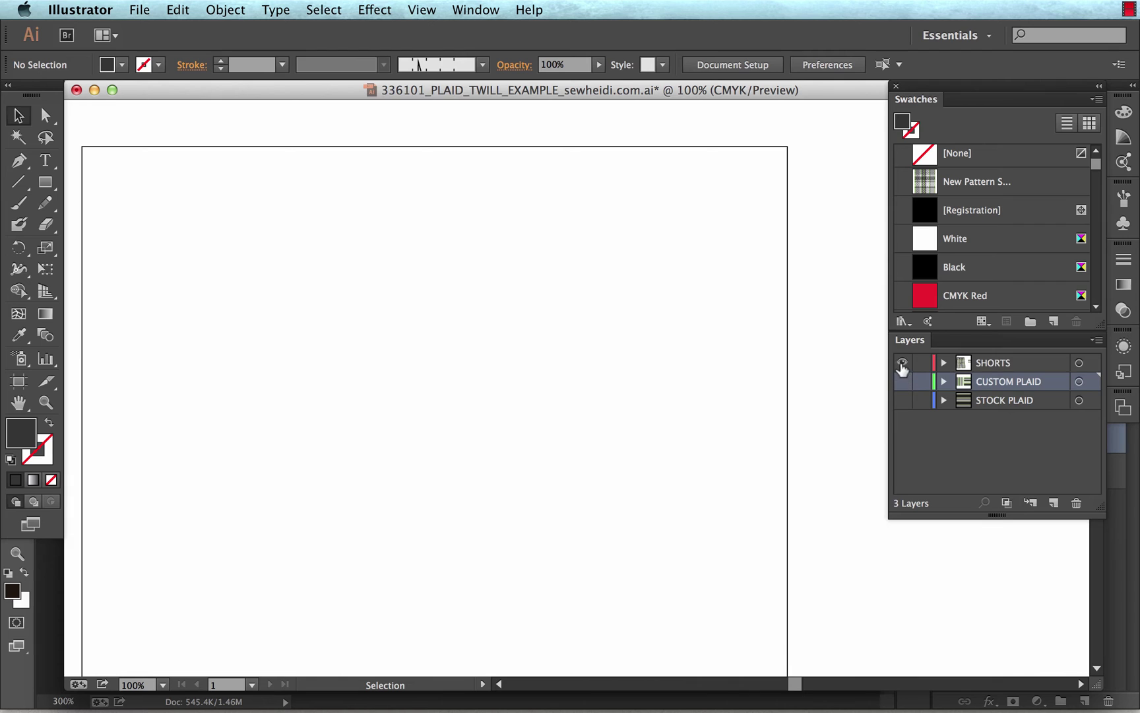
pyautogui.click(902, 362)
pyautogui.click(1016, 363)
pyautogui.moveTo(690, 393); pyautogui.dragTo(650, 285)
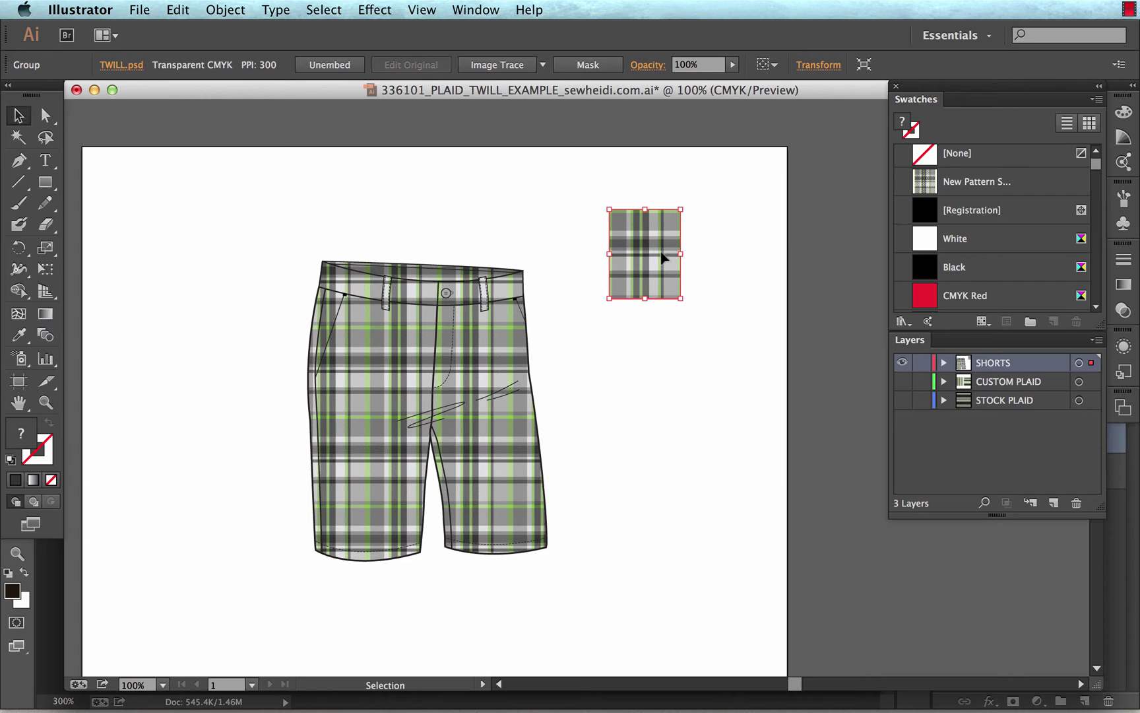
pyautogui.click(663, 381)
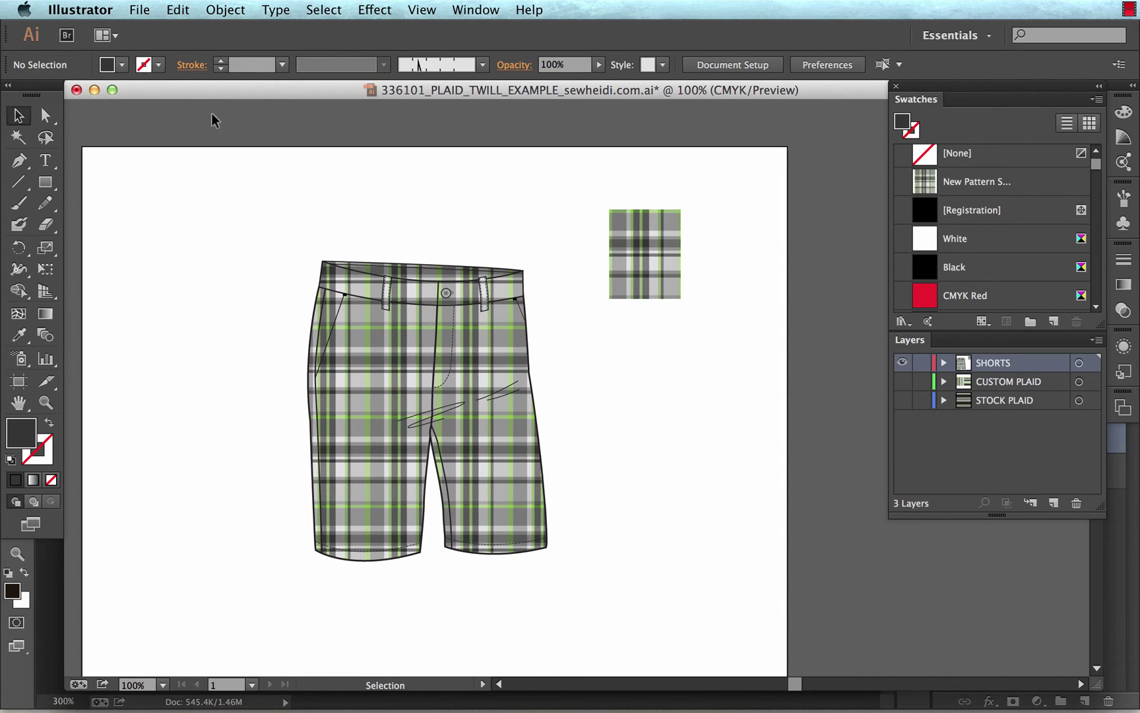
# Step: Place the updated TWILL.psd embedded and flattened, and set it beside the earlier plaid
pyautogui.click(143, 12)
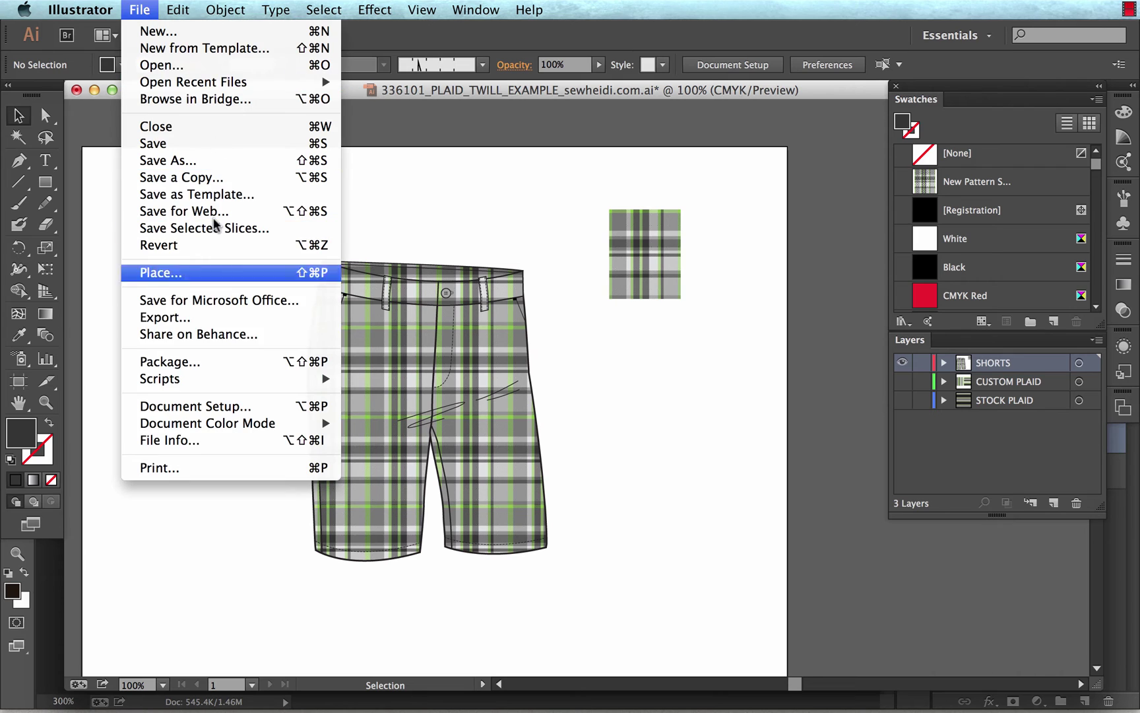
pyautogui.click(298, 280)
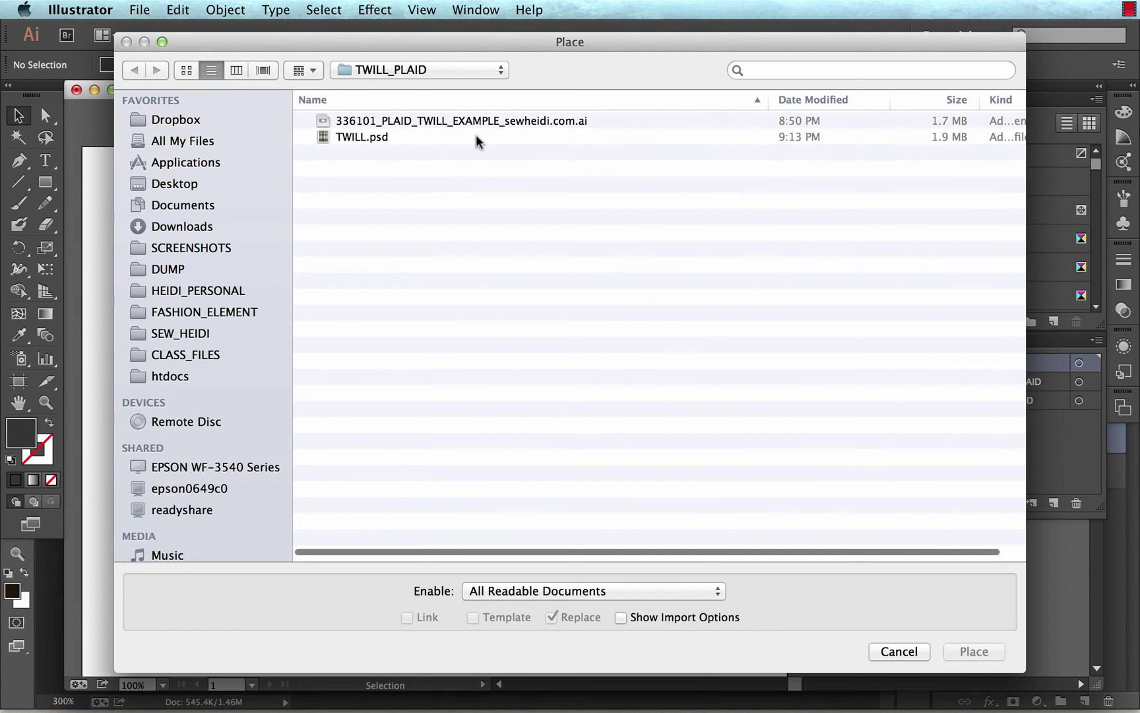
pyautogui.click(371, 137)
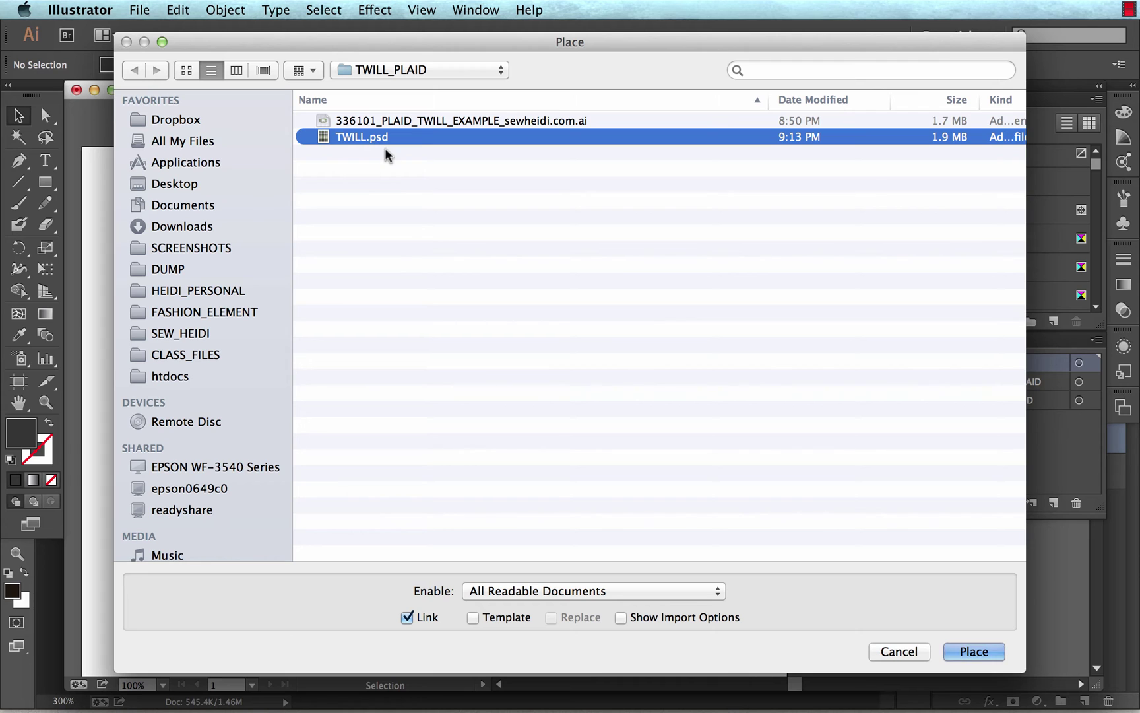
pyautogui.press('Return')
pyautogui.click(571, 305)
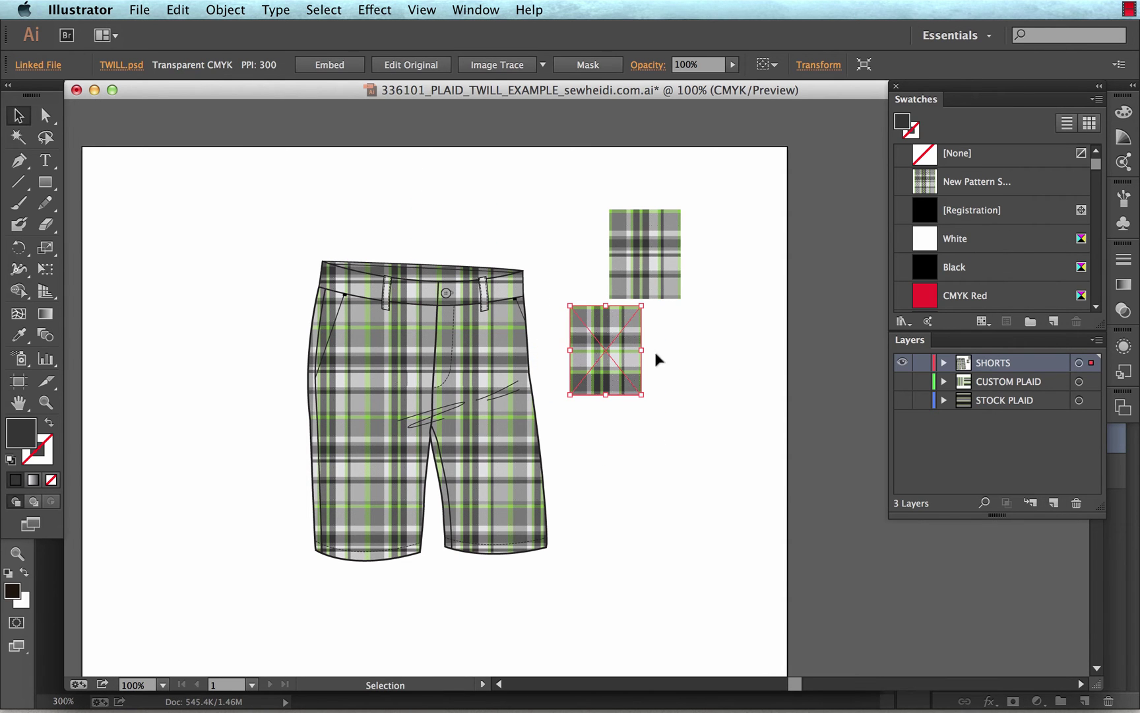
pyautogui.moveTo(611, 356); pyautogui.dragTo(641, 369)
pyautogui.click(330, 65)
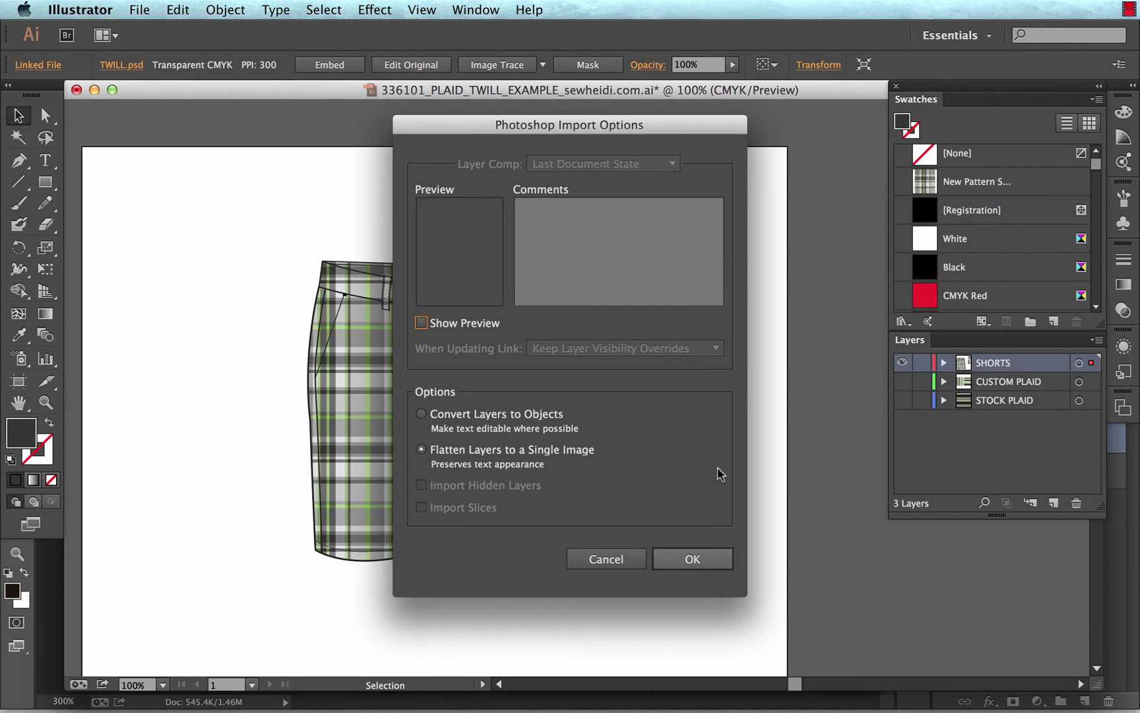
pyautogui.click(693, 558)
pyautogui.click(762, 381)
pyautogui.moveTo(659, 382); pyautogui.dragTo(719, 256)
# Step: Drag the new plaid image into the Swatches panel as a second pattern swatch
pyautogui.press('z')
pyautogui.moveTo(611, 191); pyautogui.dragTo(776, 326)
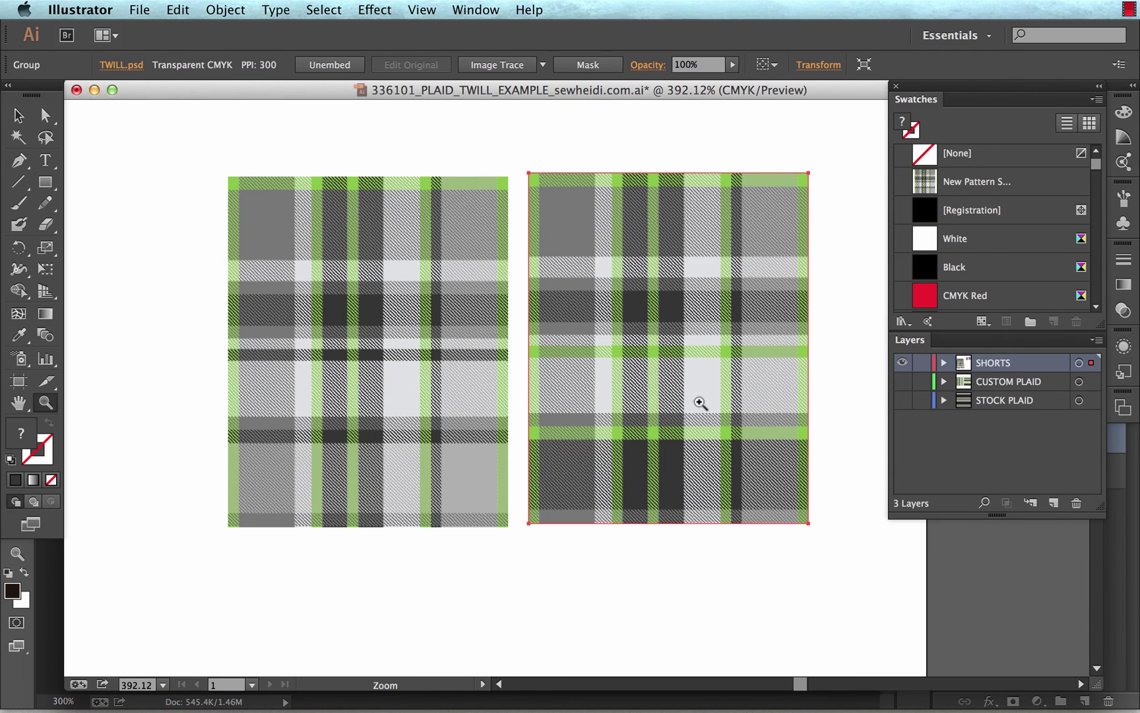
pyautogui.press('v')
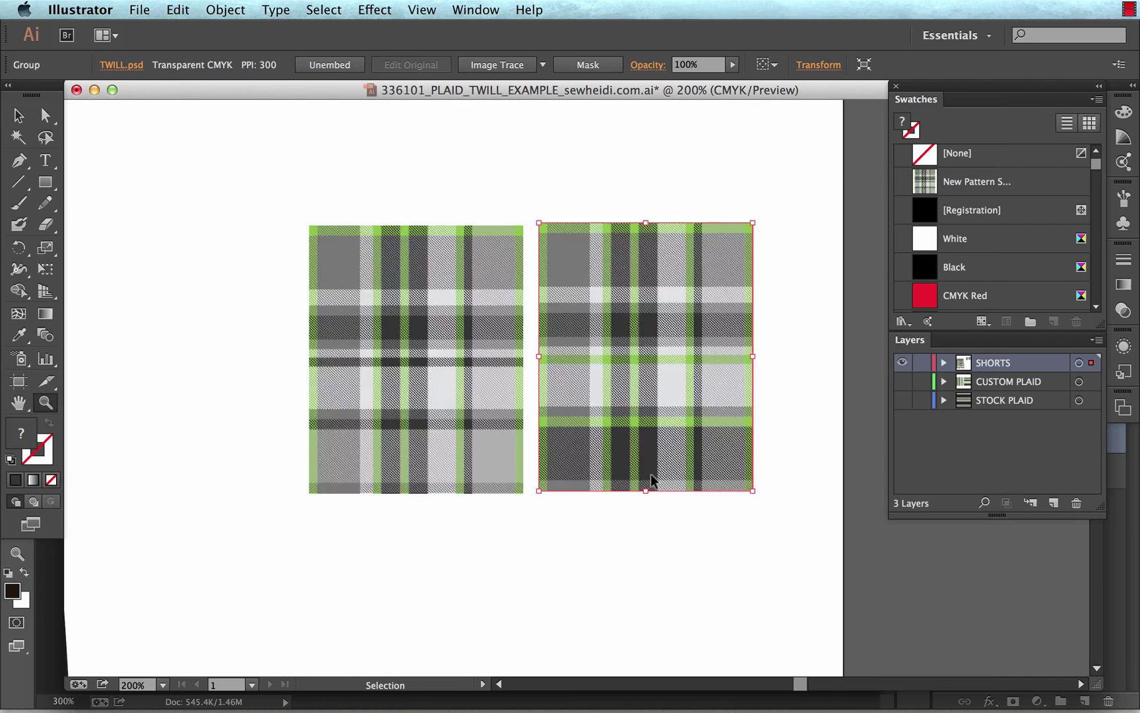
pyautogui.press('super+1')
pyautogui.press('super+minus')
pyautogui.moveTo(613, 378); pyautogui.dragTo(917, 212)
pyautogui.click(649, 551)
# Step: Select the whole shorts flat and drag a copy to the right
pyautogui.press('z')
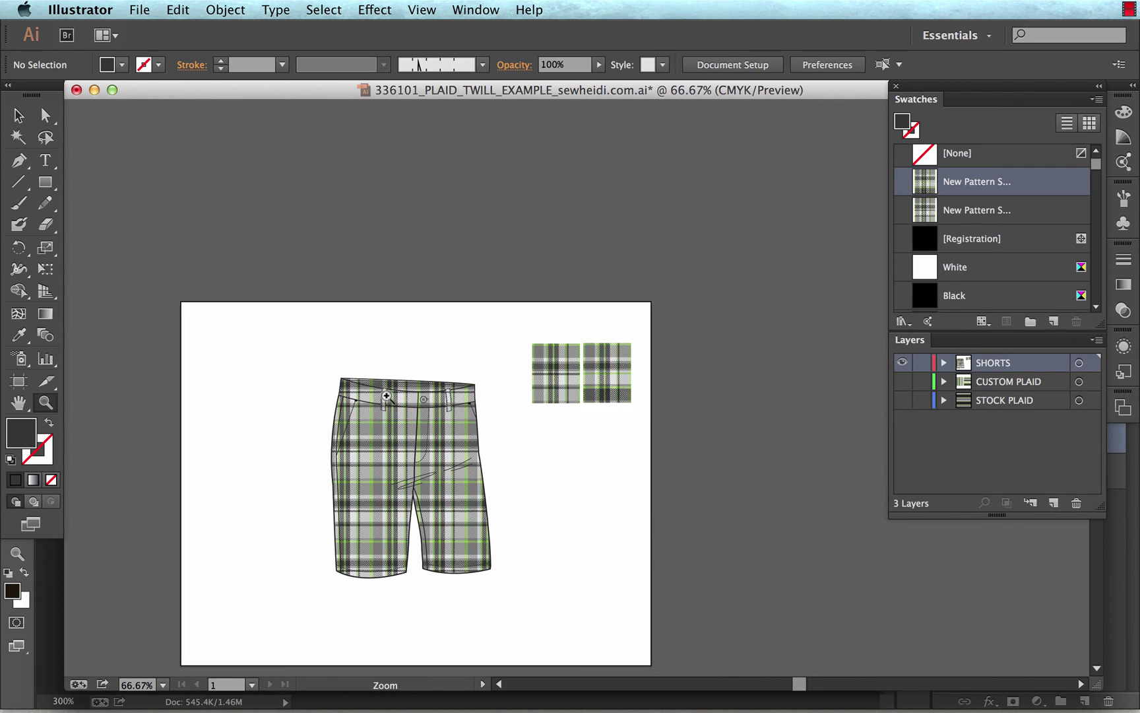
pyautogui.moveTo(353, 406); pyautogui.dragTo(641, 651)
pyautogui.press('super+minus')
pyautogui.press('super+minus')
pyautogui.press('super+minus')
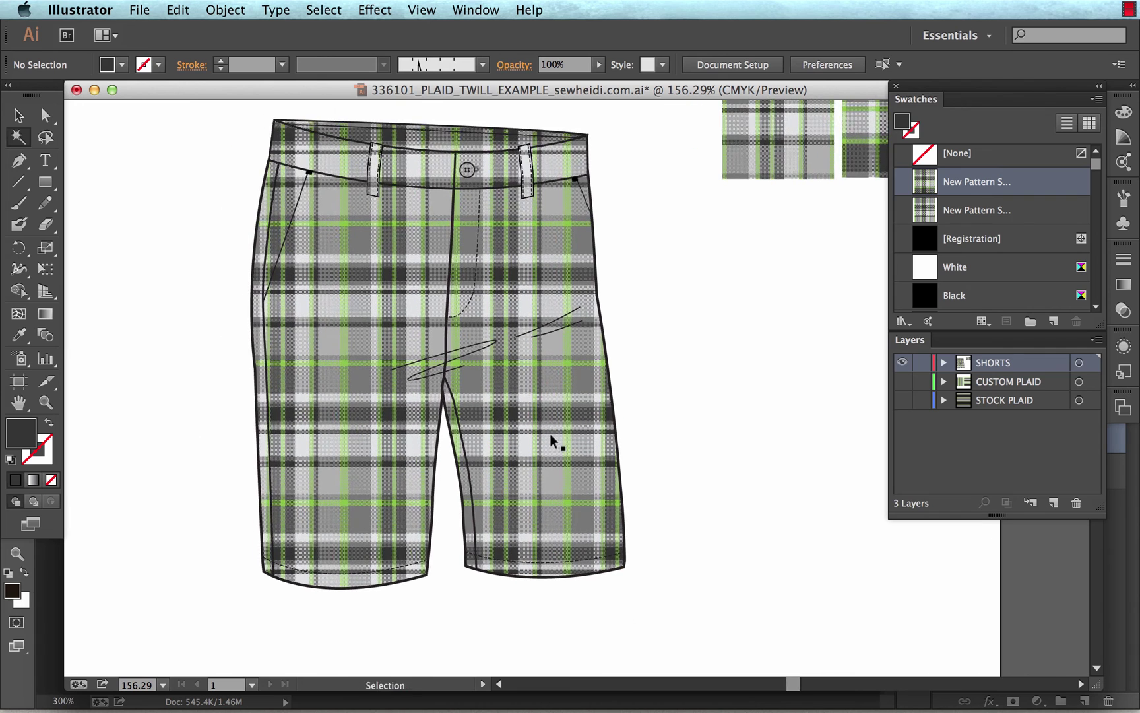
pyautogui.moveTo(415, 231); pyautogui.dragTo(602, 477)
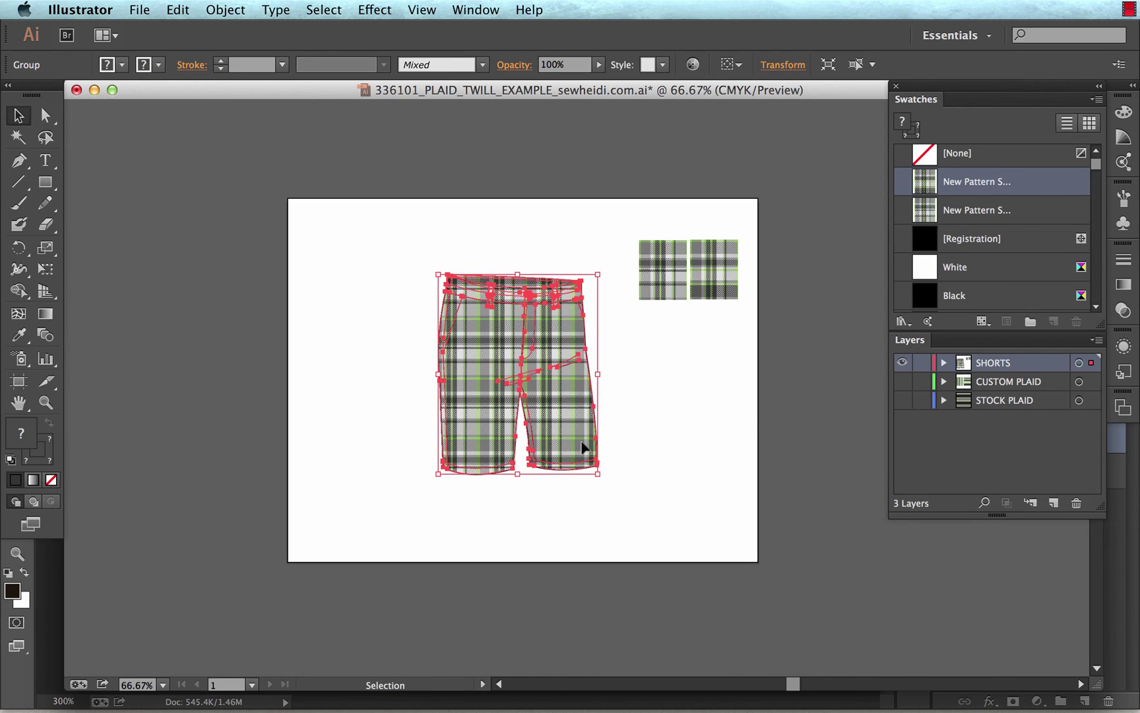
pyautogui.moveTo(541, 429); pyautogui.dragTo(581, 428)
pyautogui.press('super+space')
pyautogui.moveTo(672, 480); pyautogui.dragTo(476, 282)
# Step: Select the plaid-filled areas with the Magic Wand, then deselect everything
pyautogui.press('super+shift+a')
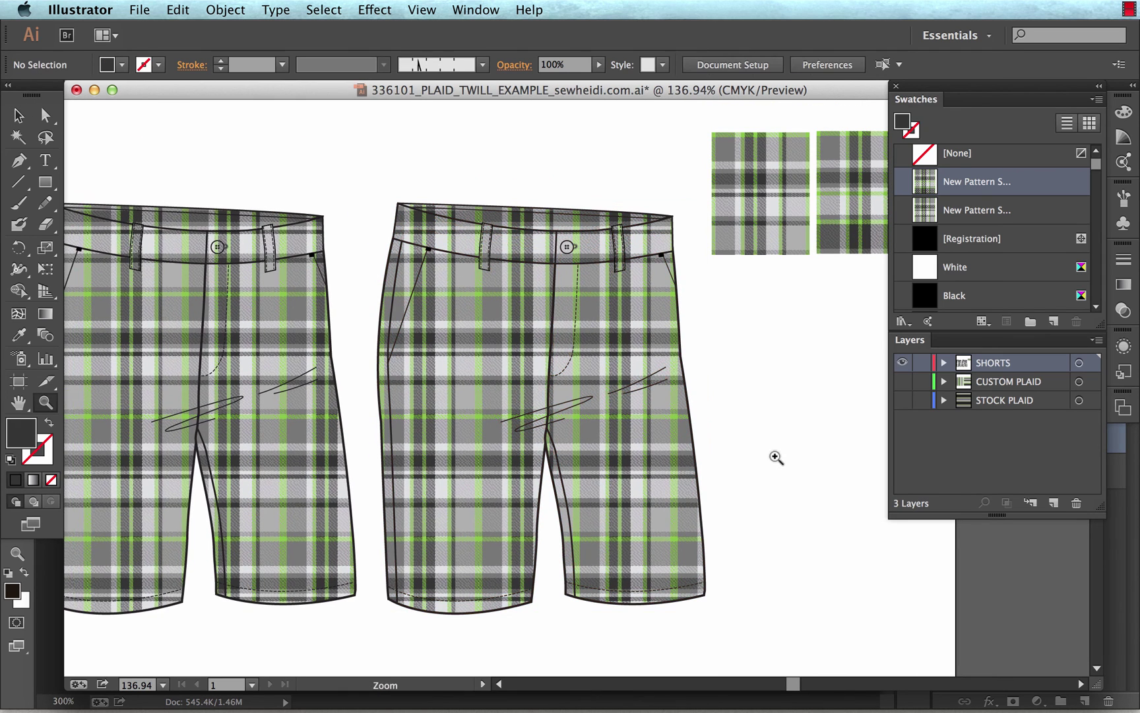
pyautogui.press('y')
pyautogui.click(651, 468)
pyautogui.press('v')
pyautogui.click(773, 344)
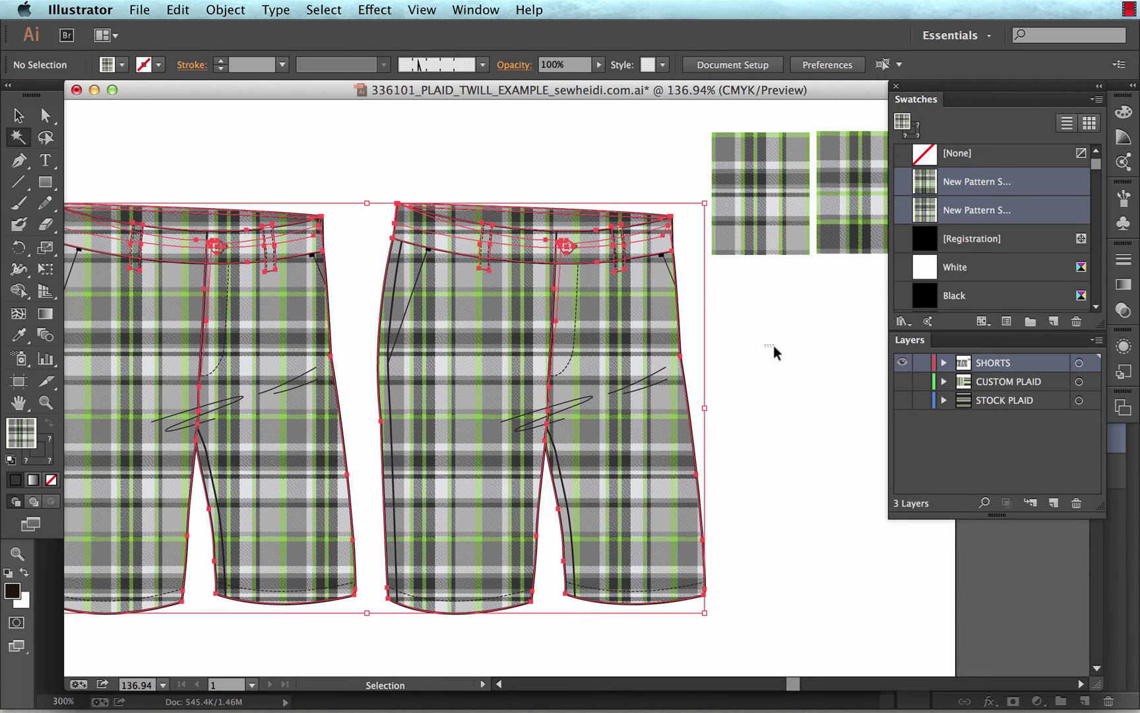
# Step: In isolation mode, fill the right-hand shorts' plaid areas with the new twill swatch
pyautogui.click(473, 311)
pyautogui.doubleClick(472, 310)
pyautogui.press('y')
pyautogui.click(561, 310)
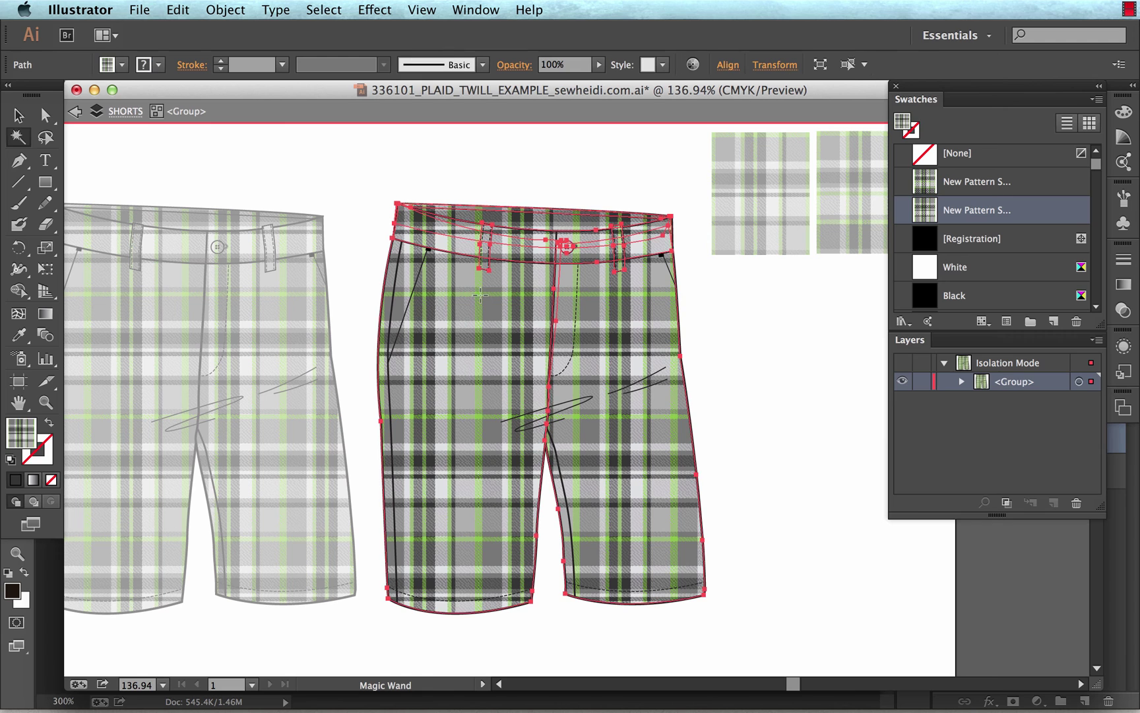
pyautogui.click(937, 179)
pyautogui.press('v')
pyautogui.click(746, 368)
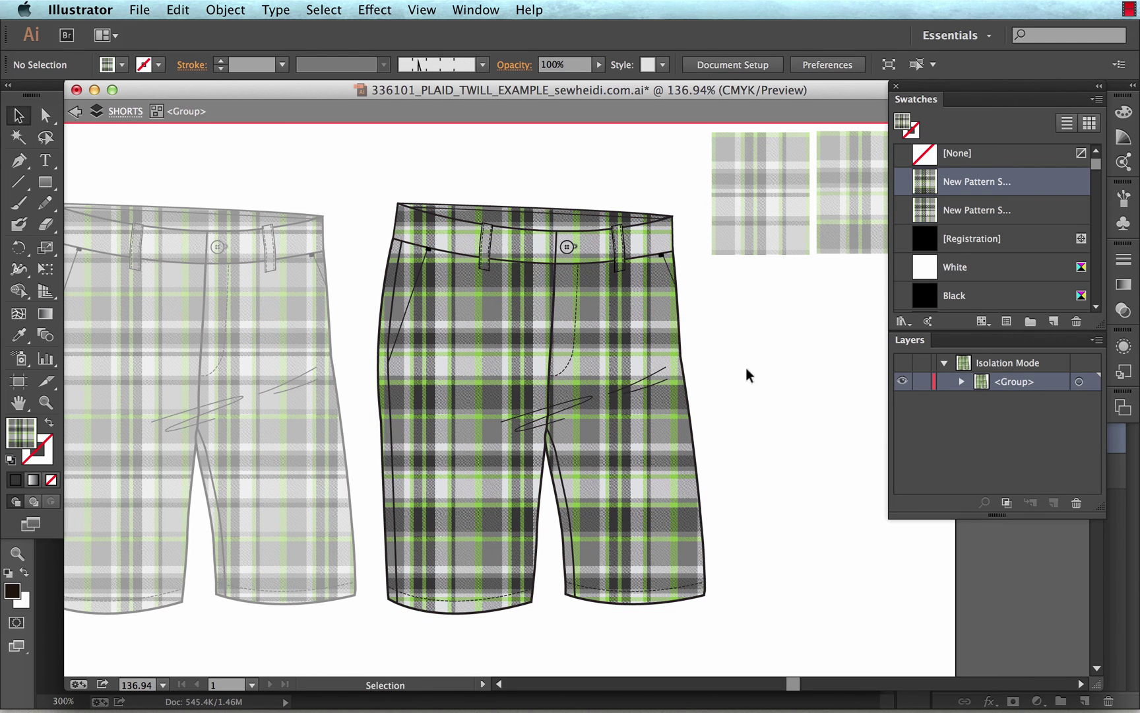
pyautogui.doubleClick(746, 368)
pyautogui.moveTo(676, 369); pyautogui.dragTo(804, 364)
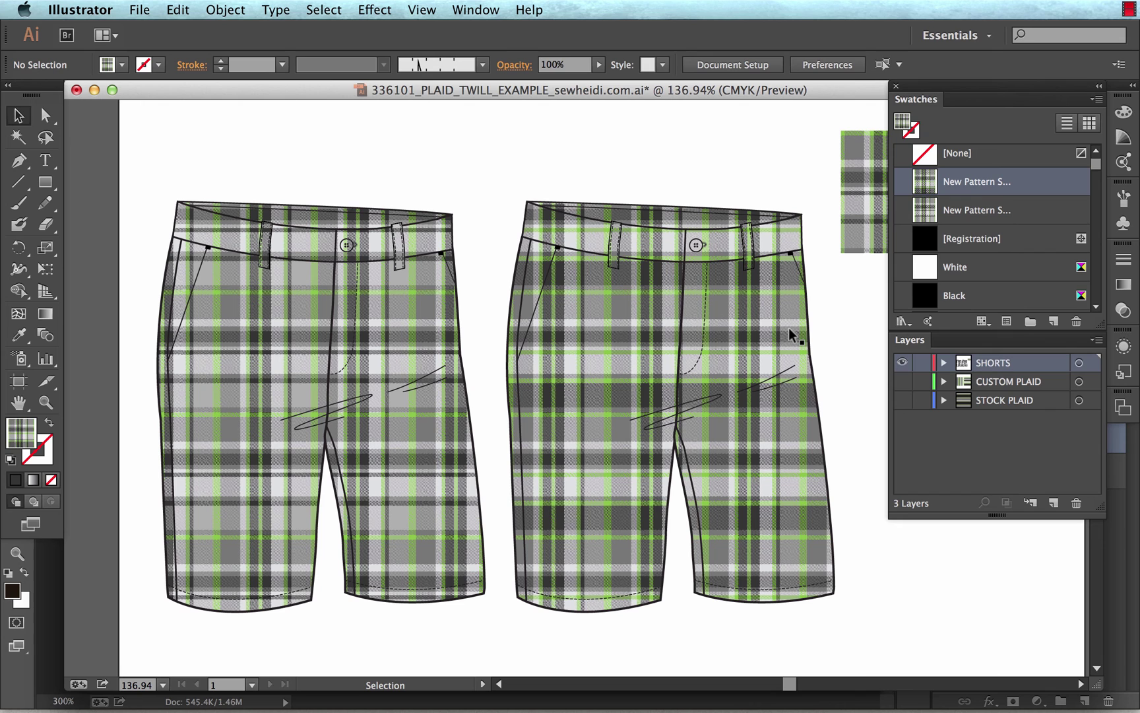
# Step: Check the STOCK PLAID layer's dark bands, then show SHORTS again with both pairs centred
pyautogui.click(902, 362)
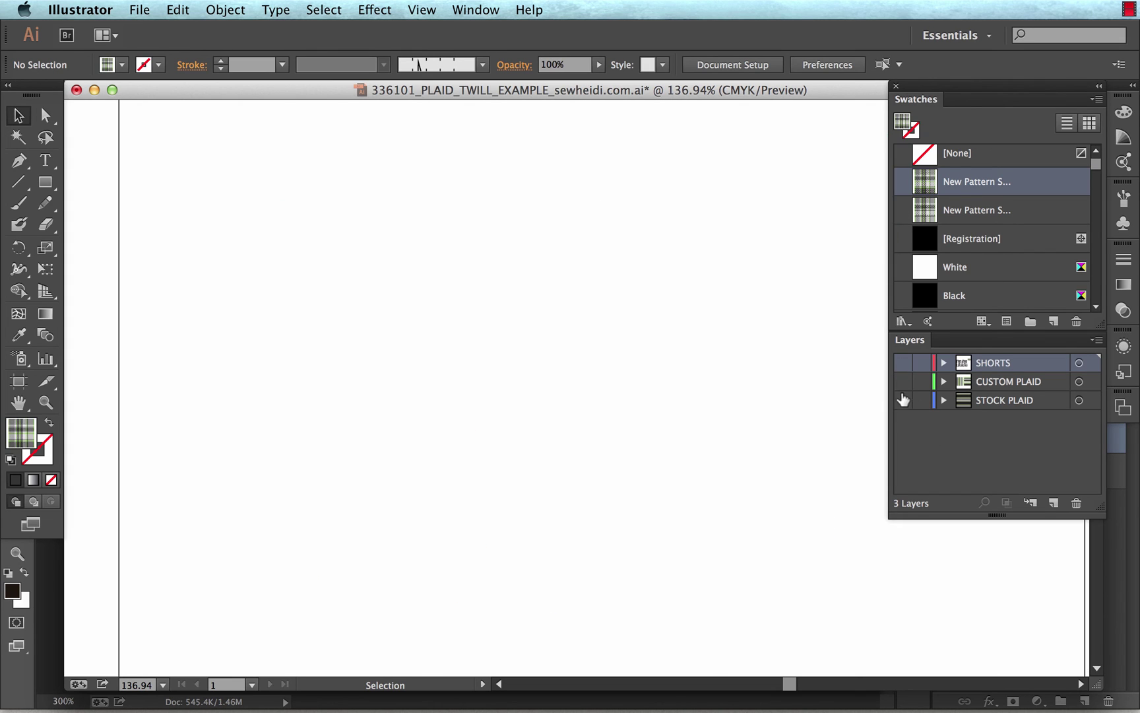
pyautogui.click(902, 399)
pyautogui.click(741, 257)
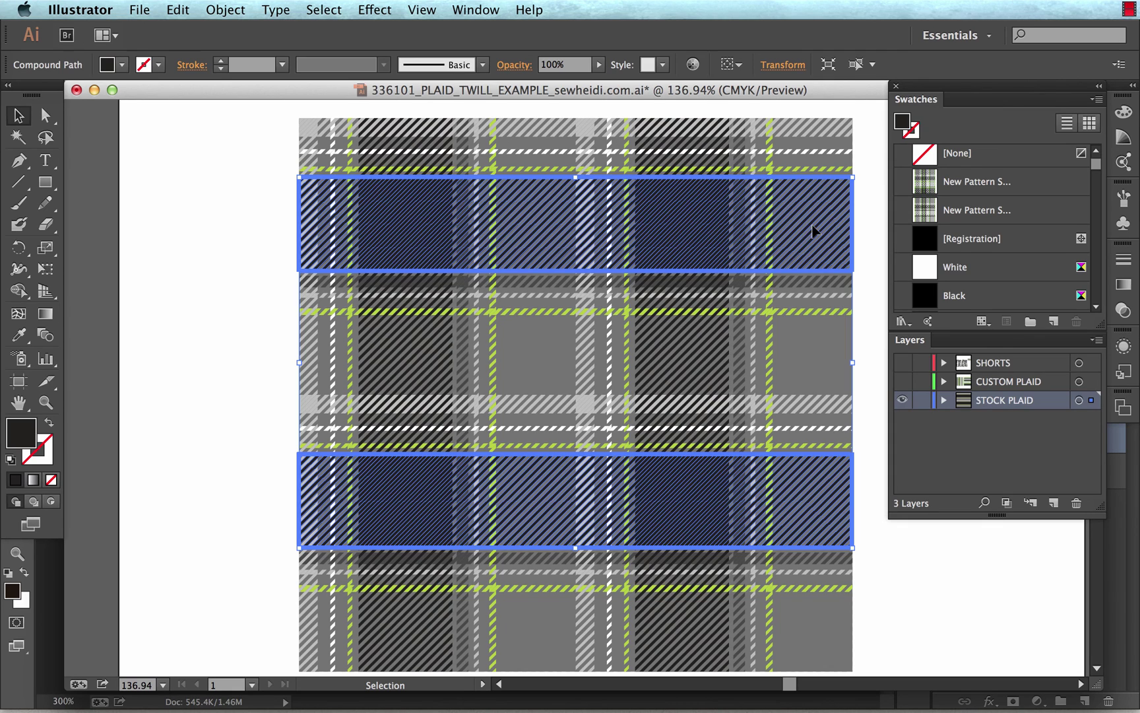
pyautogui.click(902, 399)
pyautogui.click(902, 363)
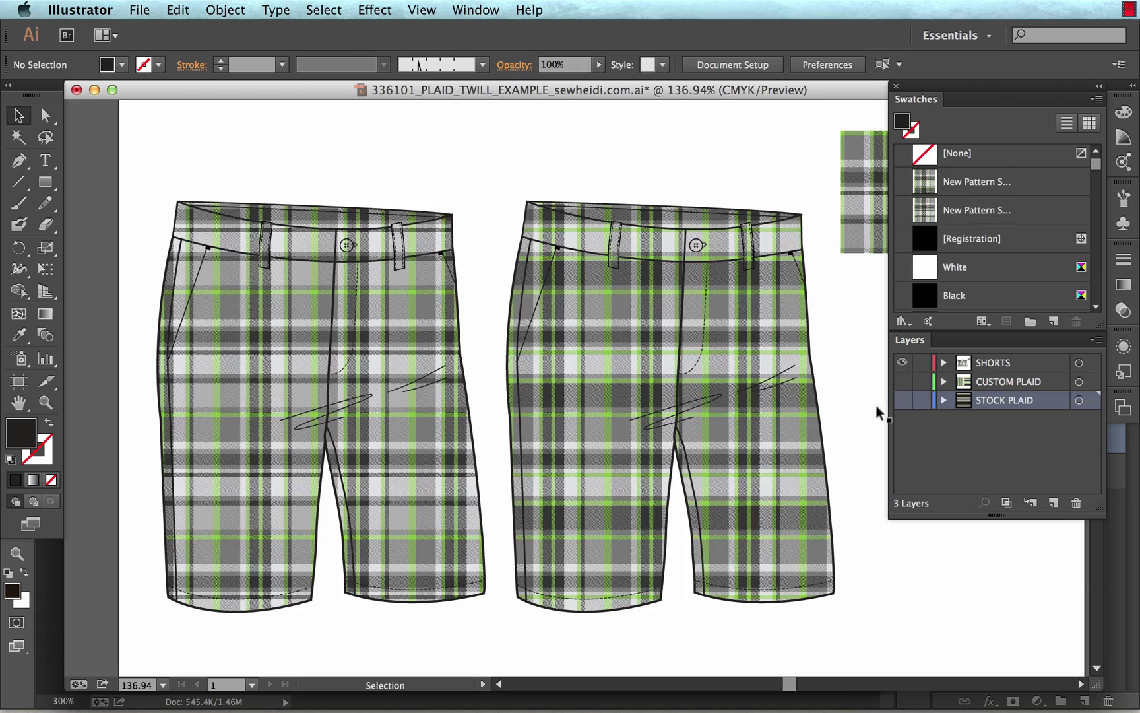
pyautogui.moveTo(762, 404); pyautogui.dragTo(731, 404)
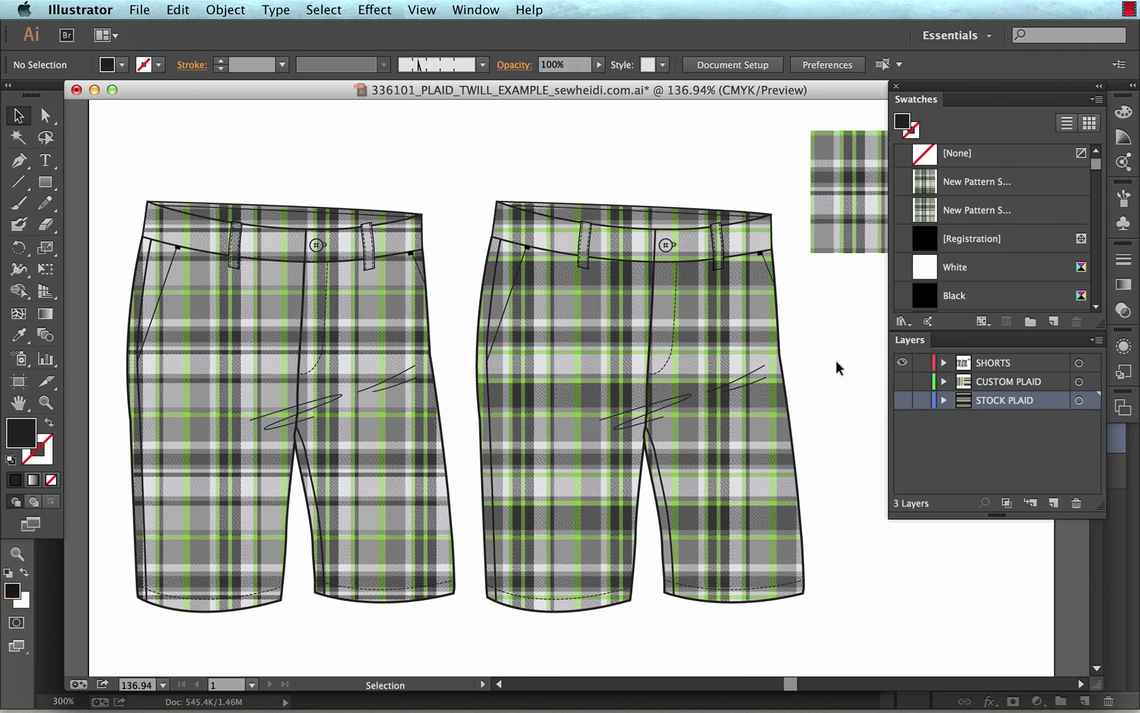